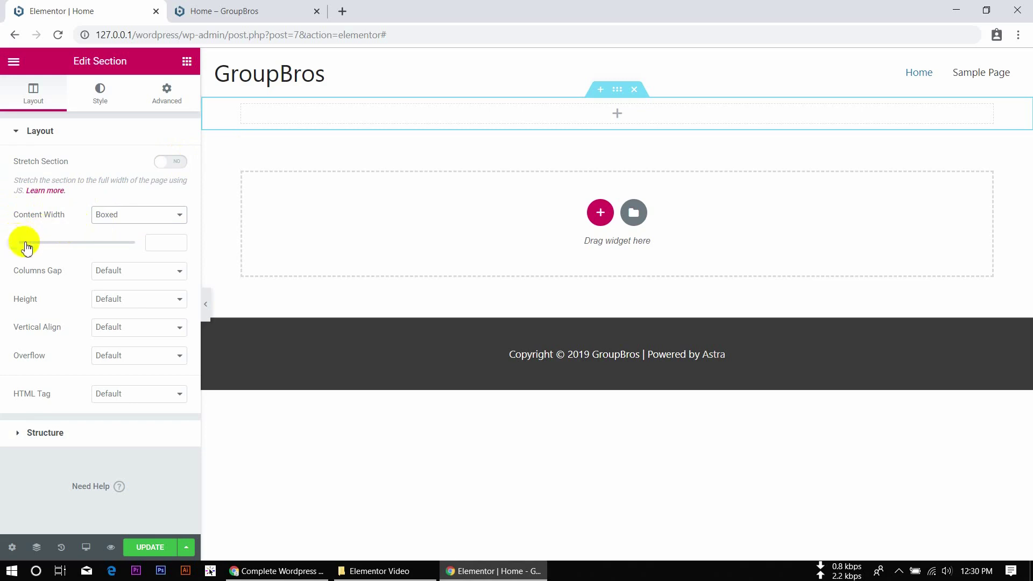
- Try a boxed content width of 500 for the section and clear the value again
click(160, 245)
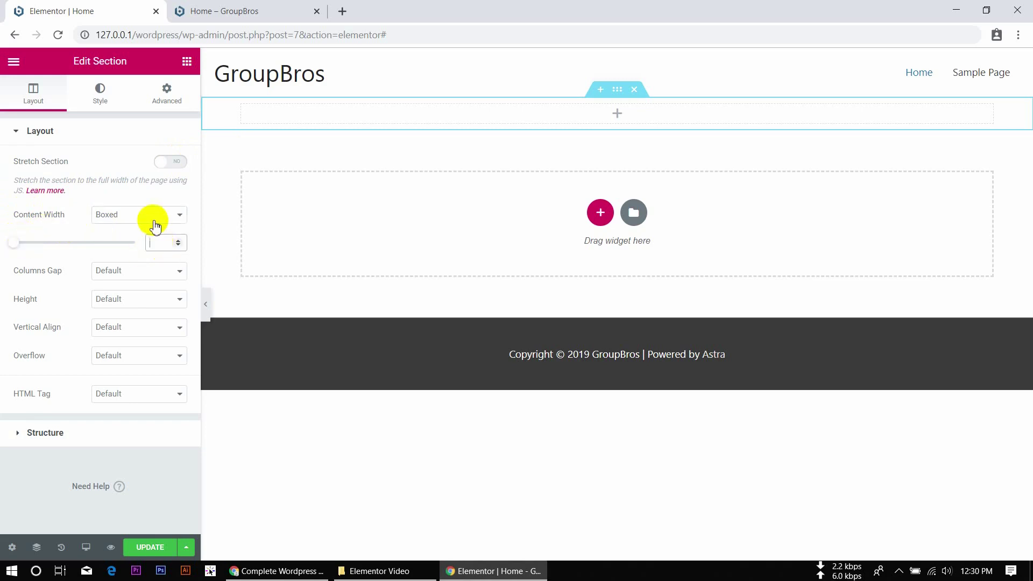
mouse_move(13, 242)
mouse_down()
mouse_move(74, 241)
mouse_move(3, 244)
mouse_up()
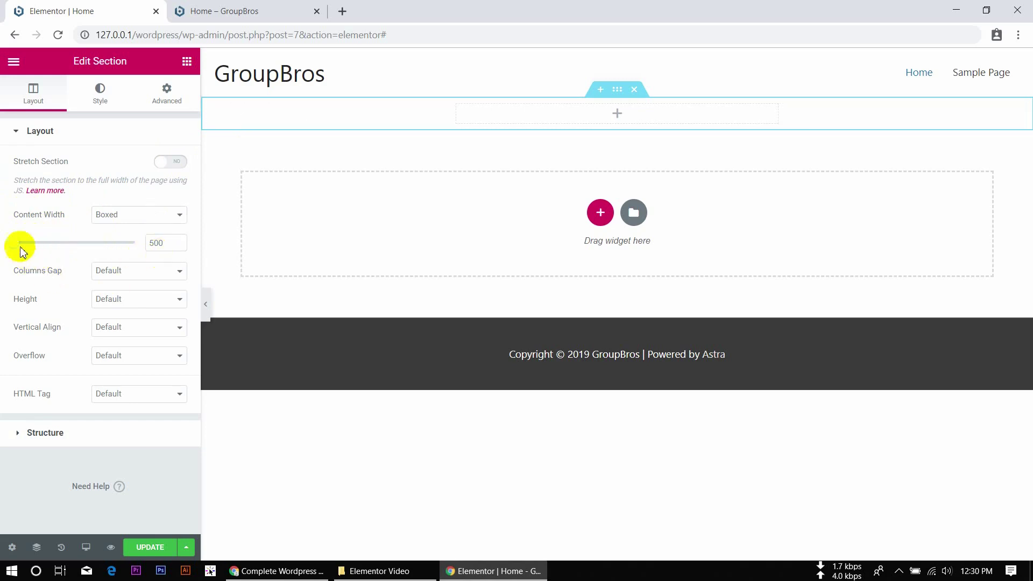
mouse_move(13, 243)
mouse_down()
mouse_move(80, 241)
mouse_move(4, 246)
mouse_up()
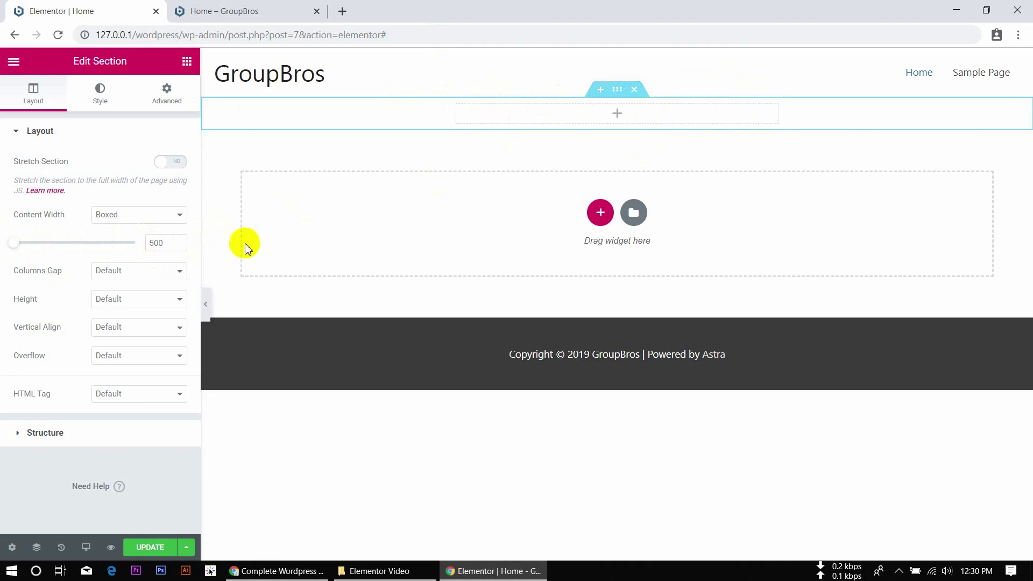
double_click(168, 243)
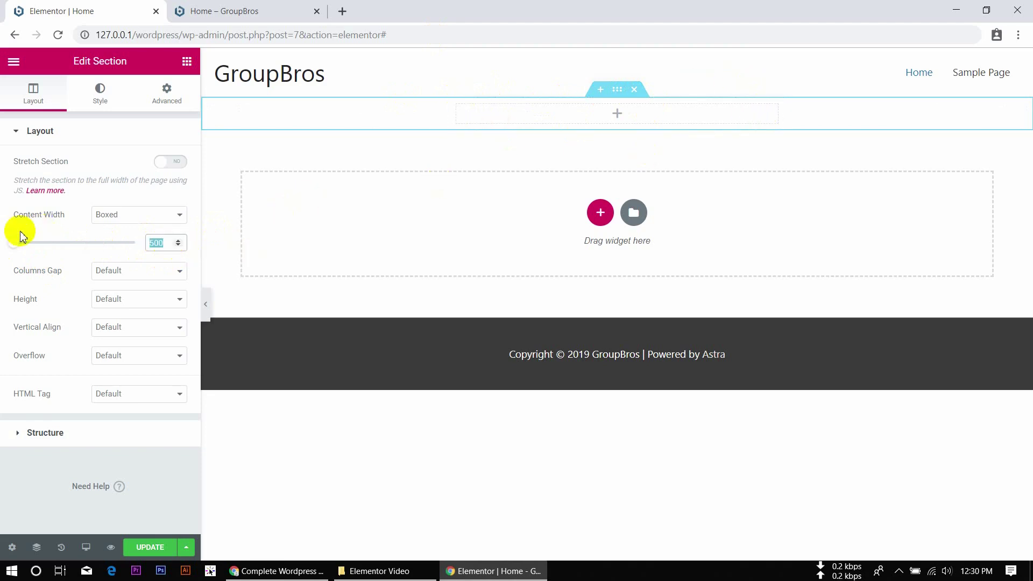
key(BackSpace)
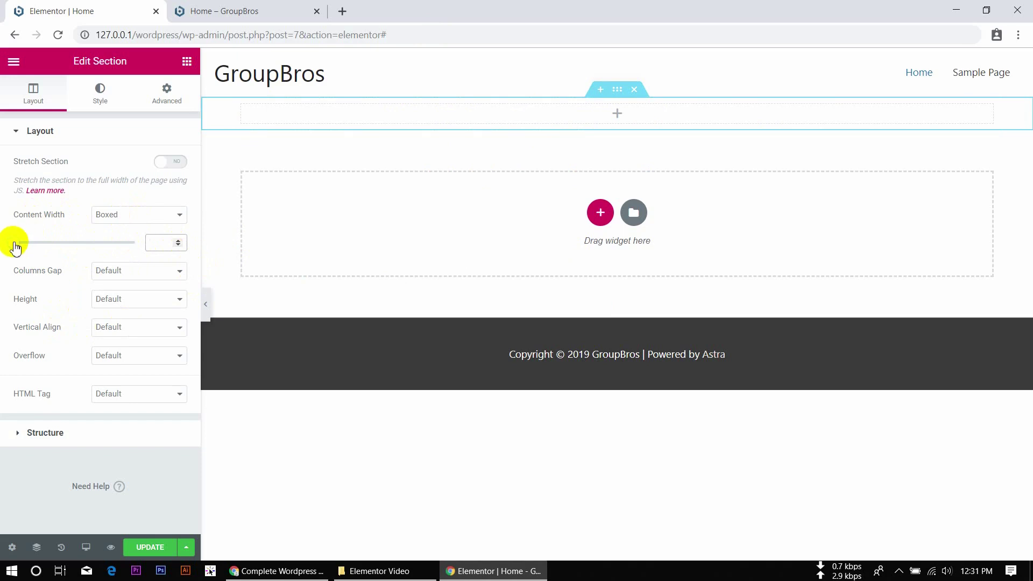
- Try boxed content widths of 920 and 500 for the section and restore the empty default
drag(14, 243, 61, 235)
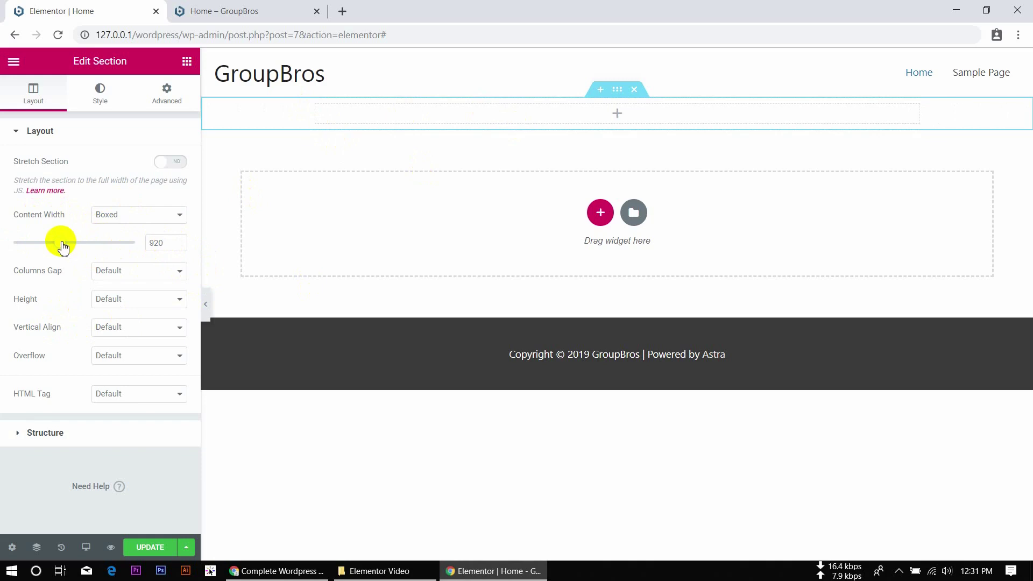
drag(62, 244, 4, 242)
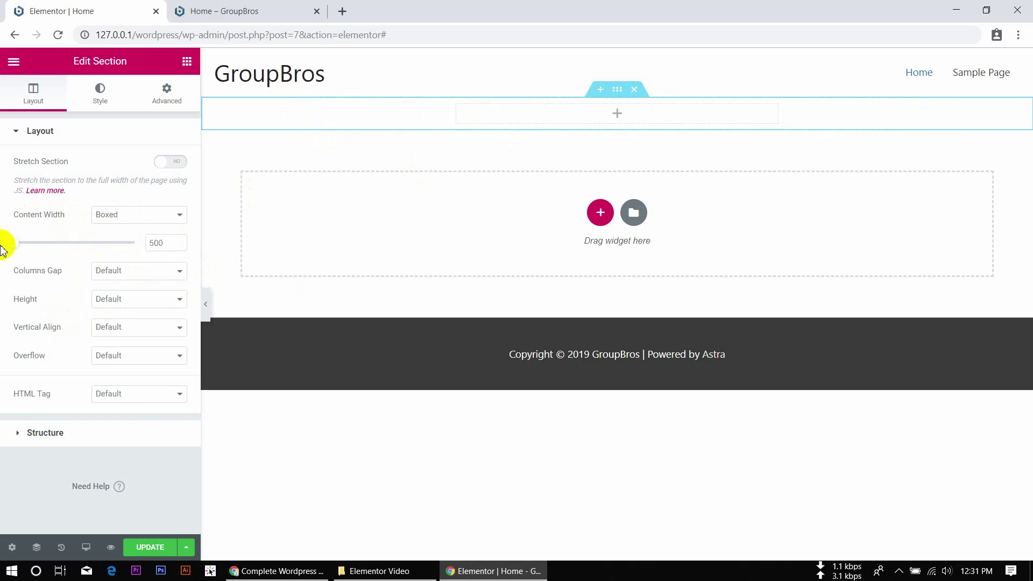
double_click(157, 243)
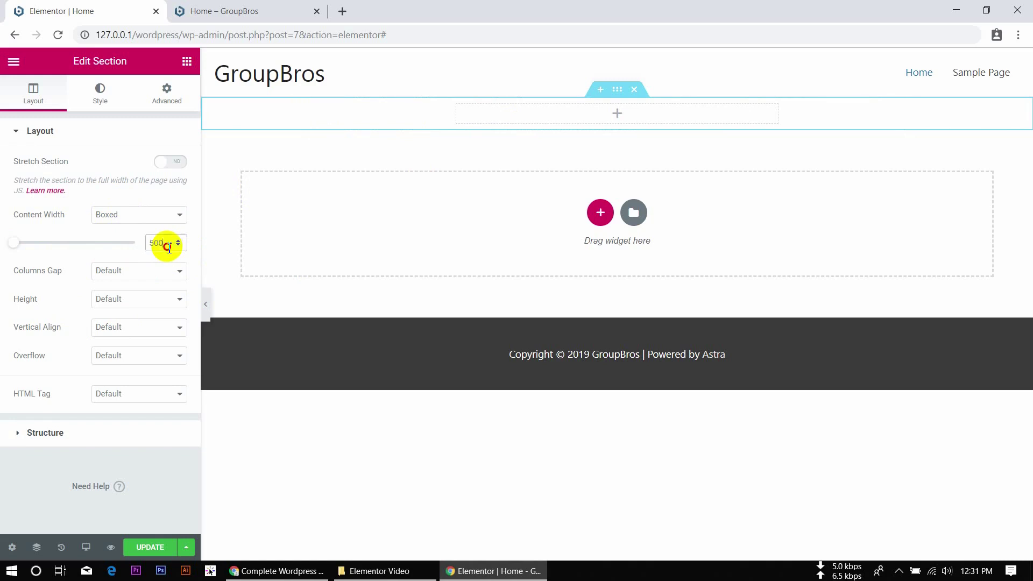
key(BackSpace)
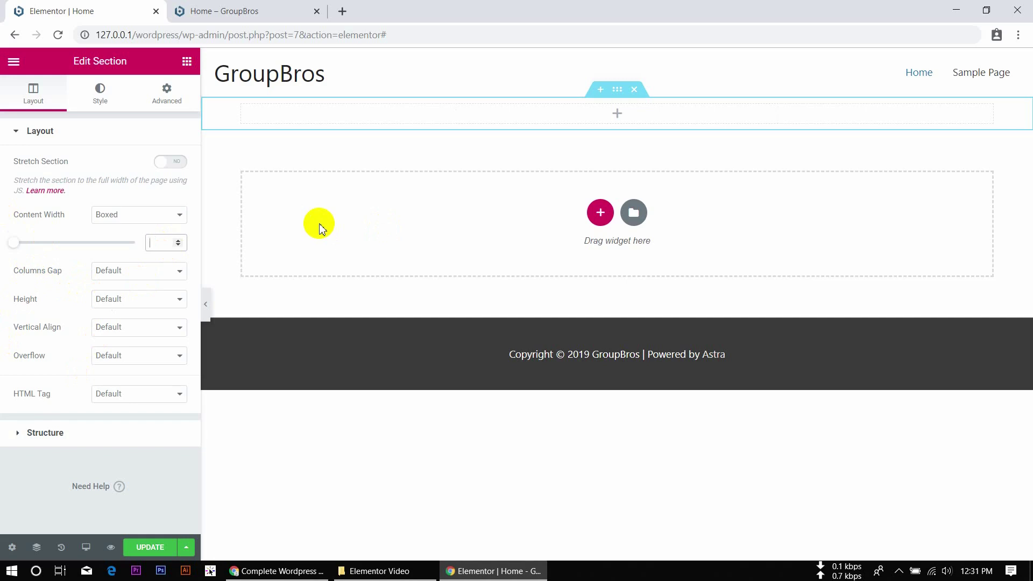
- Try the Fit To Screen height on the section and check its extent on the page
click(137, 300)
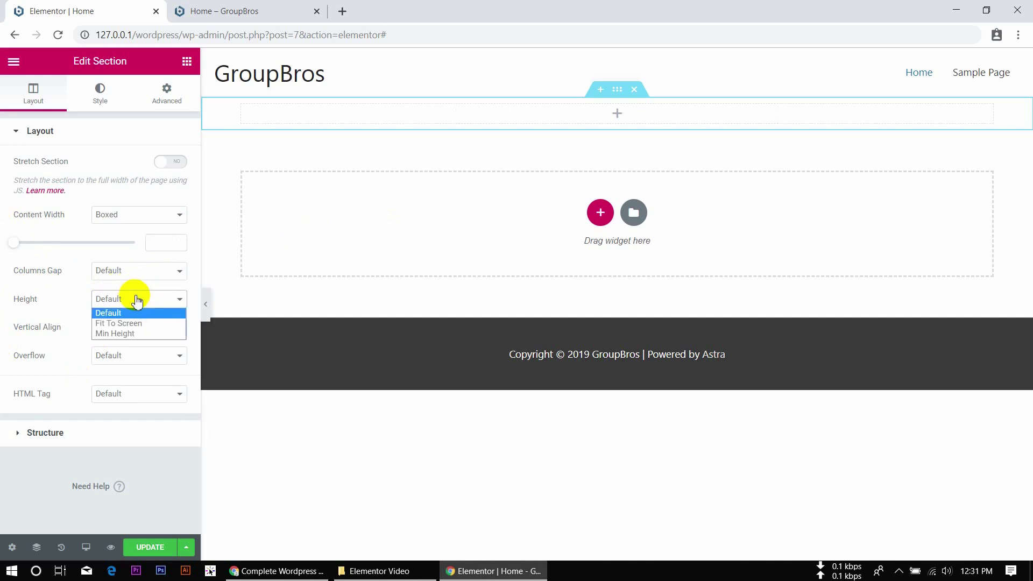
click(143, 324)
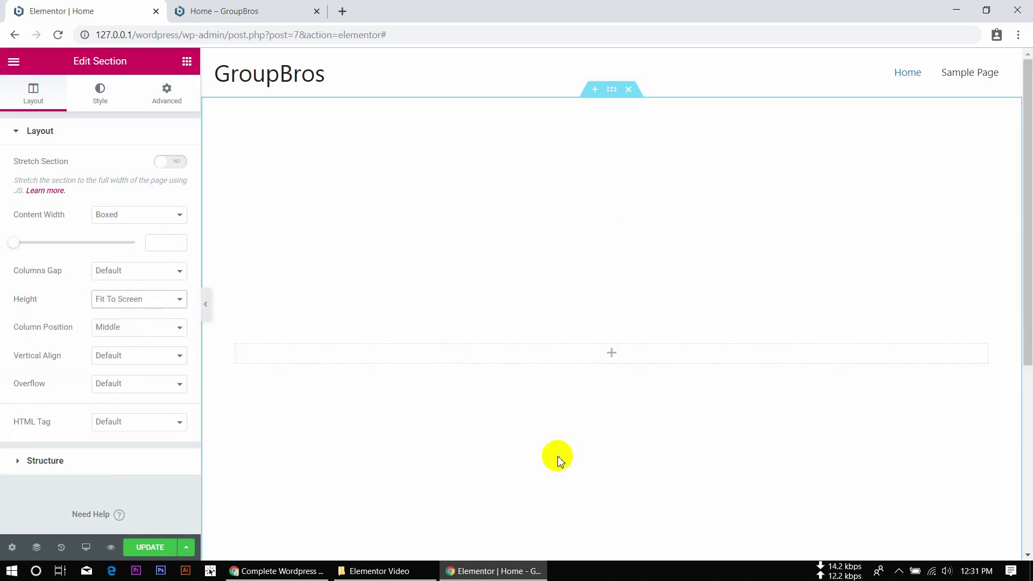
scroll(557, 461, down, 5)
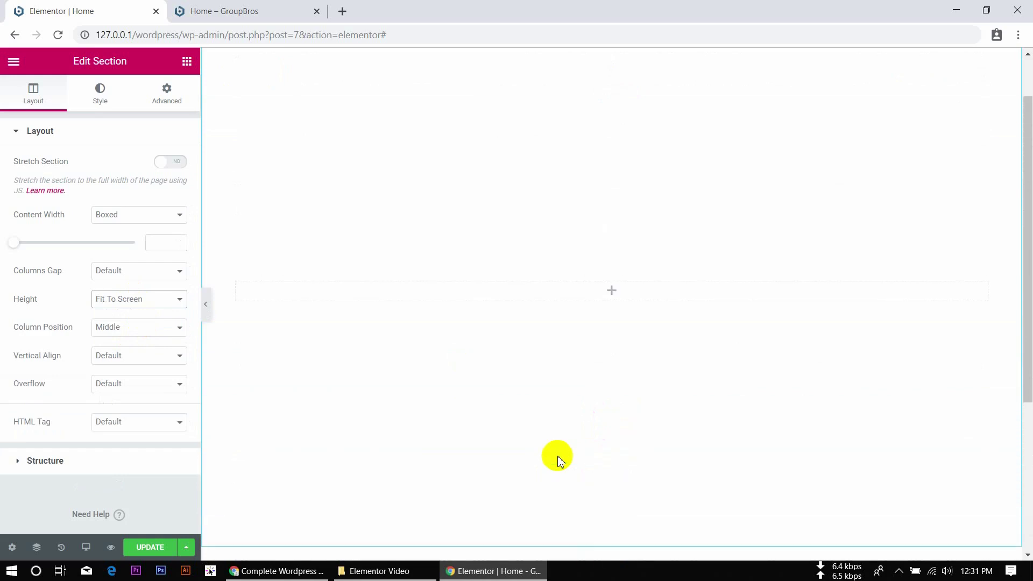
scroll(557, 461, up, 1)
scroll(557, 461, down, 2)
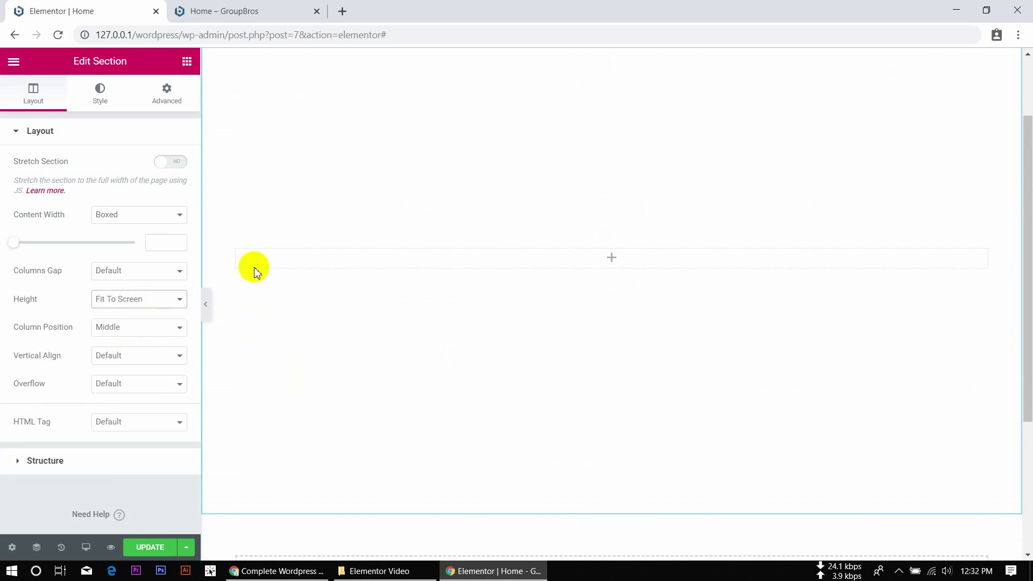
- Set the section's height to Min Height with a minimum height of 600 px
click(143, 300)
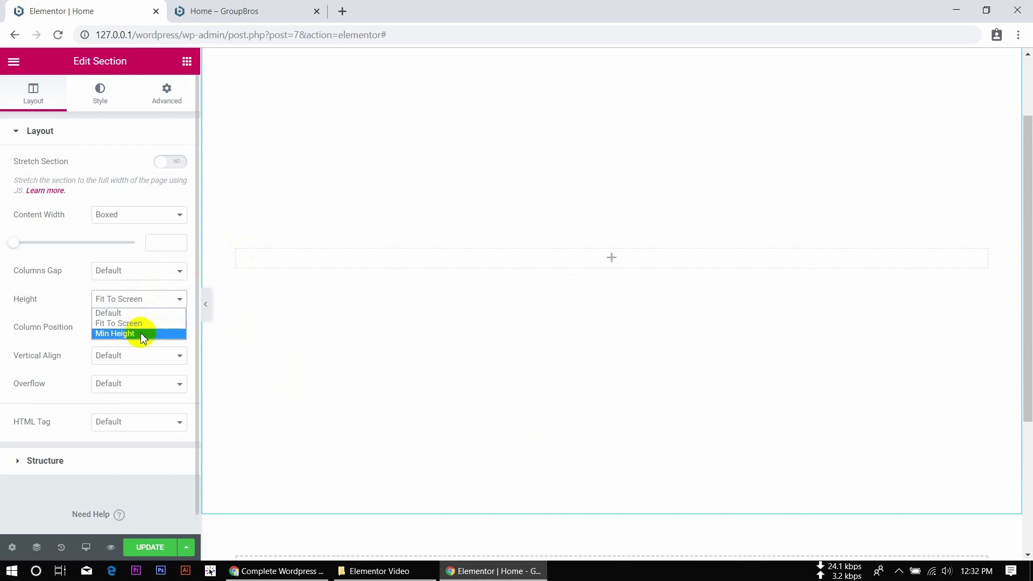
click(143, 334)
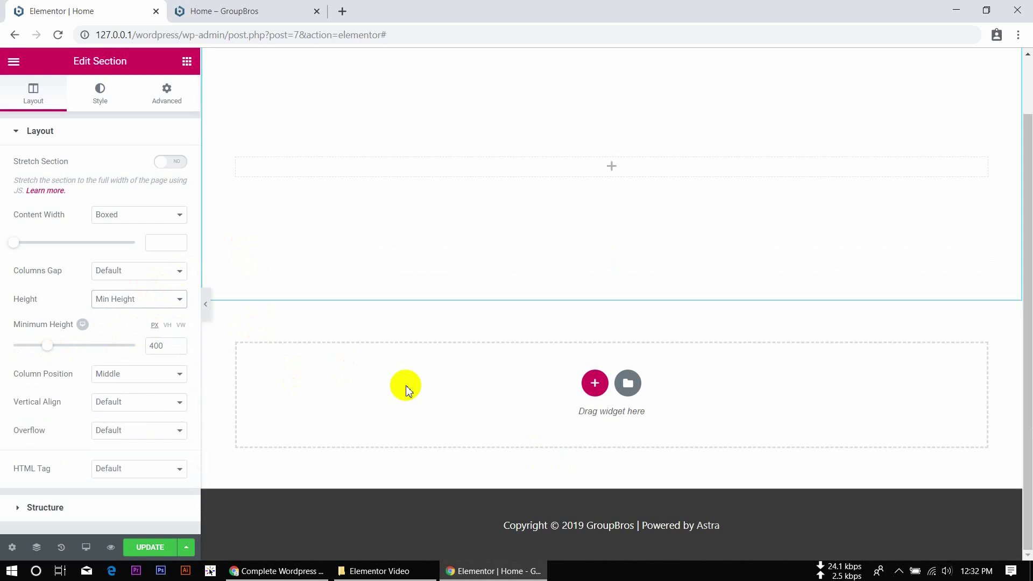
scroll(512, 288, up, 2)
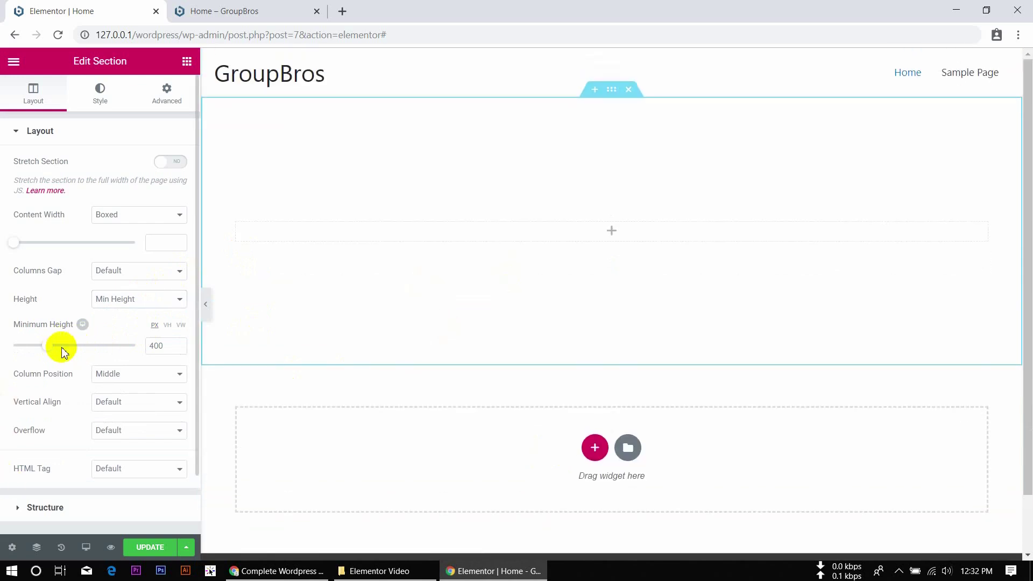
mouse_move(48, 345)
mouse_down()
mouse_move(63, 349)
mouse_move(39, 353)
mouse_move(59, 357)
mouse_up()
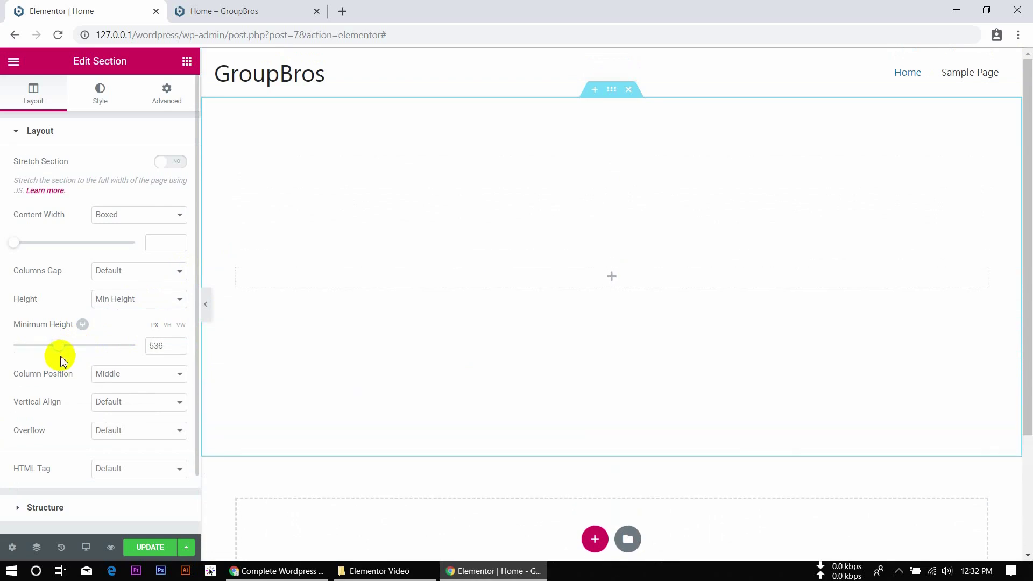
double_click(157, 345)
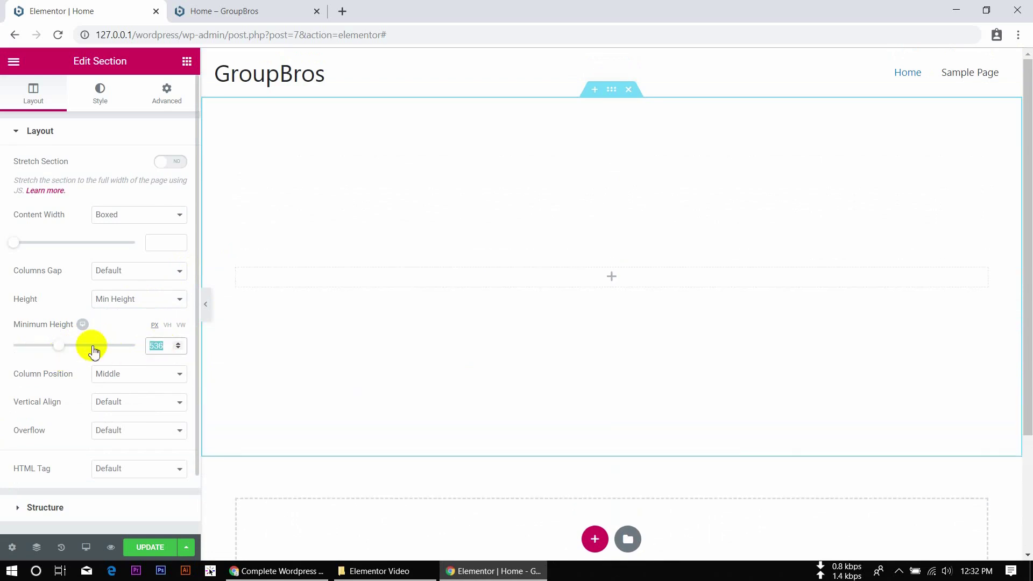
text(600)
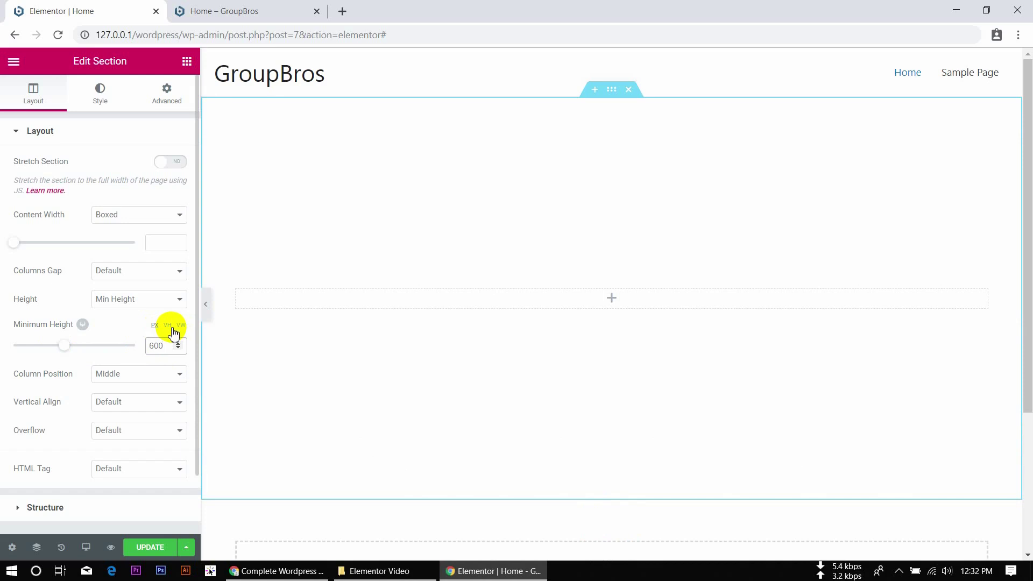
click(135, 324)
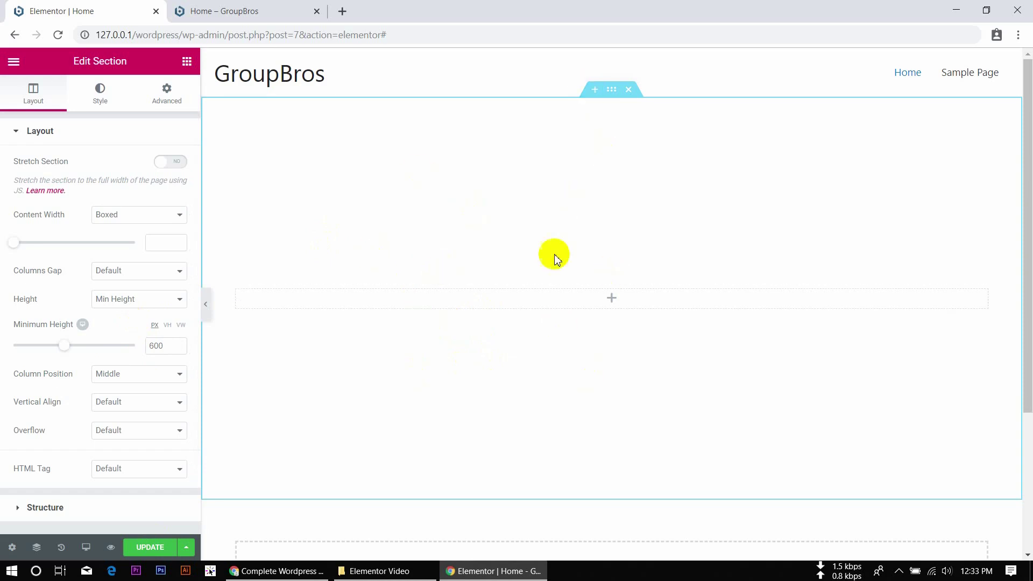
- Examine the section's column position options and its remaining layout and structure settings
click(133, 384)
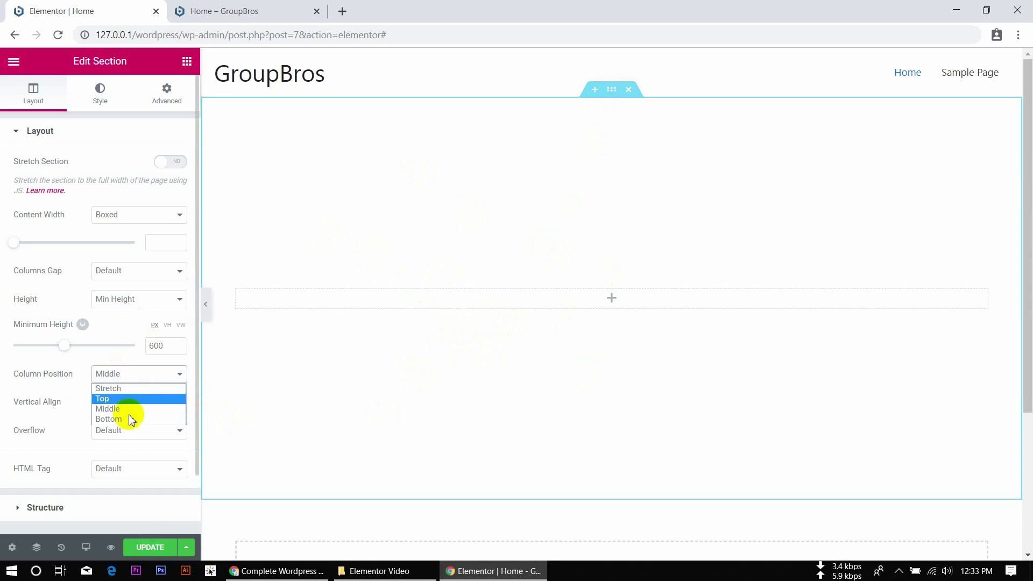
click(70, 377)
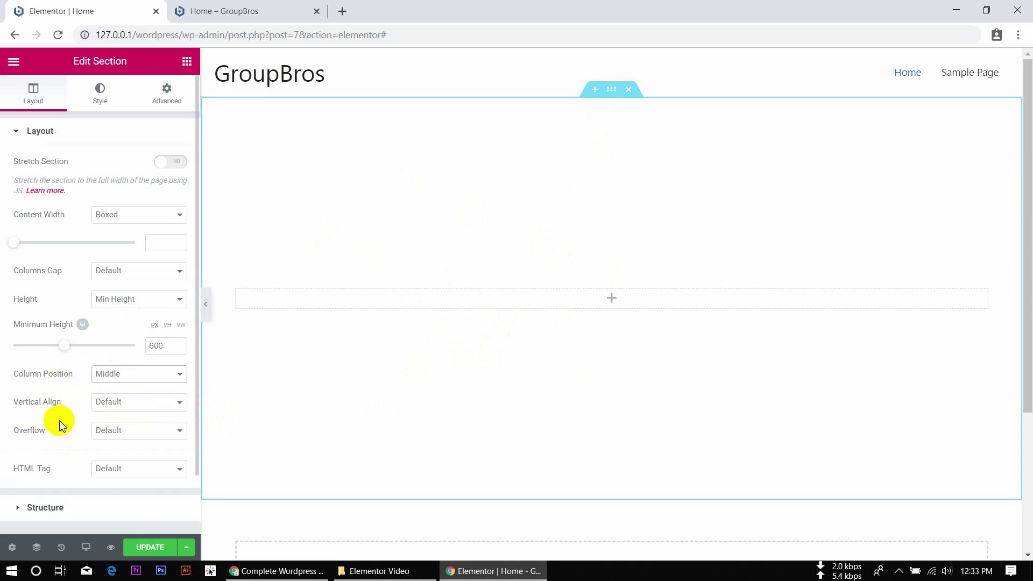
scroll(60, 424, down, 1)
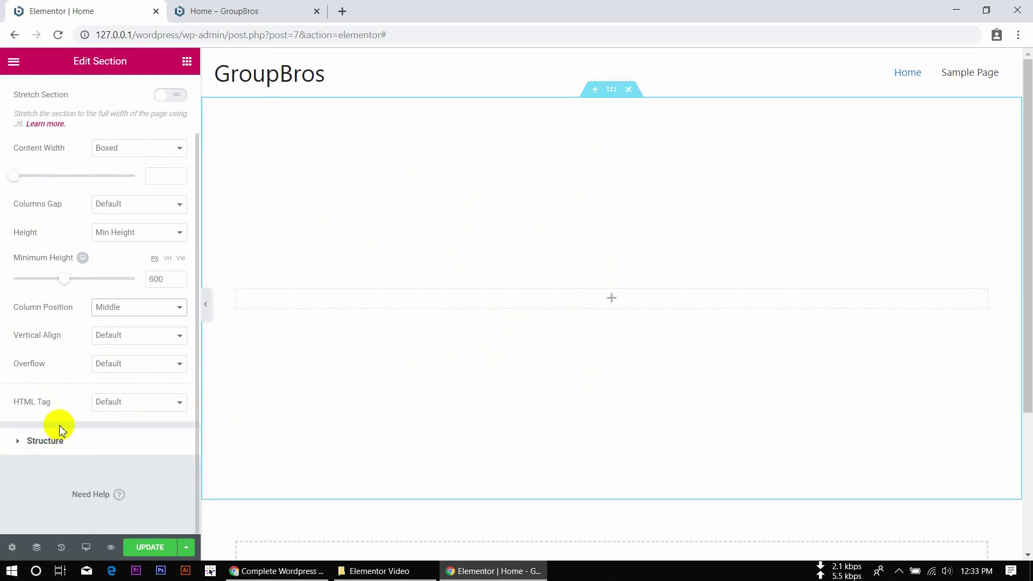
scroll(104, 347, up, 1)
scroll(104, 347, down, 1)
scroll(104, 346, up, 1)
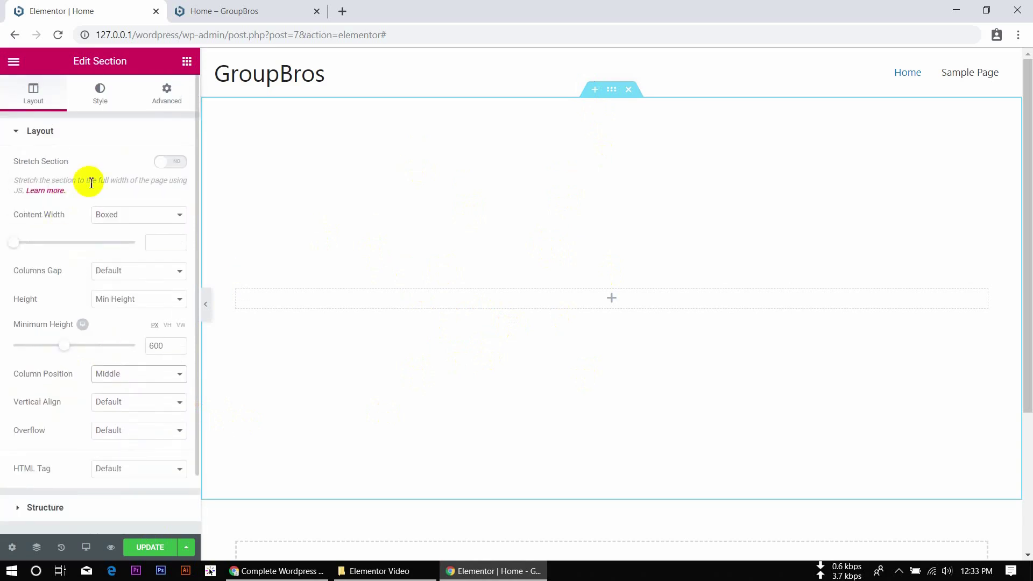
click(15, 137)
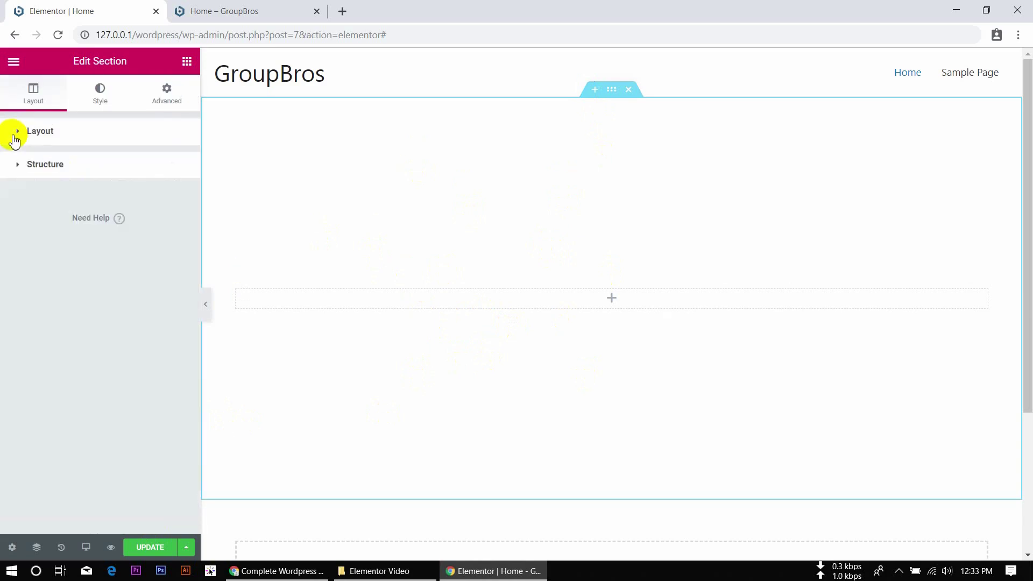
click(15, 168)
click(15, 169)
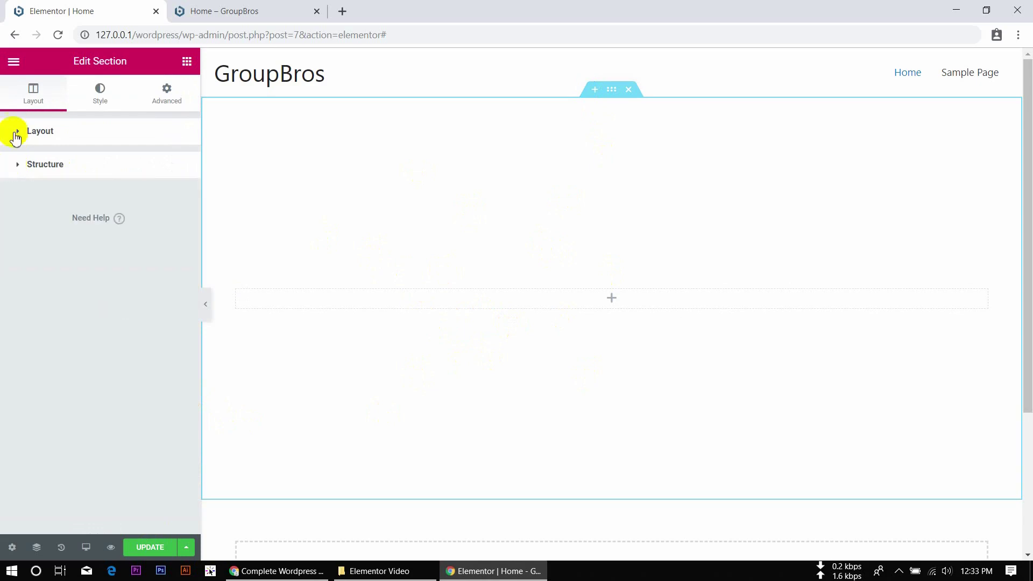
click(14, 132)
scroll(151, 396, down, 2)
scroll(151, 396, up, 2)
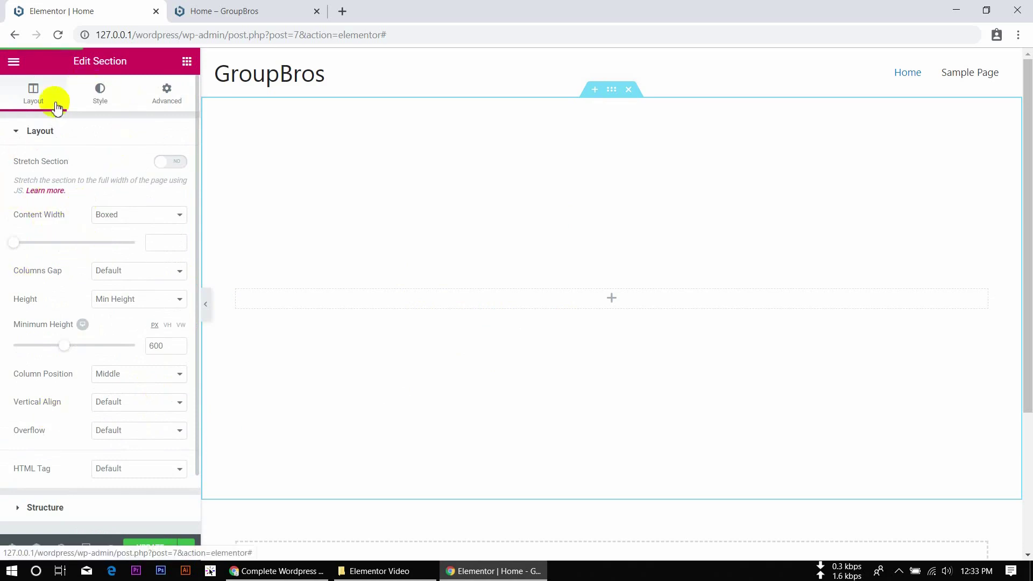
- Examine the section's style settings, including the available background types, and compare them with its layout settings
click(104, 106)
click(174, 108)
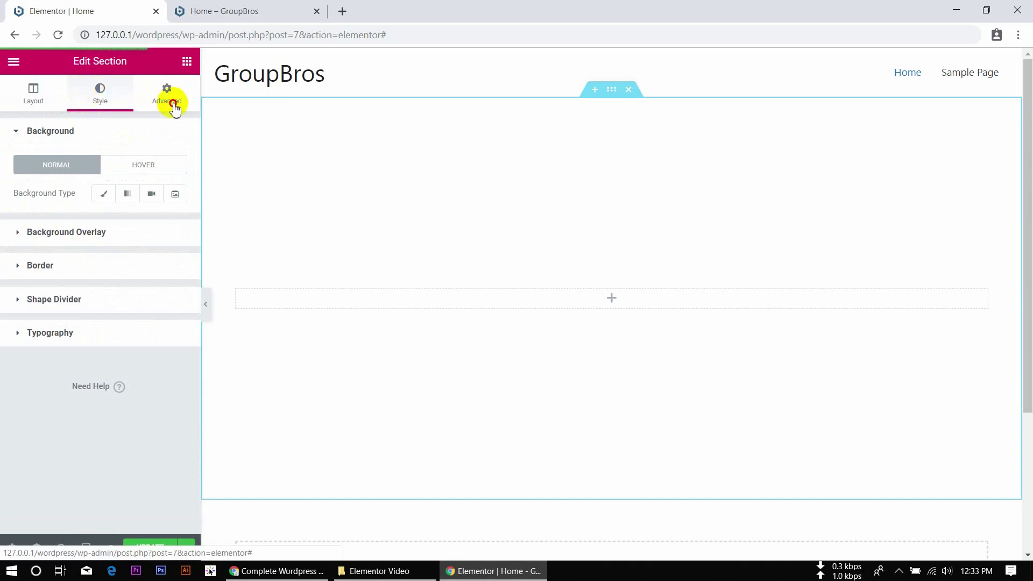
click(103, 94)
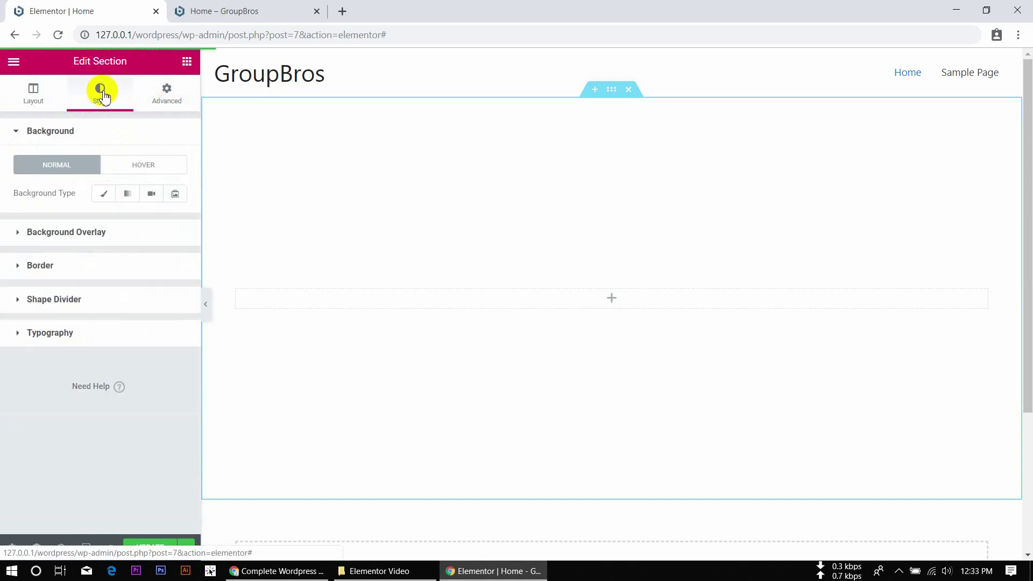
click(14, 138)
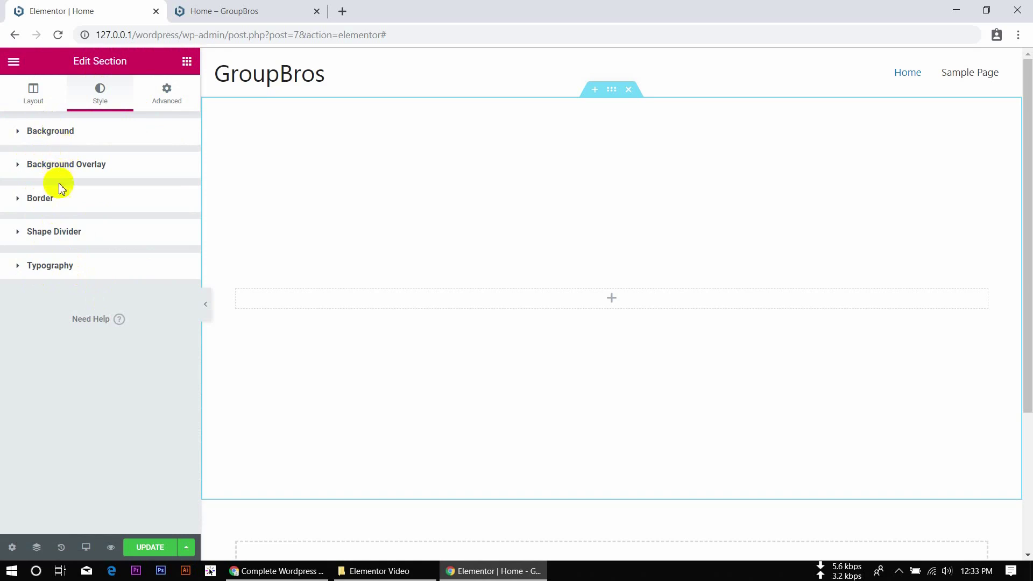
click(18, 135)
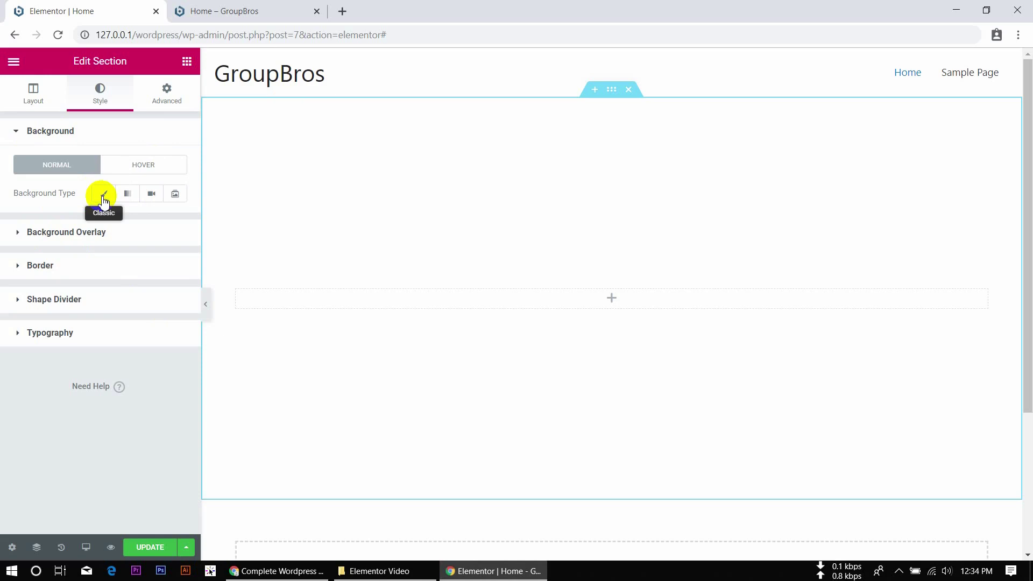
click(24, 104)
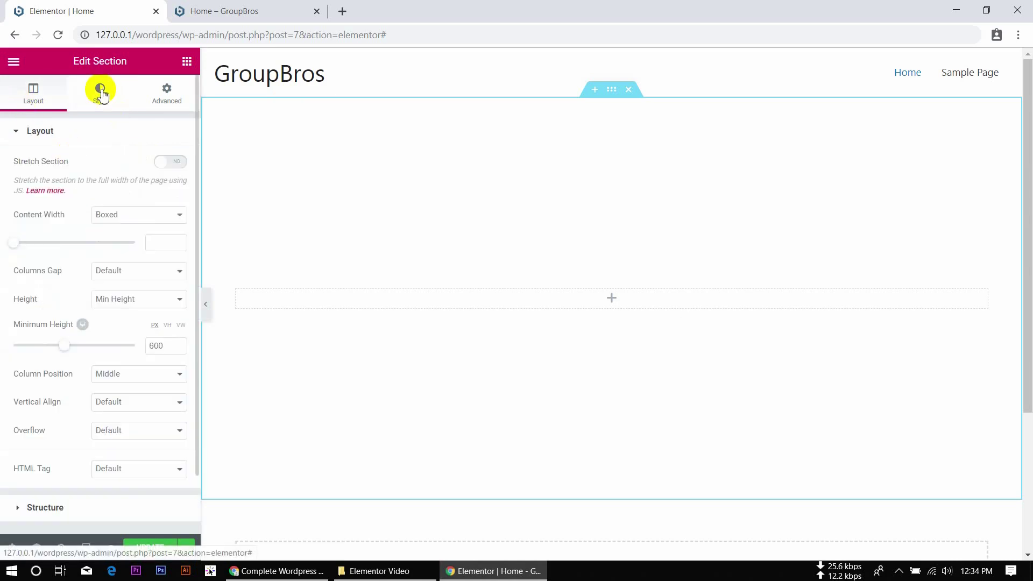
click(101, 92)
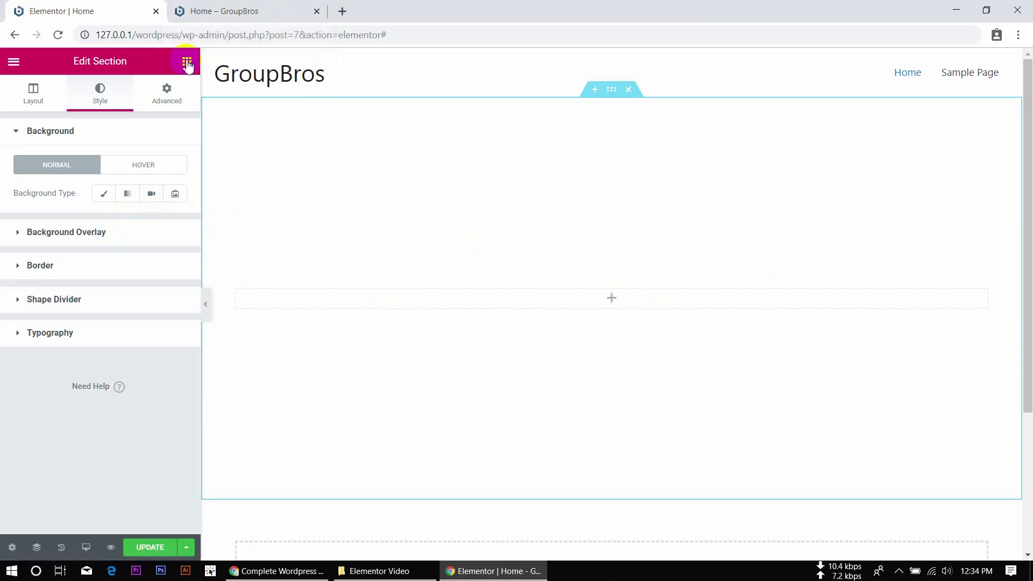
- Add a Heading widget to the empty column in the middle of the section
click(187, 63)
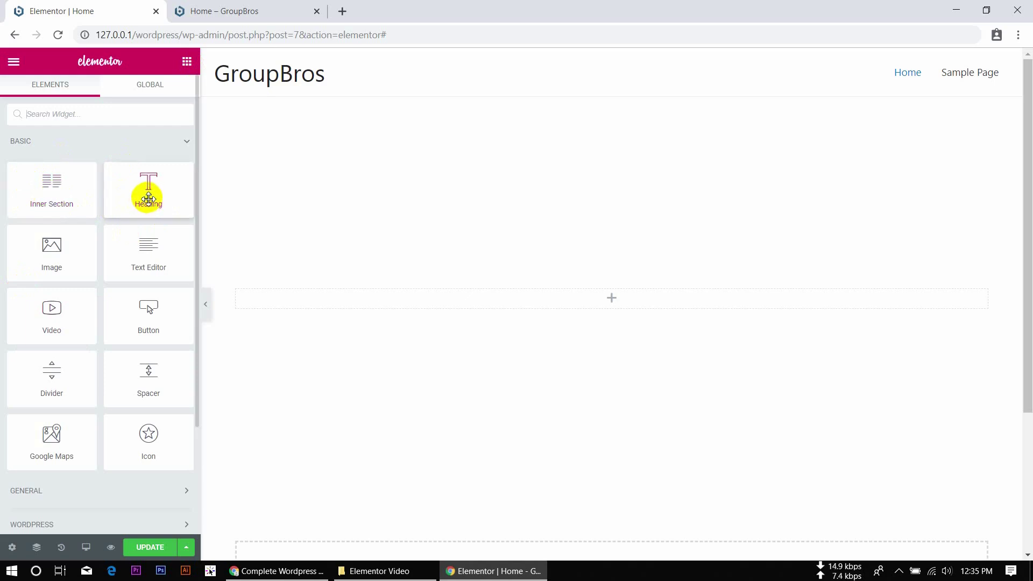
drag(148, 199, 590, 298)
click(592, 300)
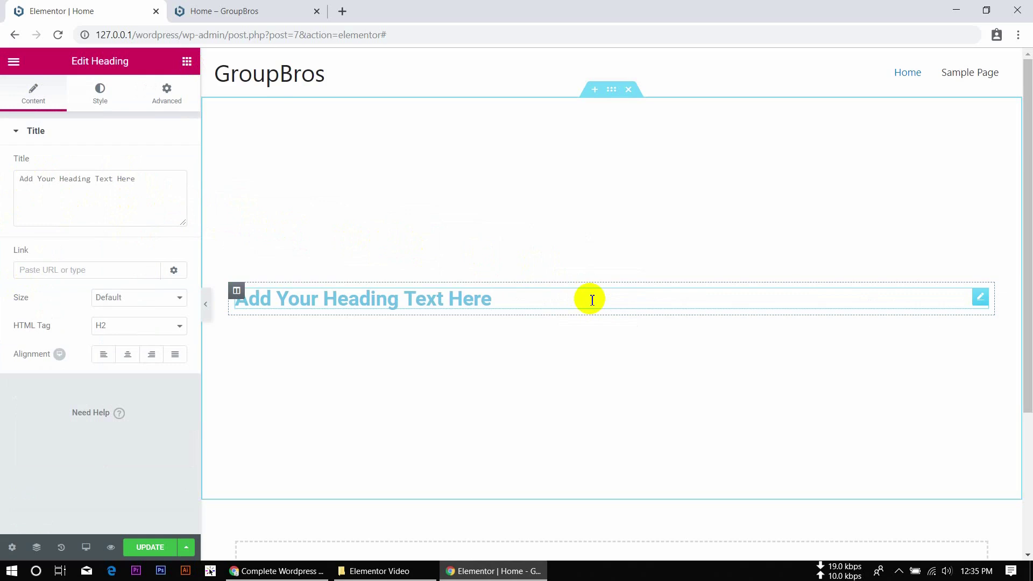
- Replace the heading's placeholder title with "Welcome to GroupBros"
drag(360, 298, 503, 290)
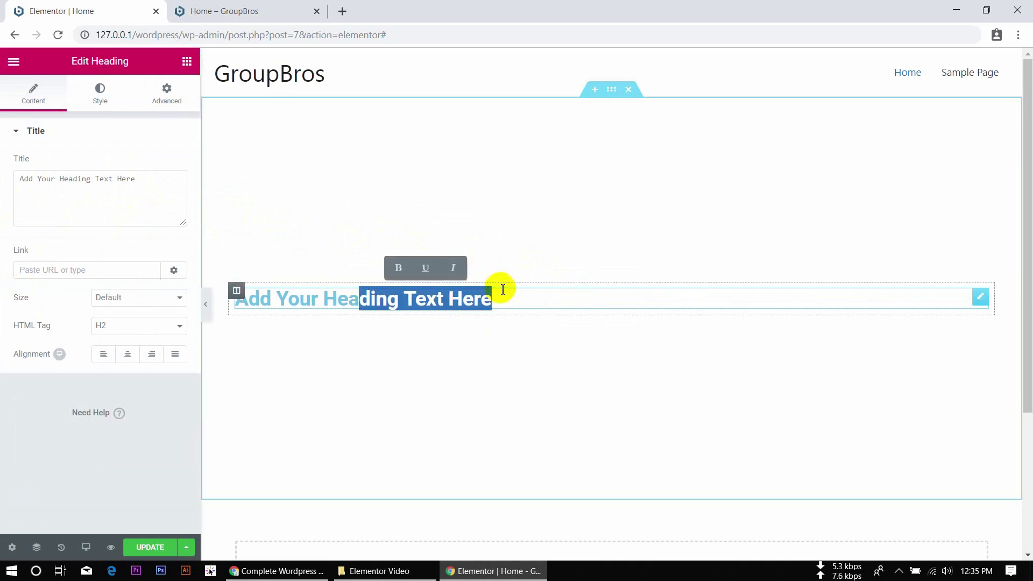
triple_click(156, 187)
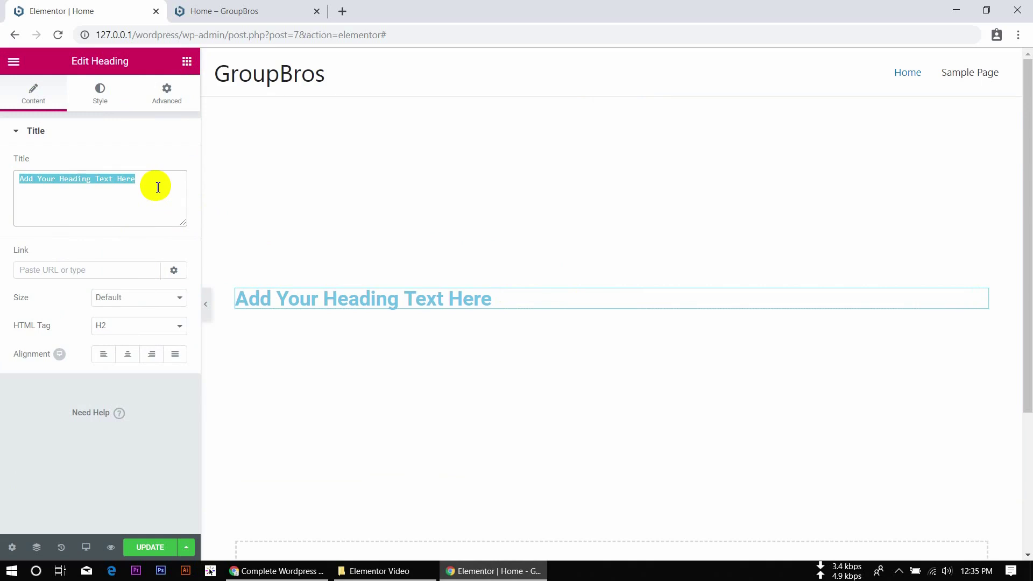
text(Wel)
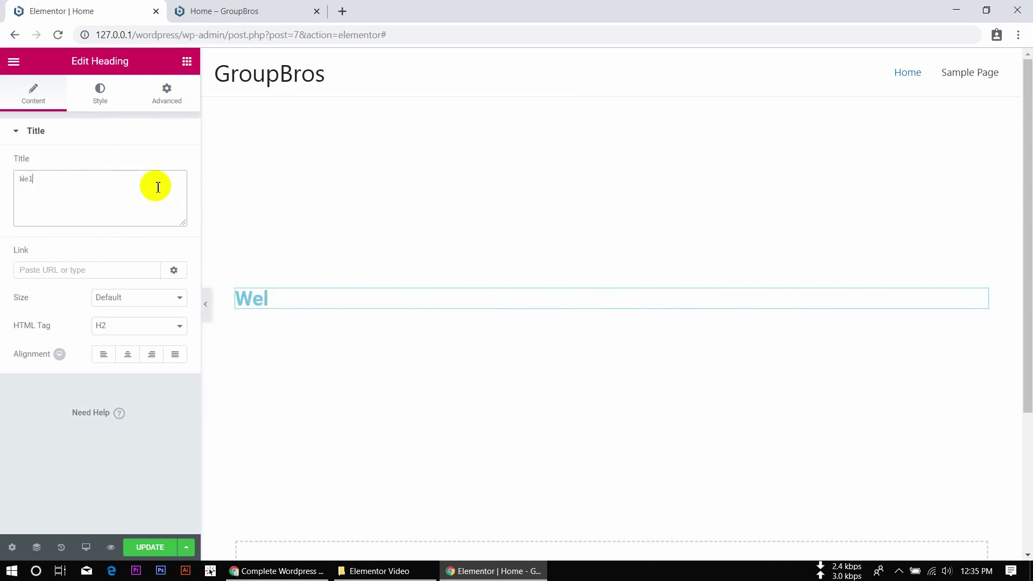
text(come to GroupBros)
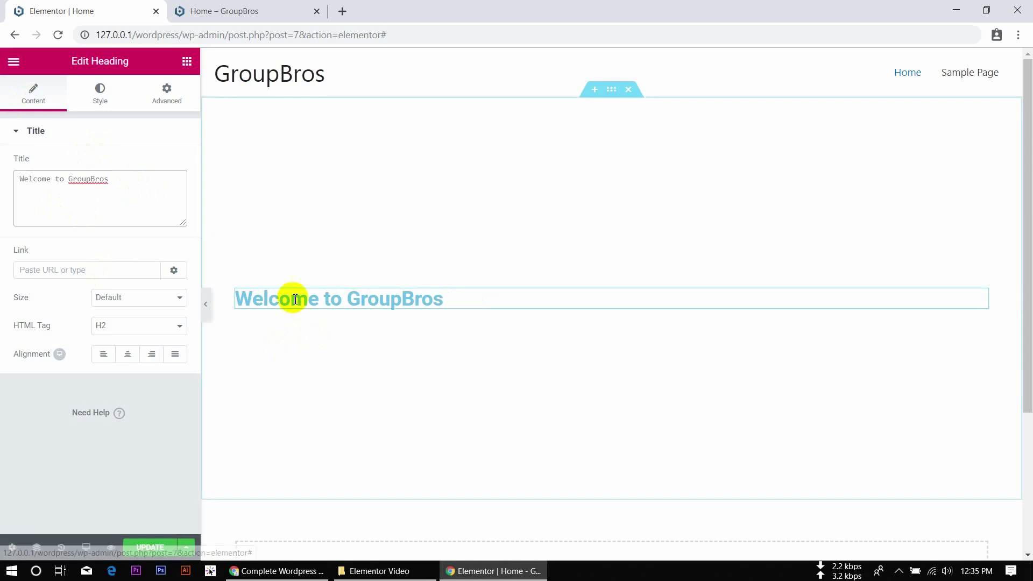
click(325, 297)
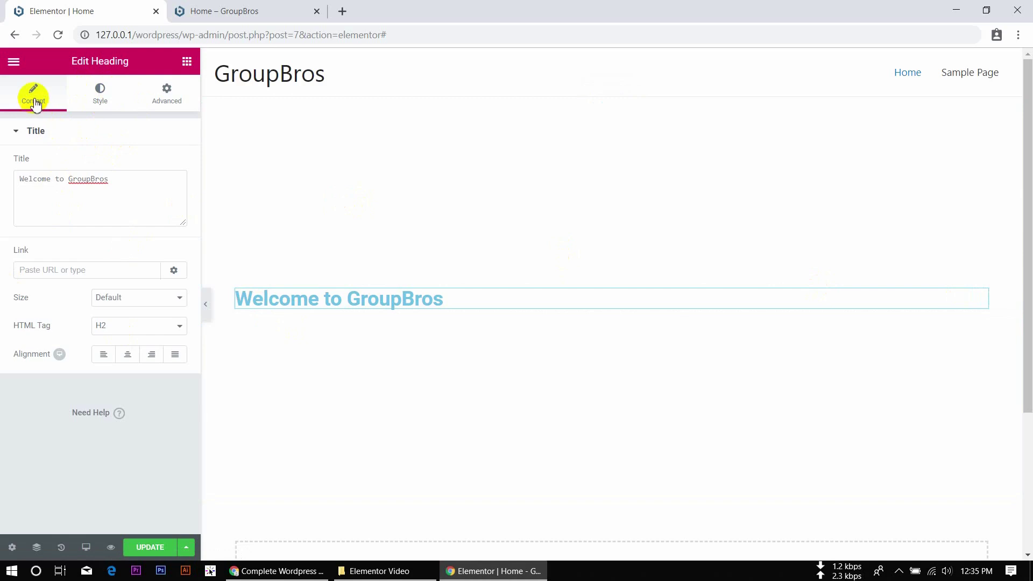
- Center-align the "Welcome to GroupBros" heading
click(18, 133)
click(17, 133)
click(75, 275)
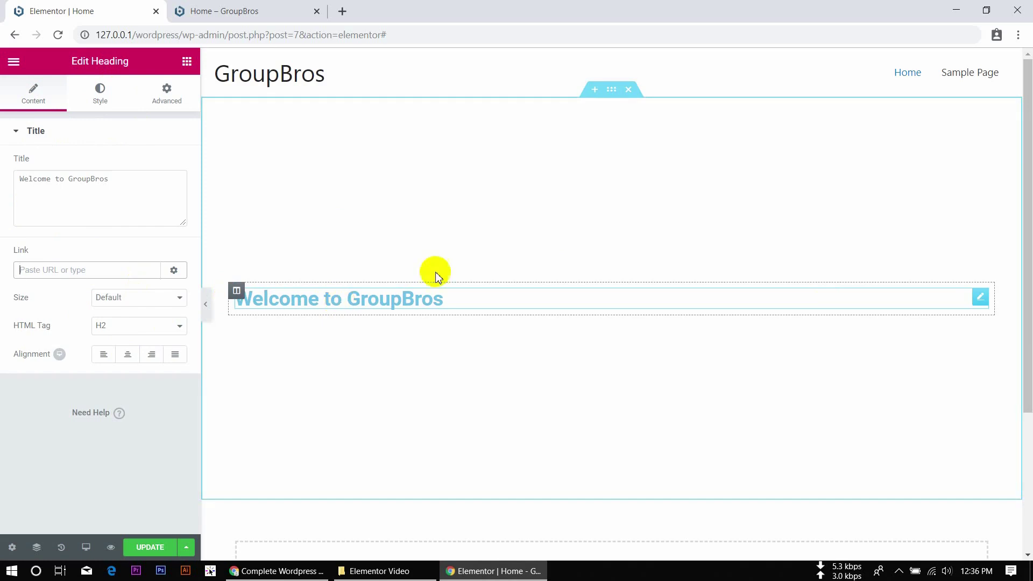
click(127, 356)
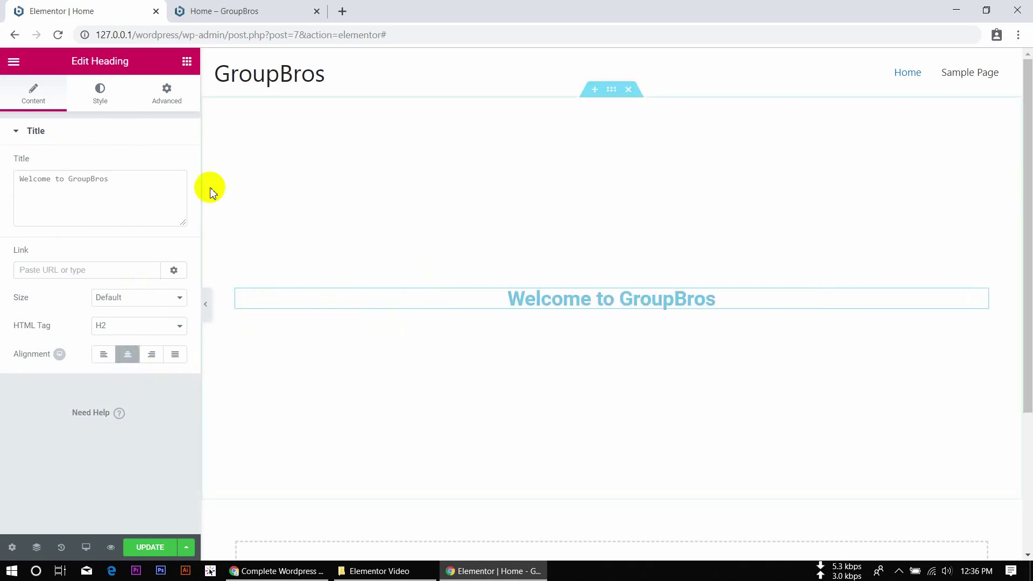
- Enlarge the heading's typography size to about 81 px
click(100, 101)
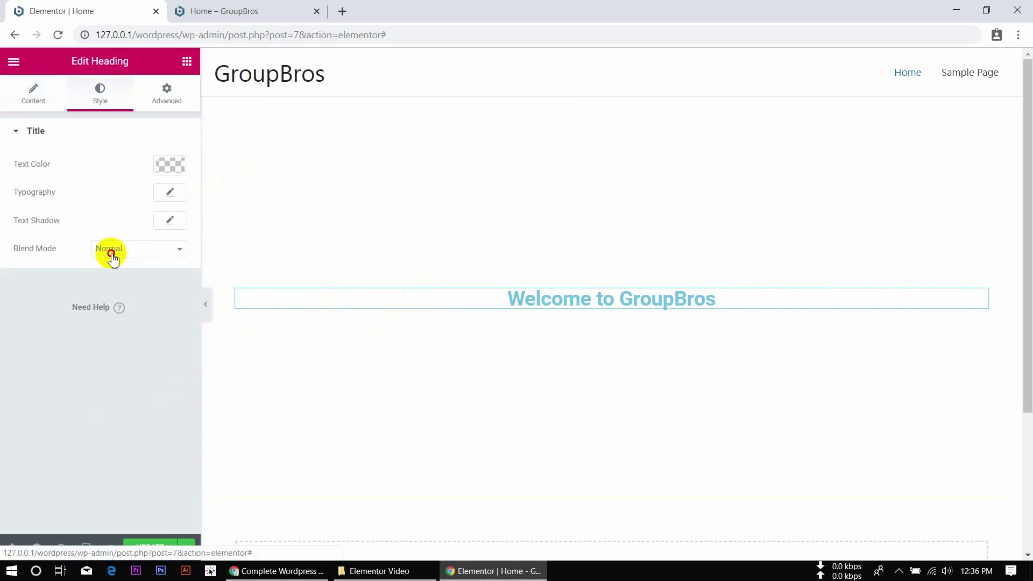
click(171, 192)
drag(22, 272, 34, 272)
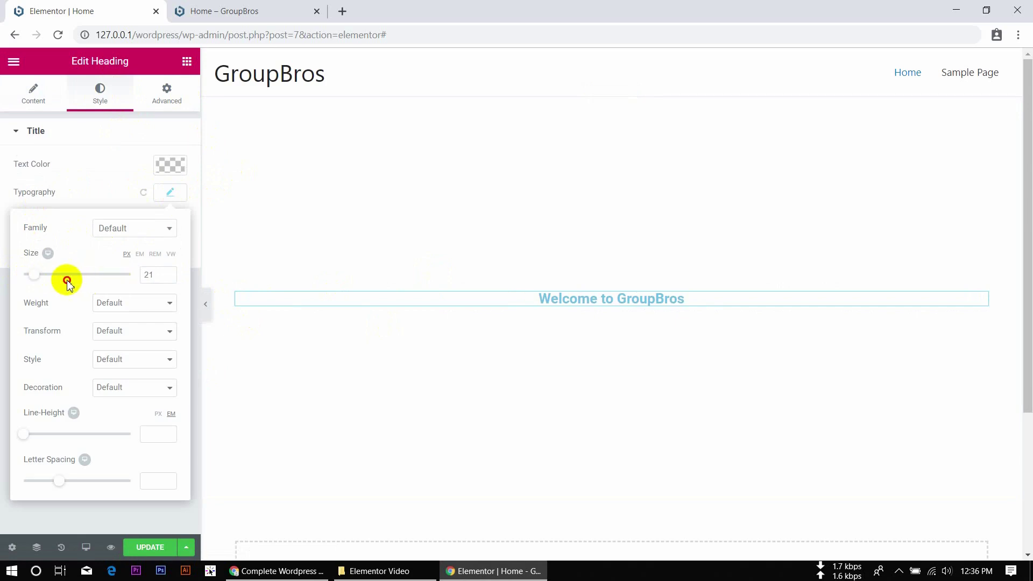
drag(27, 280, 67, 274)
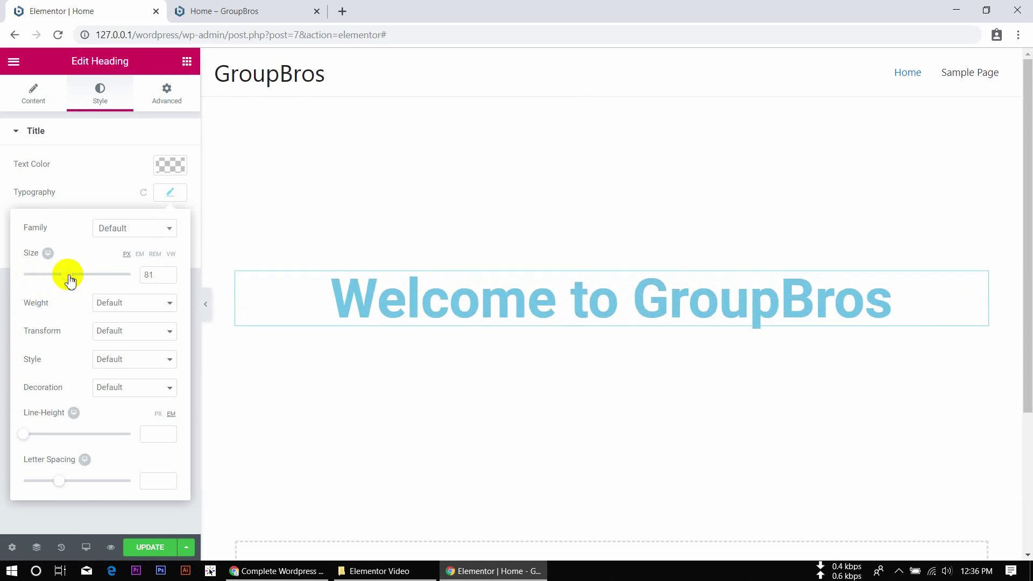
- Set the heading's text color to black
click(171, 166)
drag(60, 228, 2, 562)
click(76, 463)
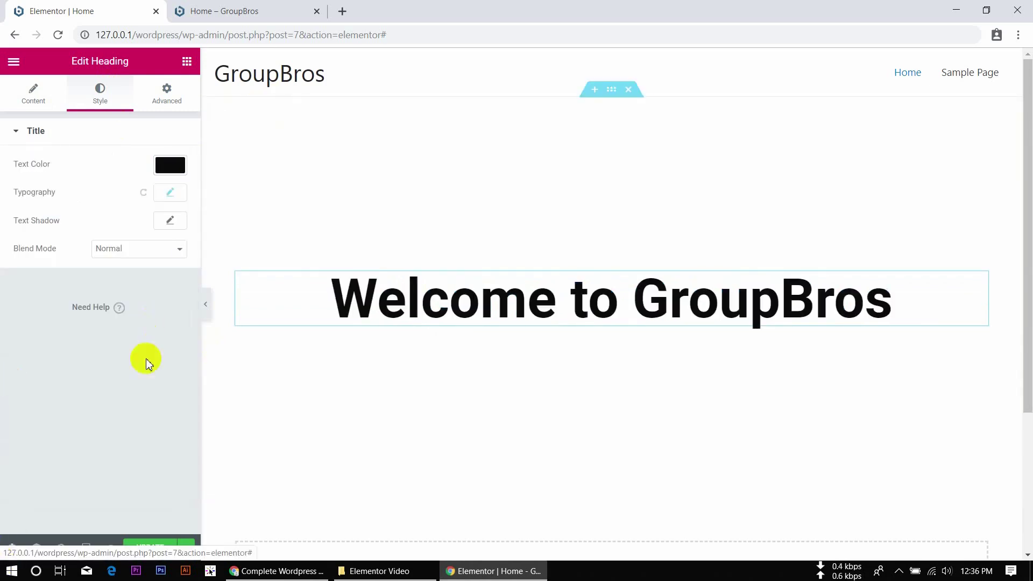
- Add a Text Editor widget below the heading, keep its placeholder paragraph and center-align the text
click(187, 62)
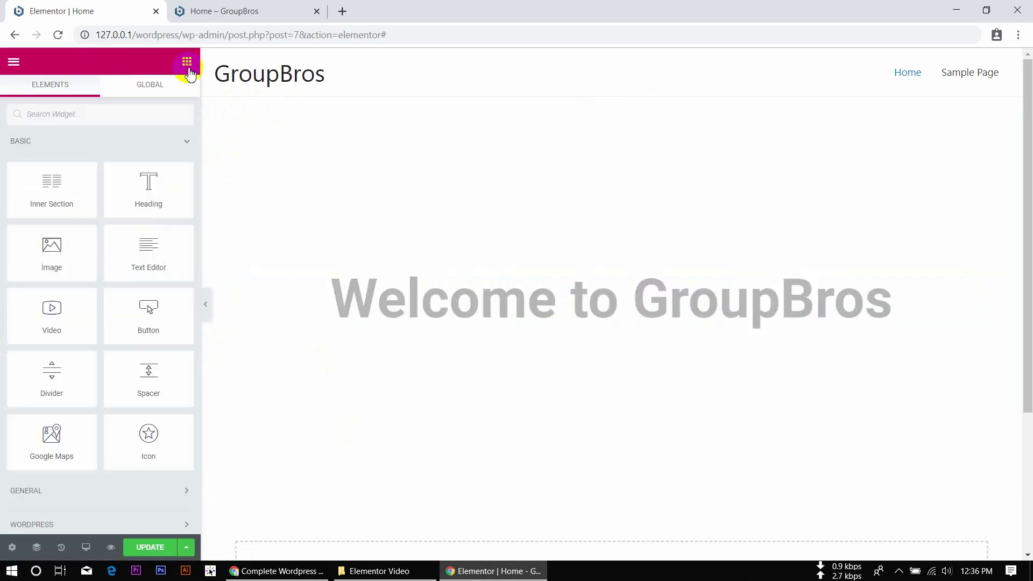
drag(134, 261, 627, 329)
triple_click(113, 283)
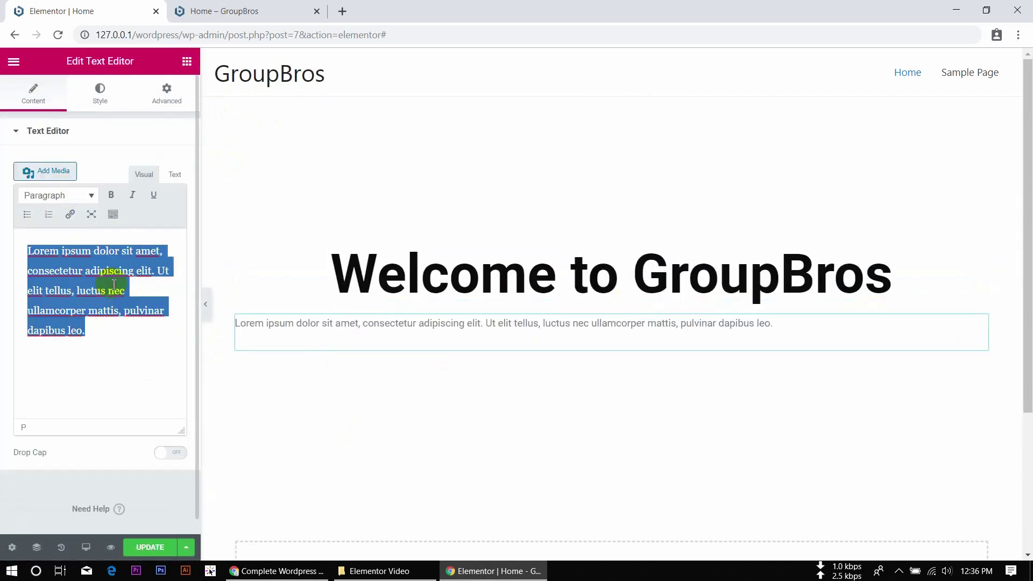
click(176, 177)
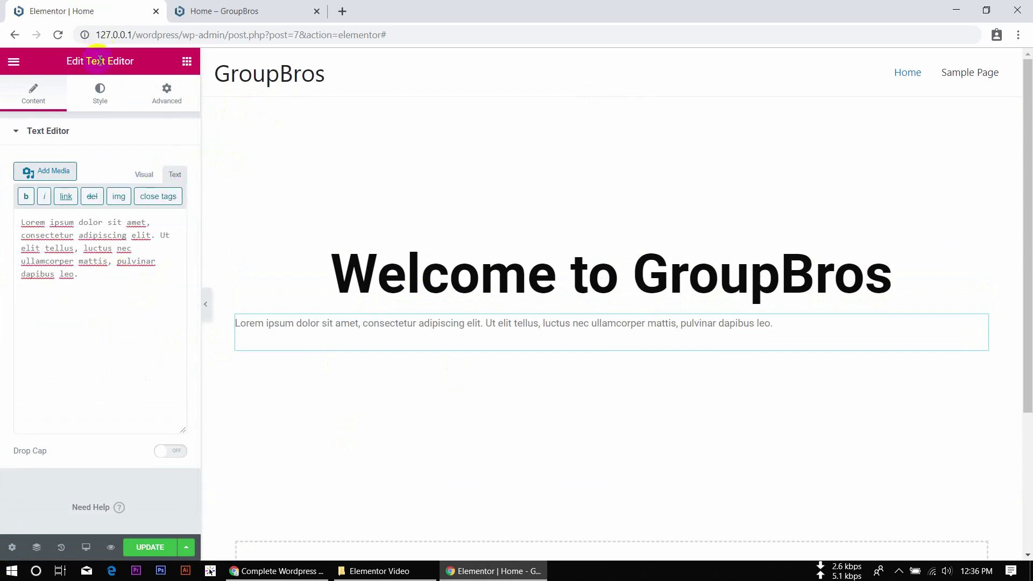
click(87, 249)
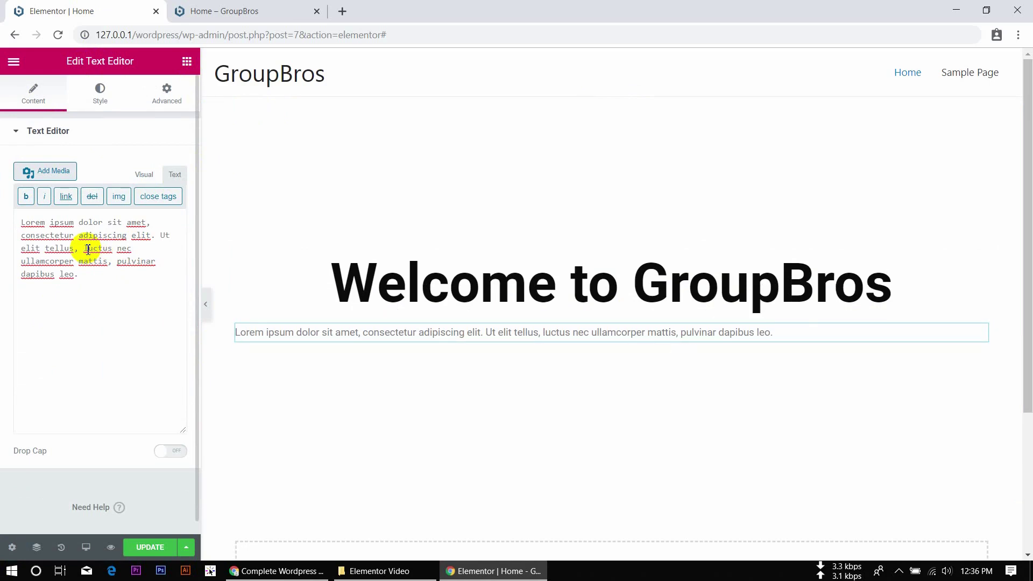
click(98, 95)
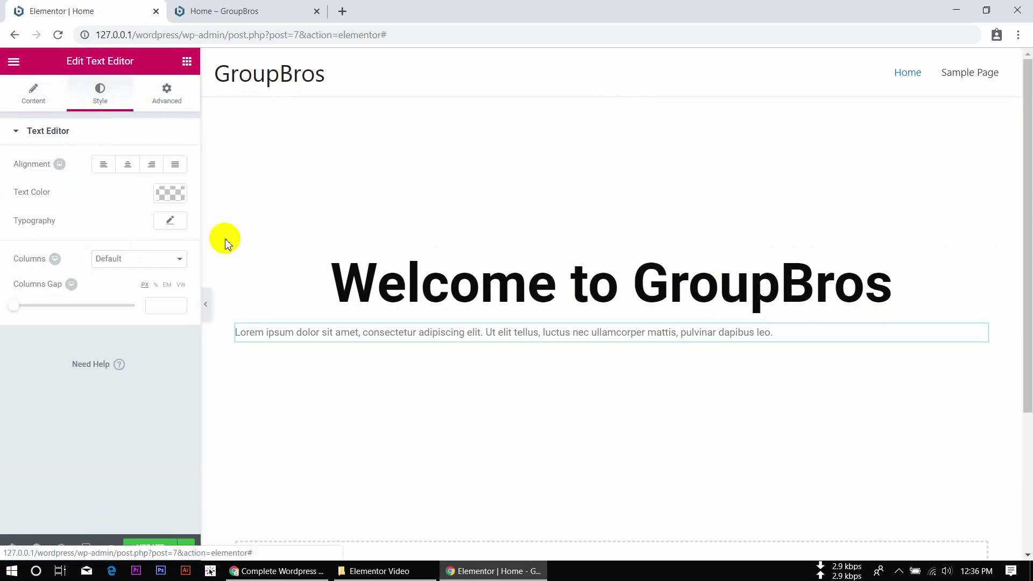
click(127, 164)
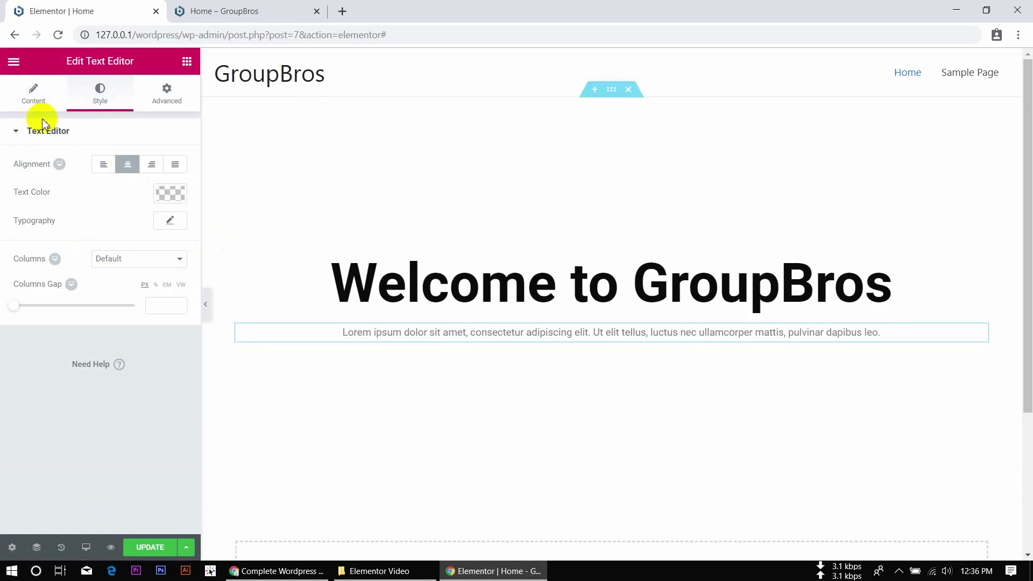
- Add a Button widget below the paragraph text and center-align it
click(187, 62)
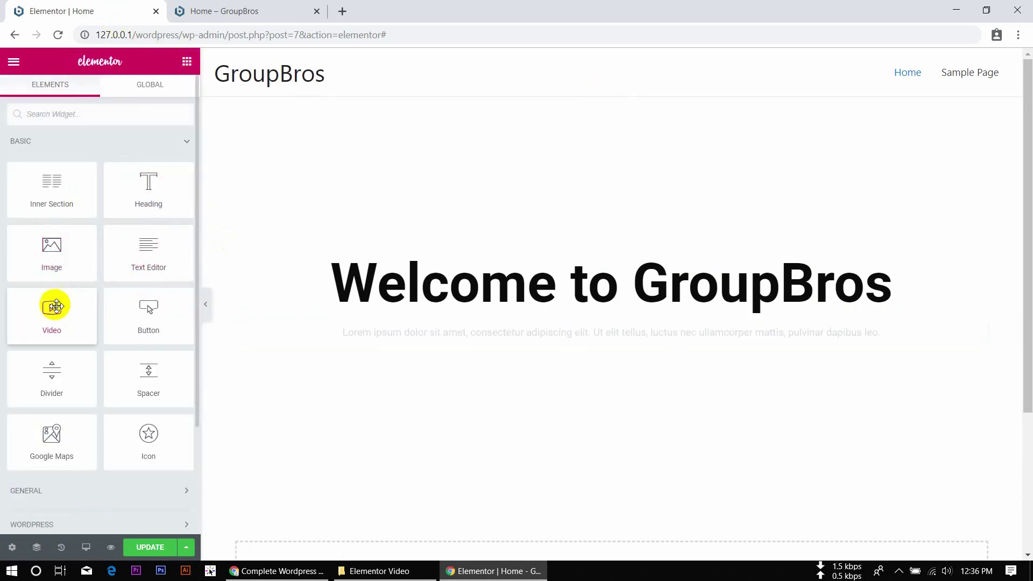
drag(147, 307, 583, 341)
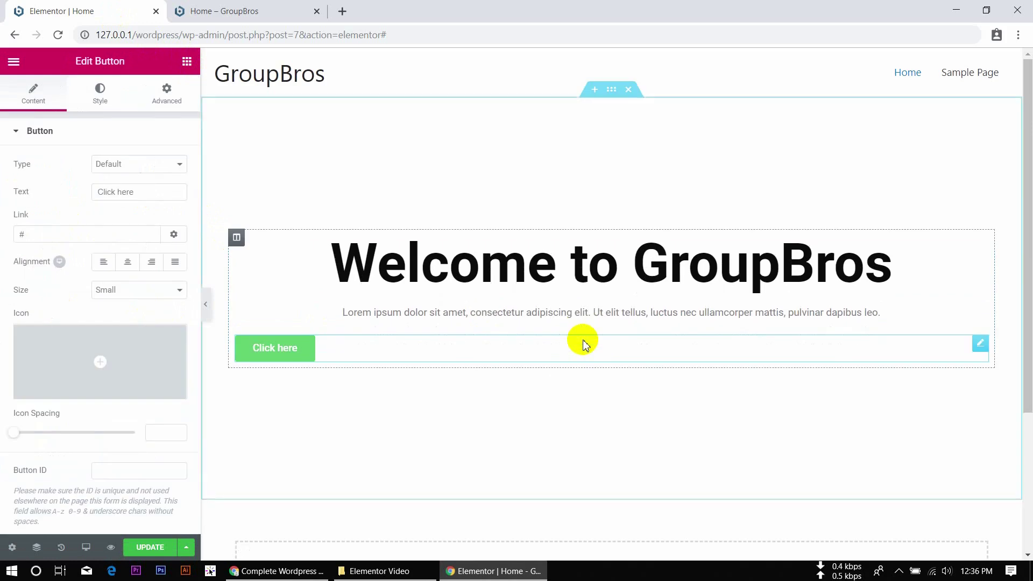
click(128, 259)
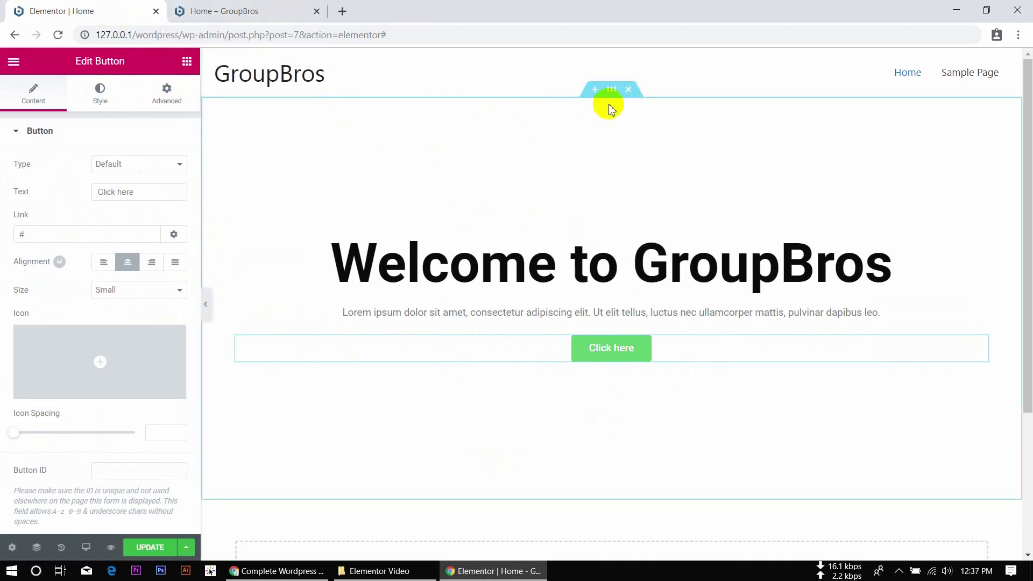
- Set the section's background type to Classic and open the media library to choose its background image
click(617, 92)
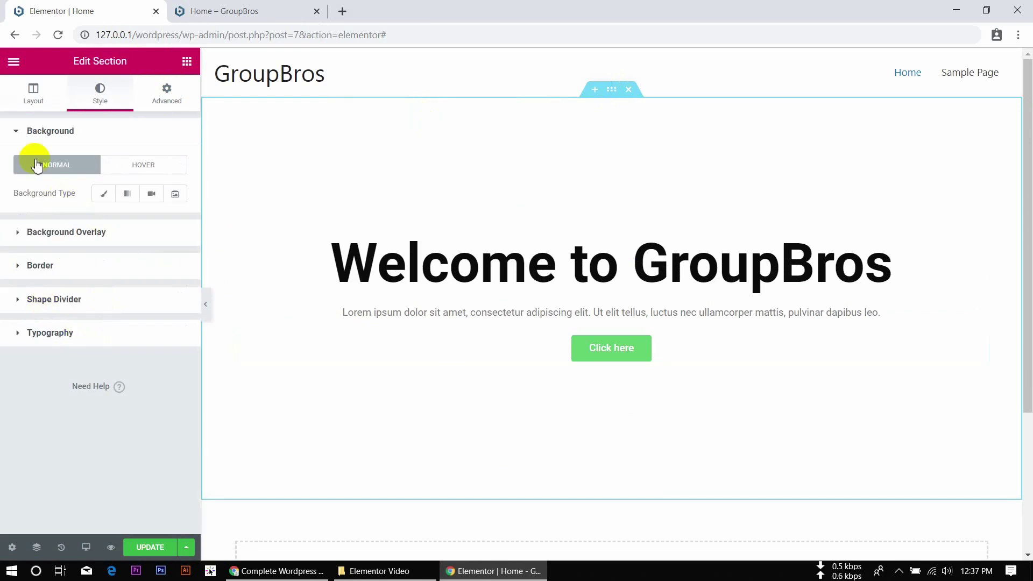
click(106, 194)
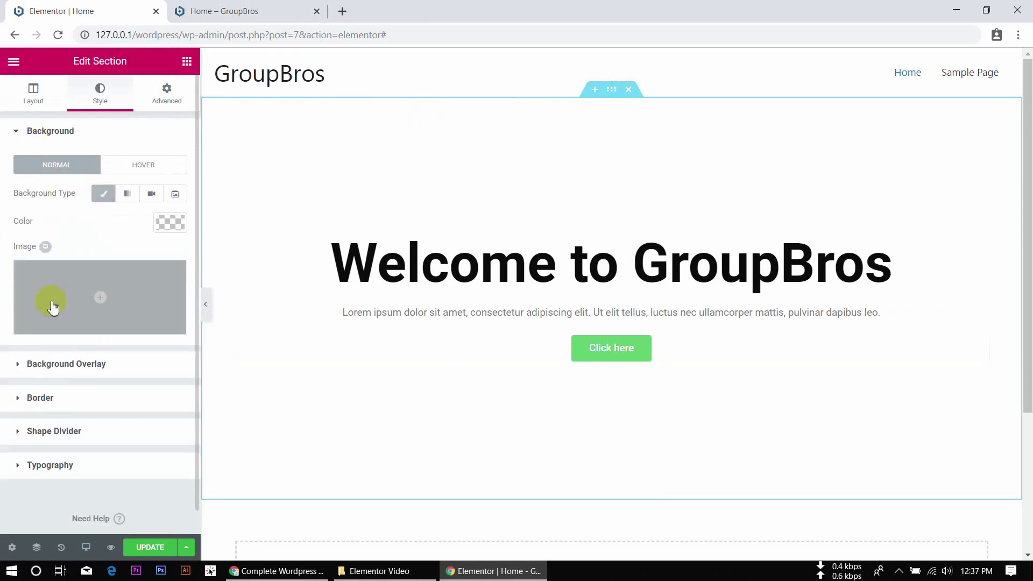
click(88, 285)
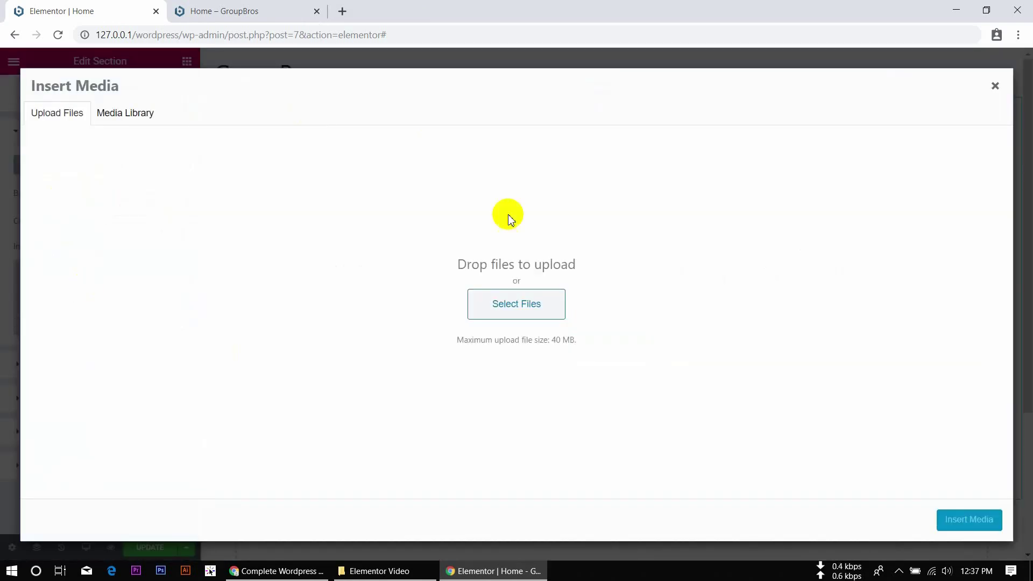
click(137, 113)
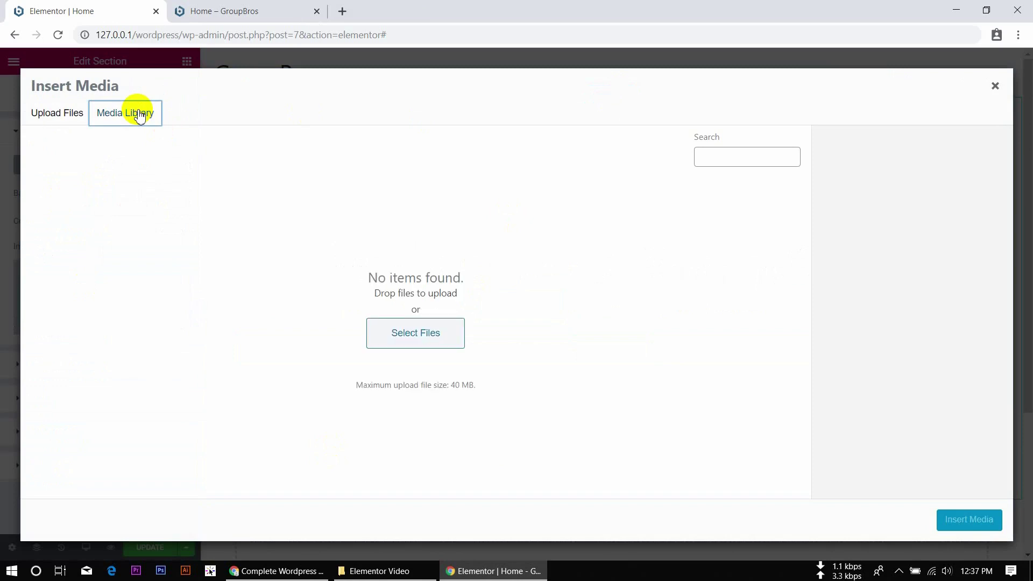
- Open the pexels.com website in a new browser tab
click(350, 10)
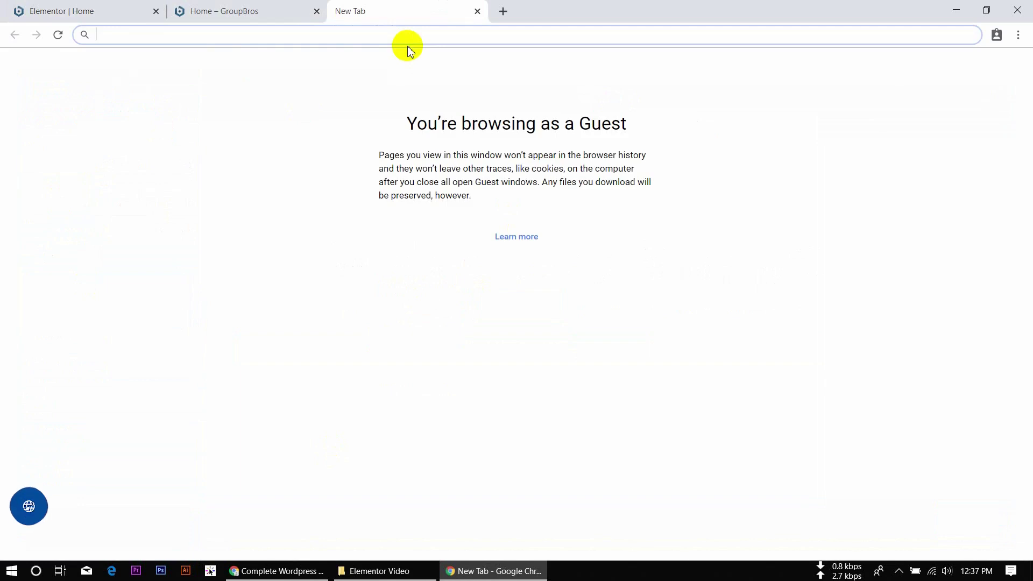
text(pexels)
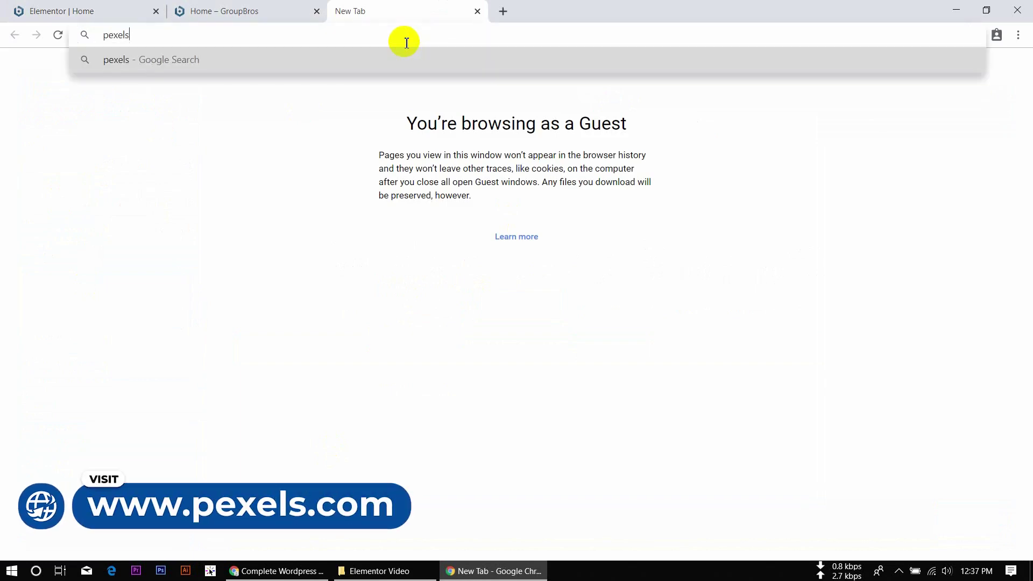
text(l)
key(BackSpace)
text(.com)
key(Return)
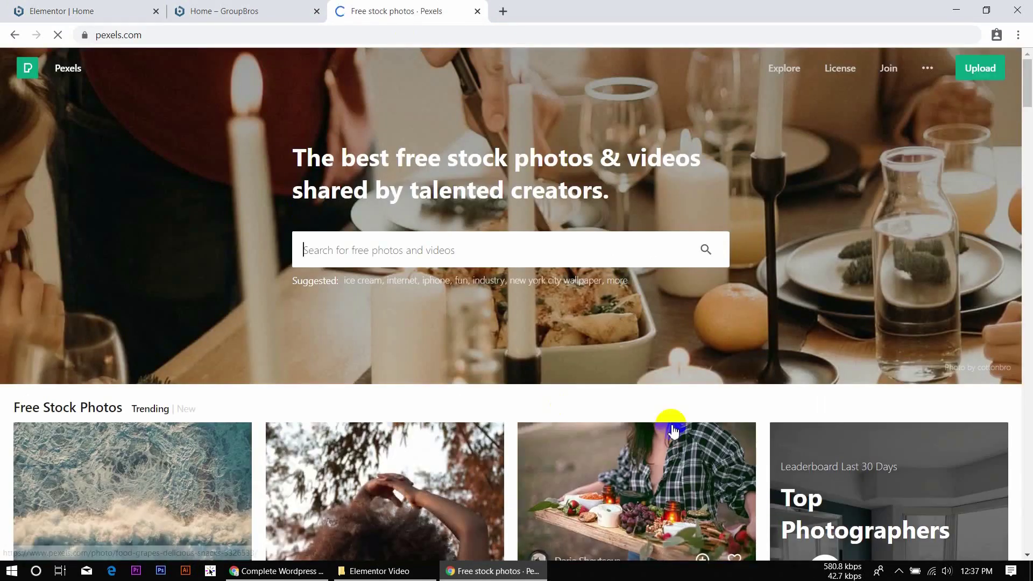
- Download the trending photo of the wooden board with grapes and snacks in Medium size (1280 x 853), then close its preview
scroll(671, 427, down, 5)
click(646, 189)
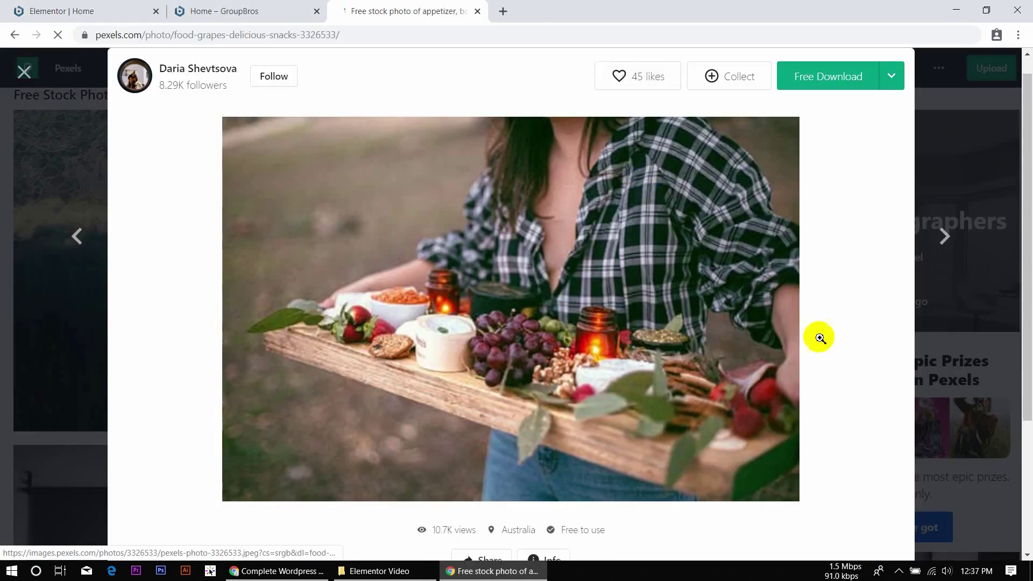
click(893, 71)
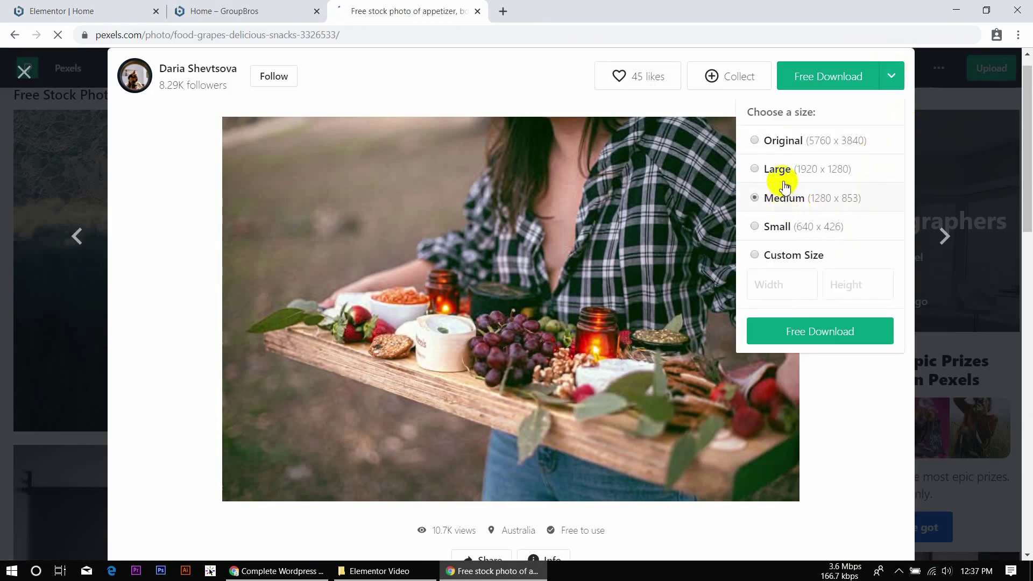
click(819, 330)
click(897, 77)
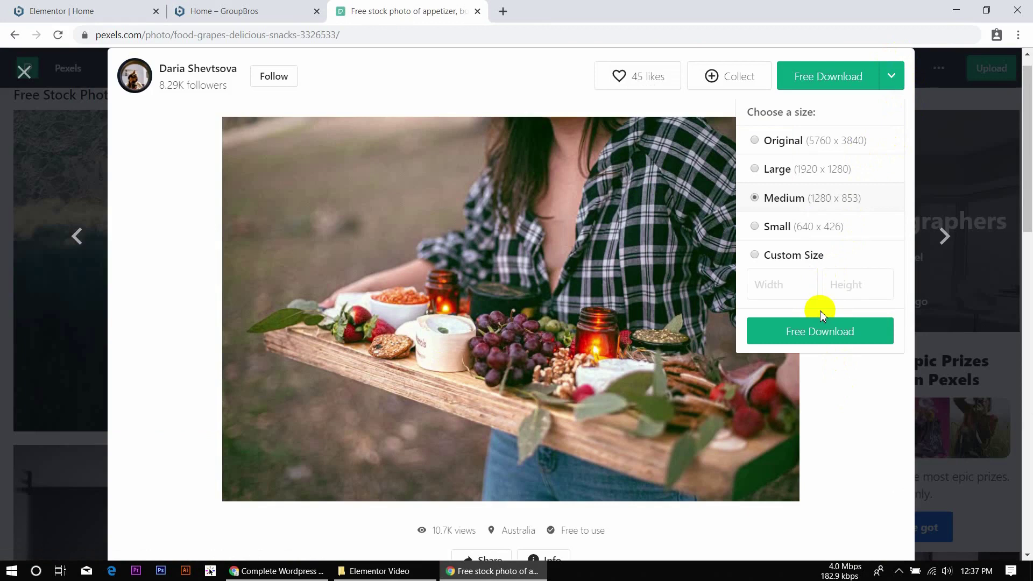
click(821, 331)
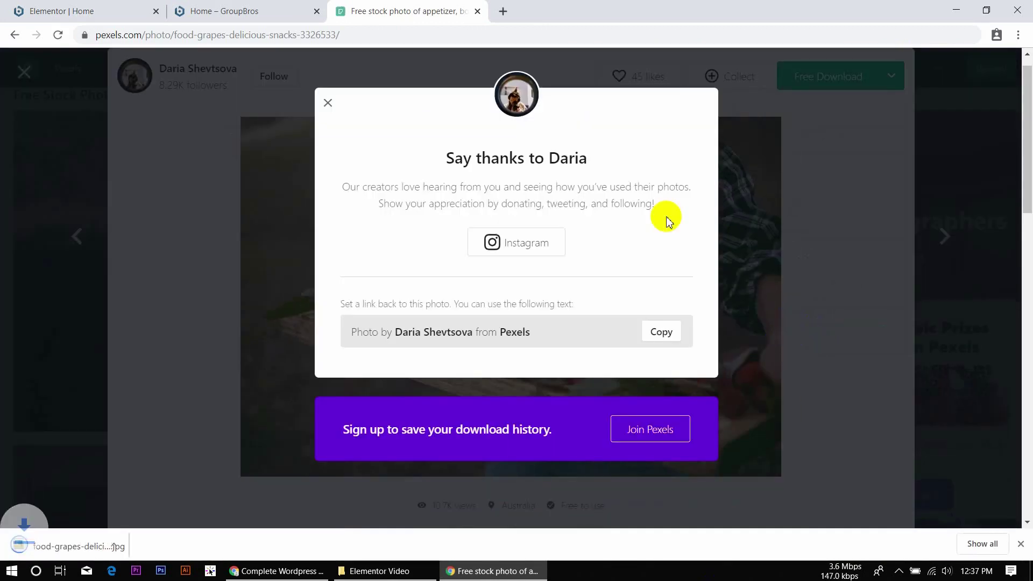
click(979, 120)
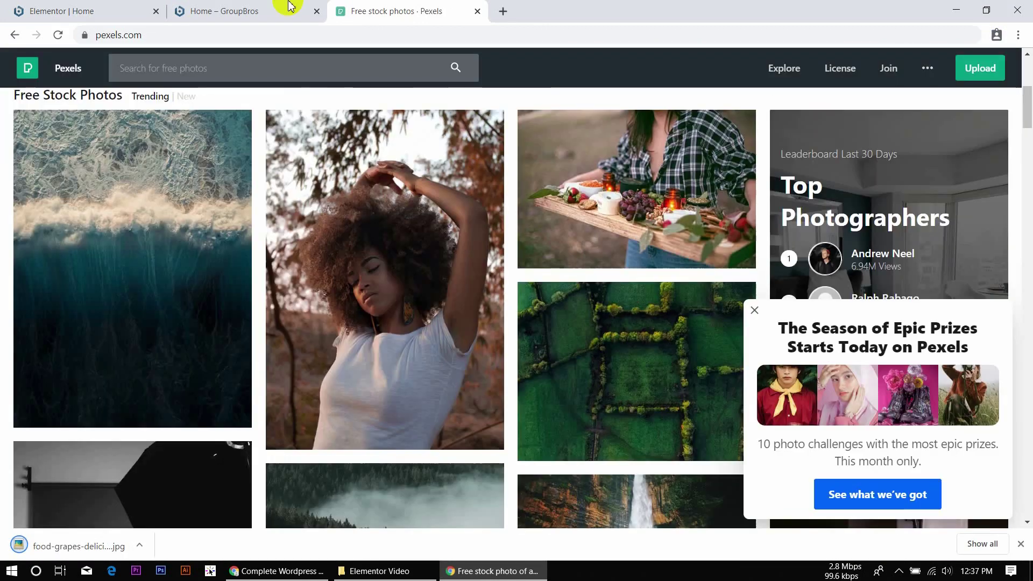
- Return to the Elementor page and upload the downloaded food-grapes-delicious-snacks photo to the media library
click(287, 7)
click(130, 6)
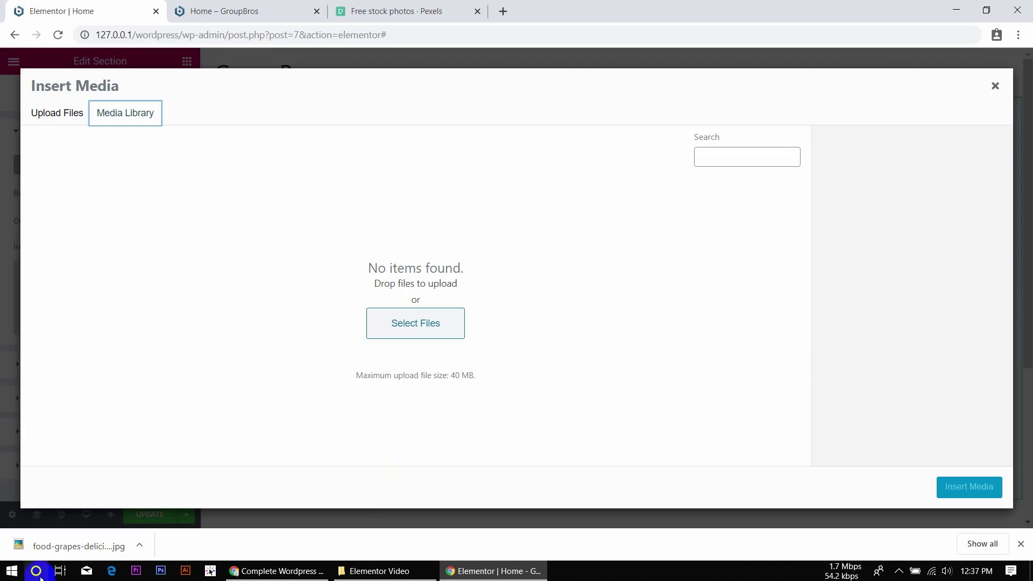
drag(41, 544, 378, 305)
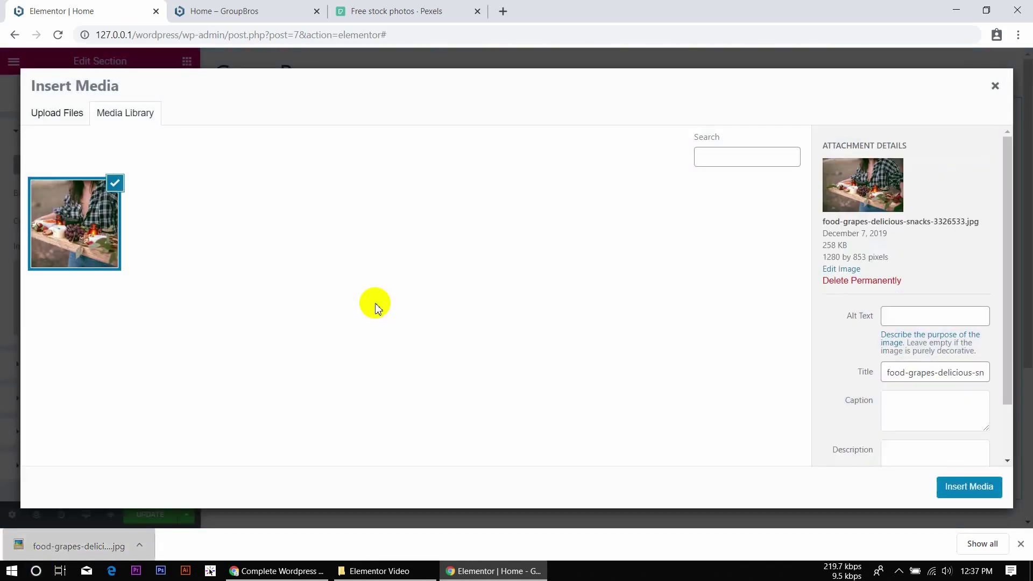
scroll(890, 397, down, 2)
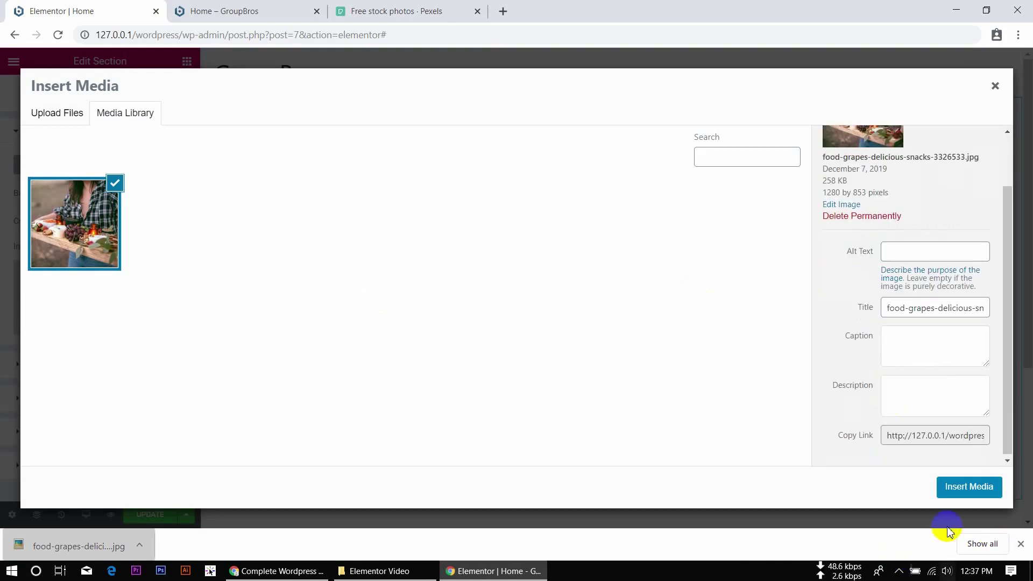
- Insert the uploaded food-grapes-delicious-snacks photo as the section's background image and preview the page at full width
click(959, 494)
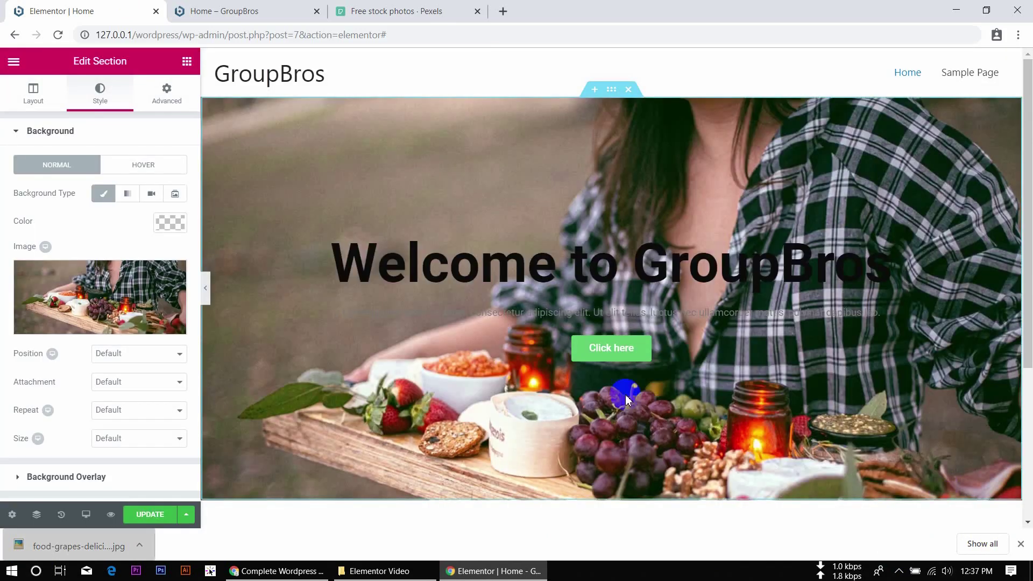
click(207, 290)
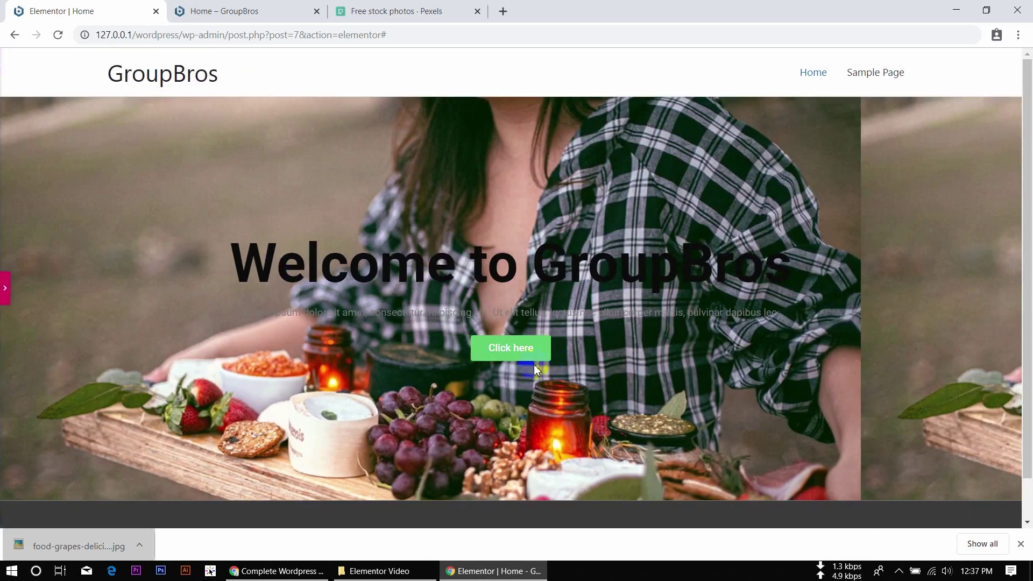
click(4, 290)
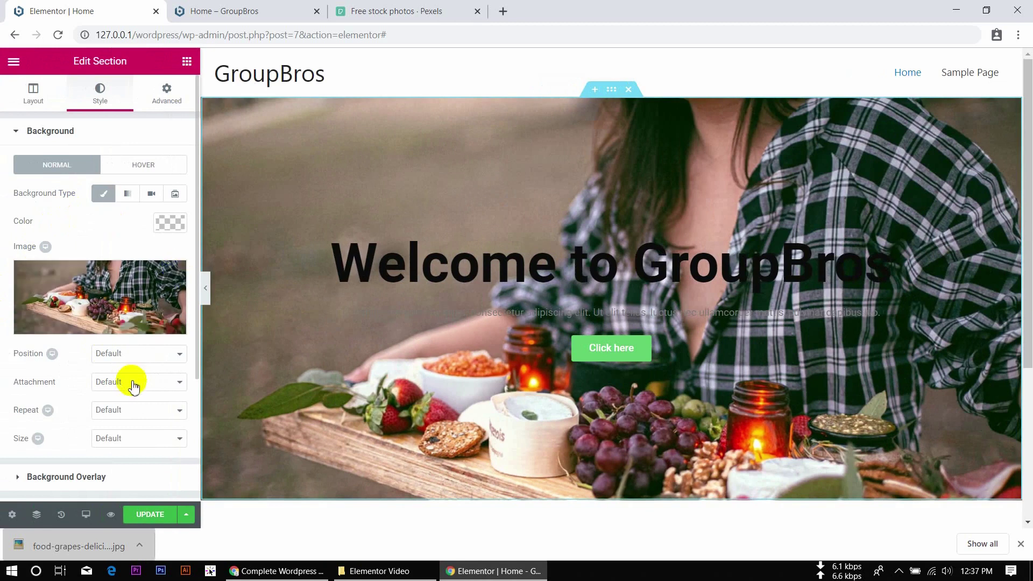
- Set the section's background image to Center Center position, No-repeat and Cover size
click(155, 356)
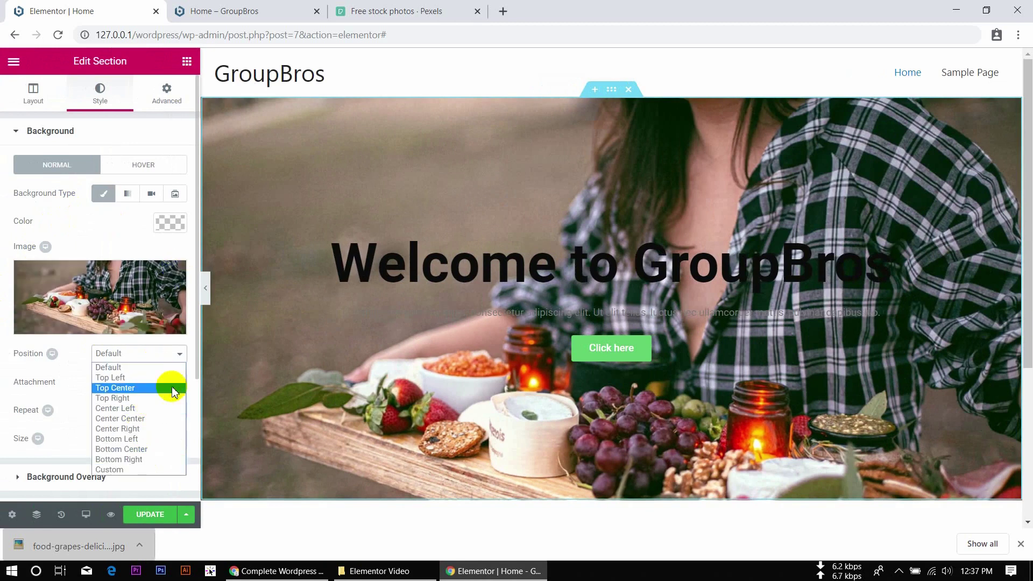
click(167, 419)
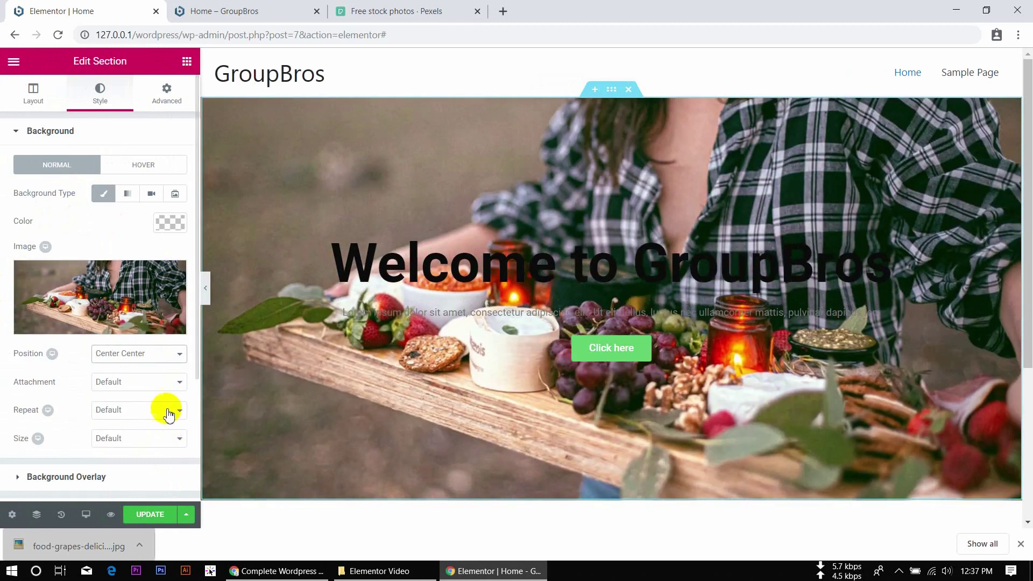
click(156, 380)
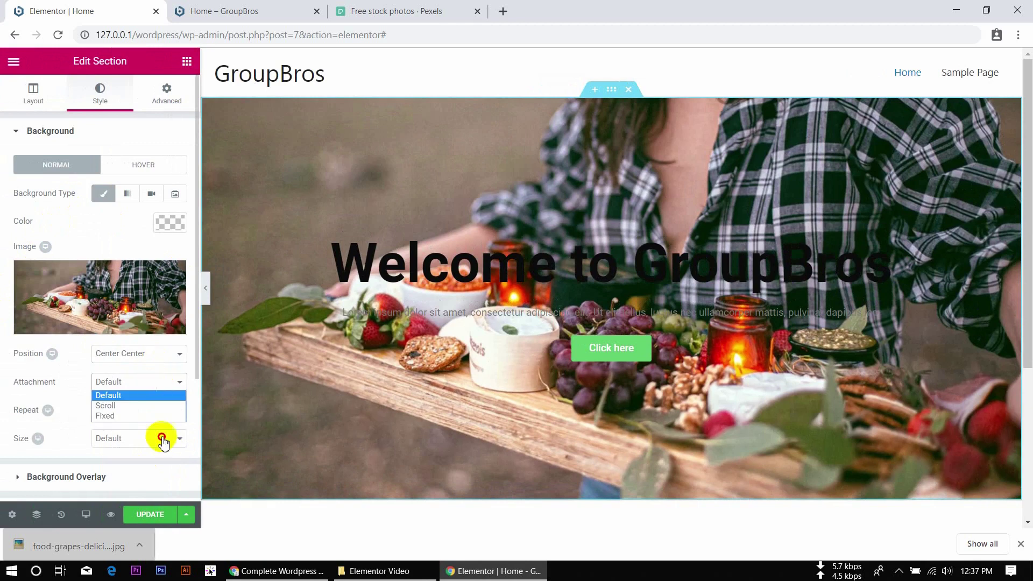
click(70, 418)
click(143, 419)
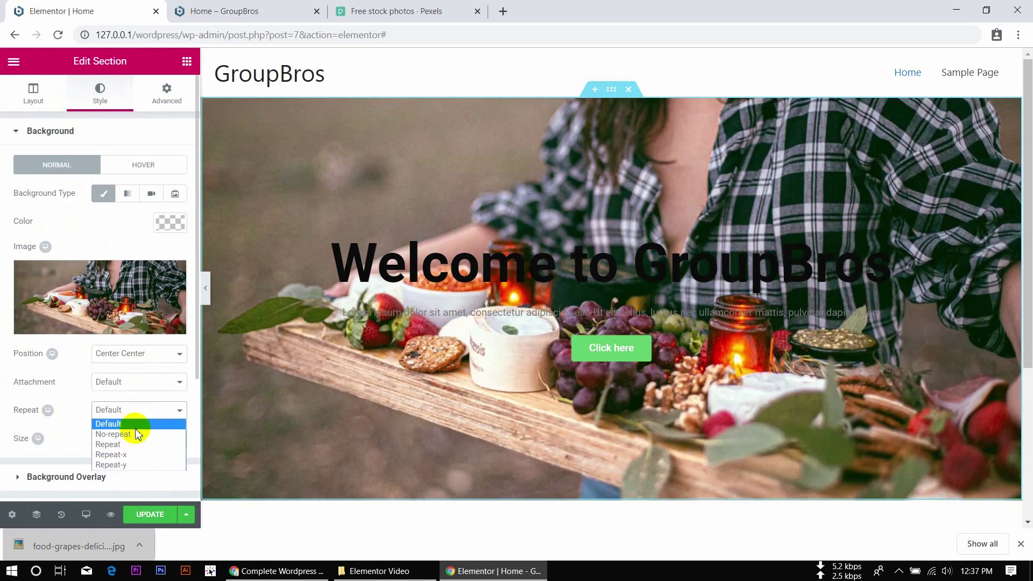
click(138, 435)
click(138, 438)
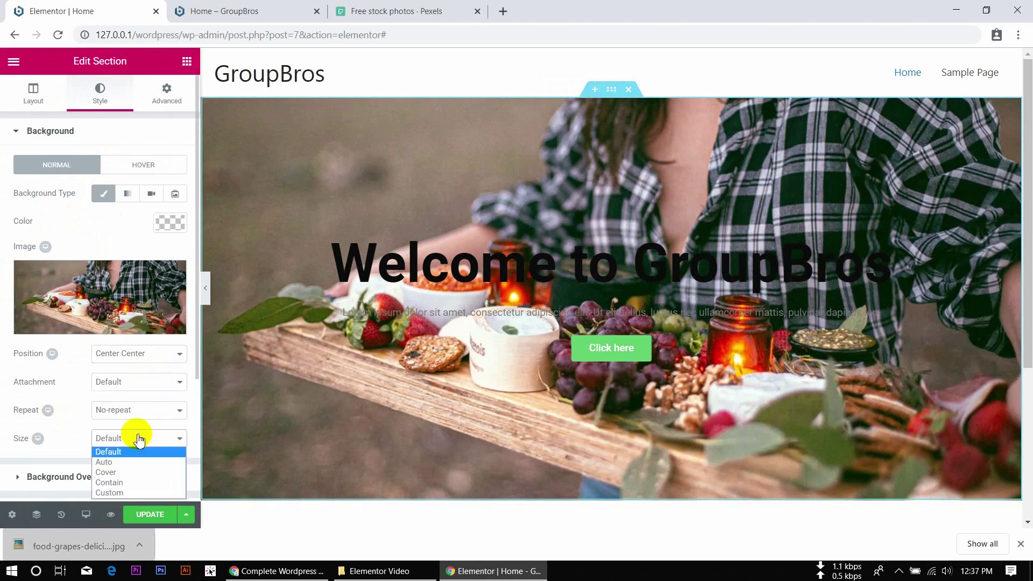
click(133, 472)
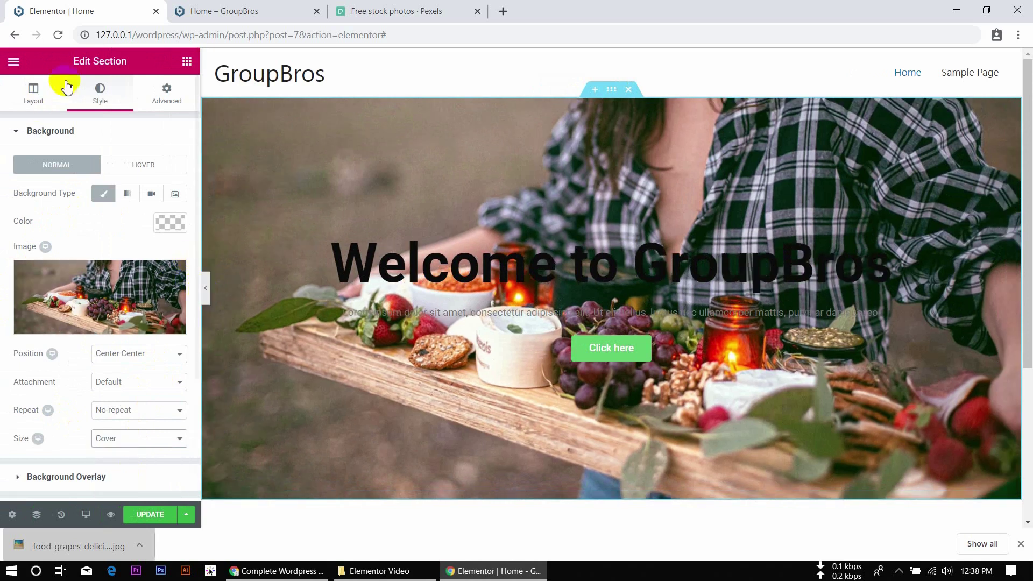
- Add a Classic background overlay to the section in near-black #0c0c0c with 0.85 opacity
click(20, 132)
click(46, 164)
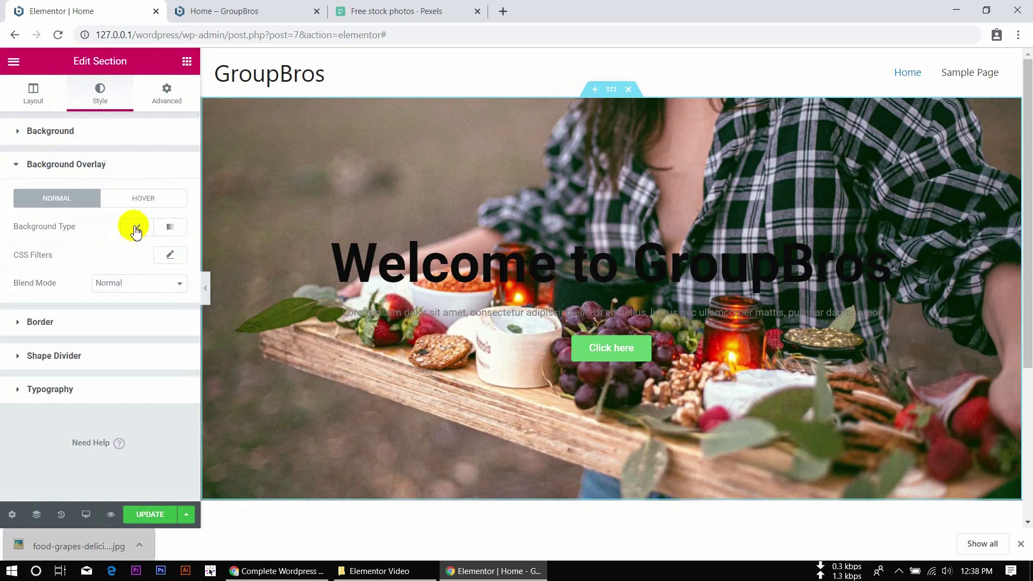
click(134, 227)
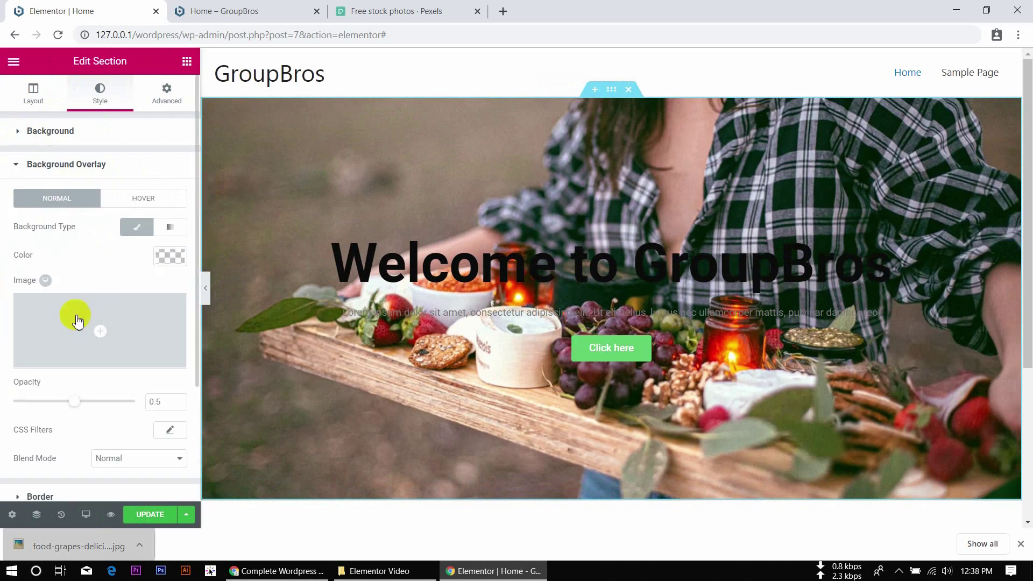
click(168, 258)
drag(72, 321, 14, 426)
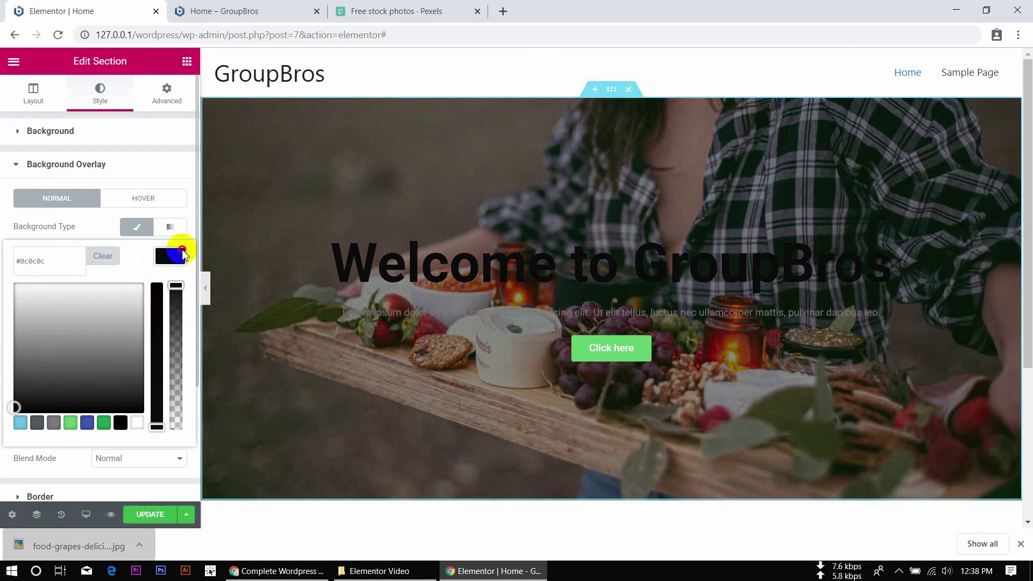
click(183, 253)
drag(55, 398, 121, 414)
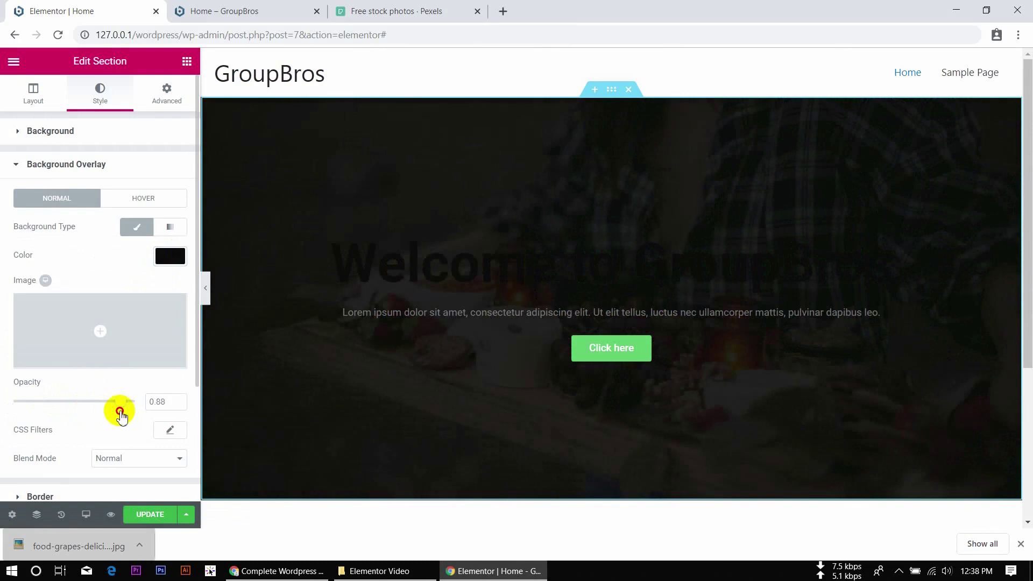
- Set the text color of the "Welcome to GroupBros" heading to white (#ffffff)
click(576, 260)
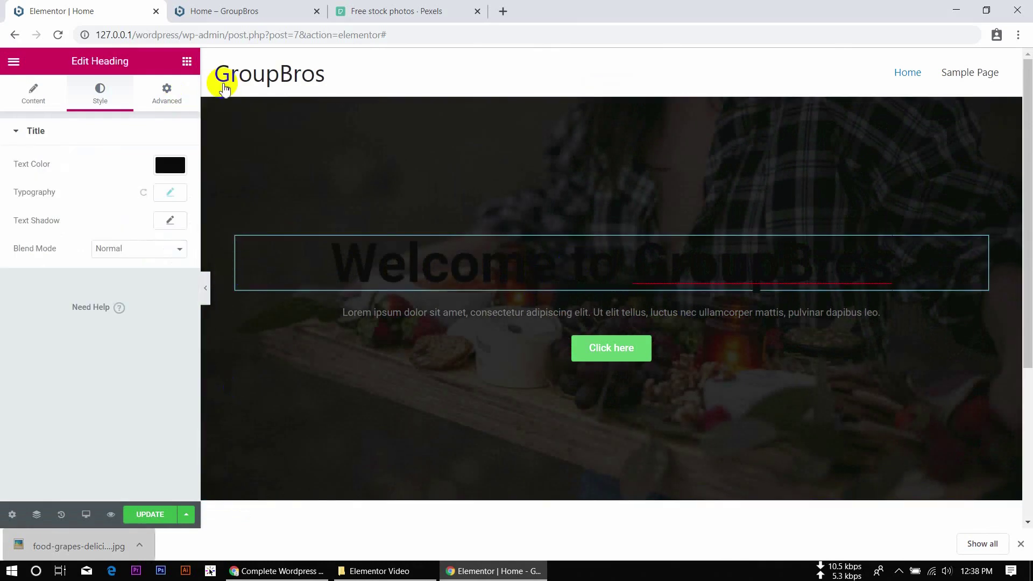
click(164, 170)
drag(70, 252, 11, 137)
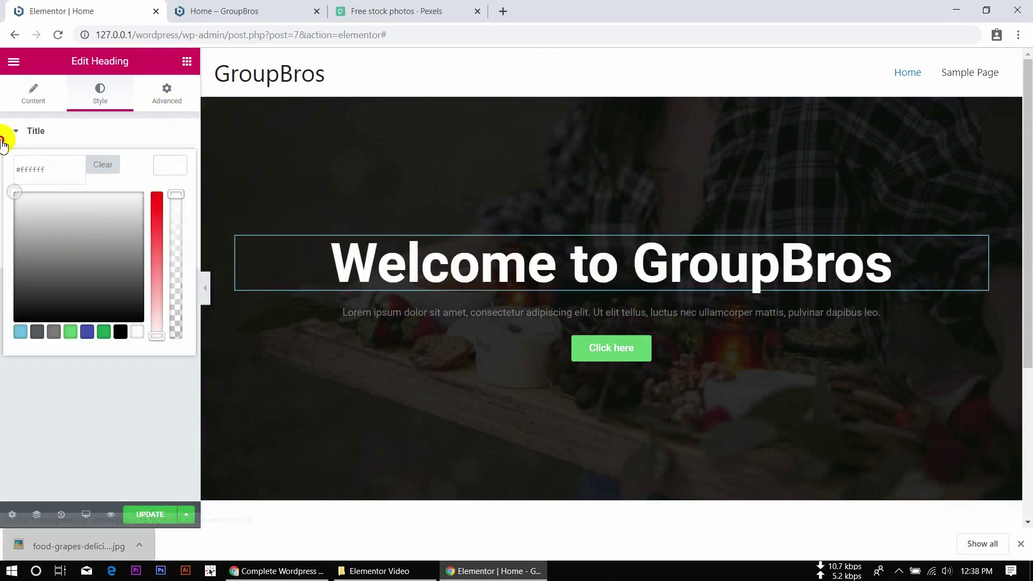
click(11, 136)
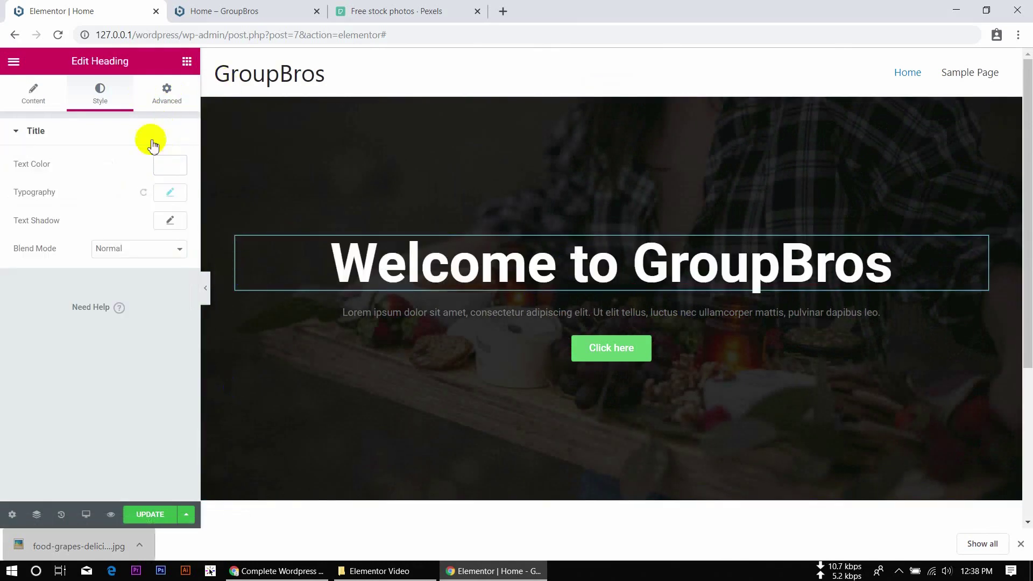
- Set the text color of the Lorem ipsum paragraph to white and preview the page at full width
click(480, 314)
click(172, 194)
drag(56, 276, 9, 196)
click(9, 196)
click(206, 288)
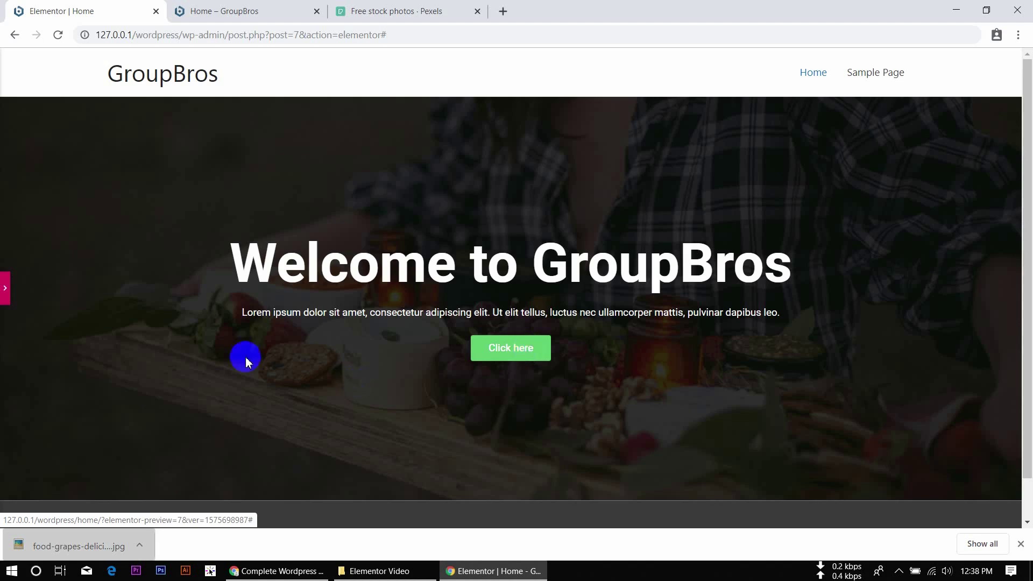
click(3, 284)
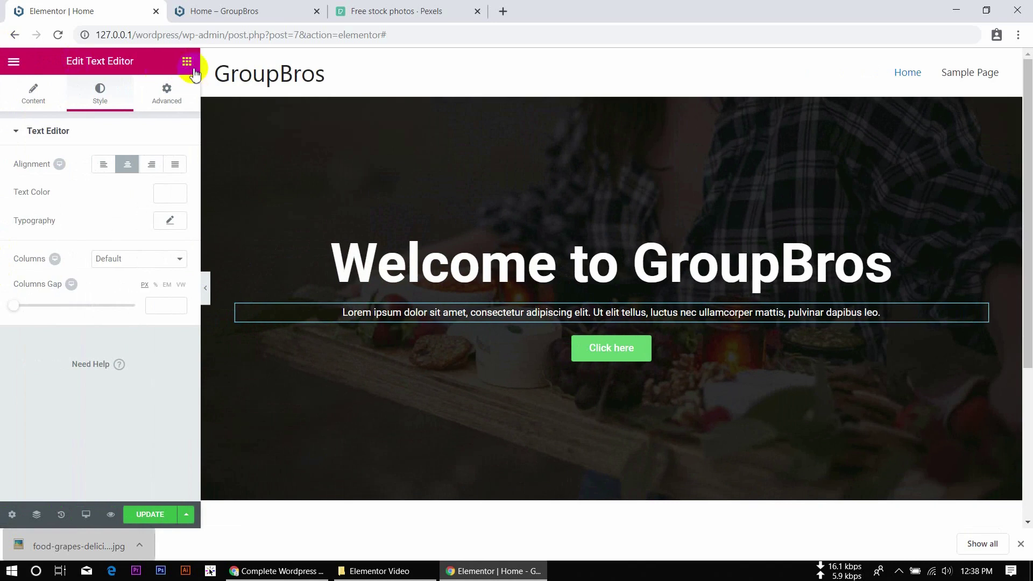
- Try narrowing the hero section's content by keeping Content Width on Boxed and setting its width to 707
click(161, 100)
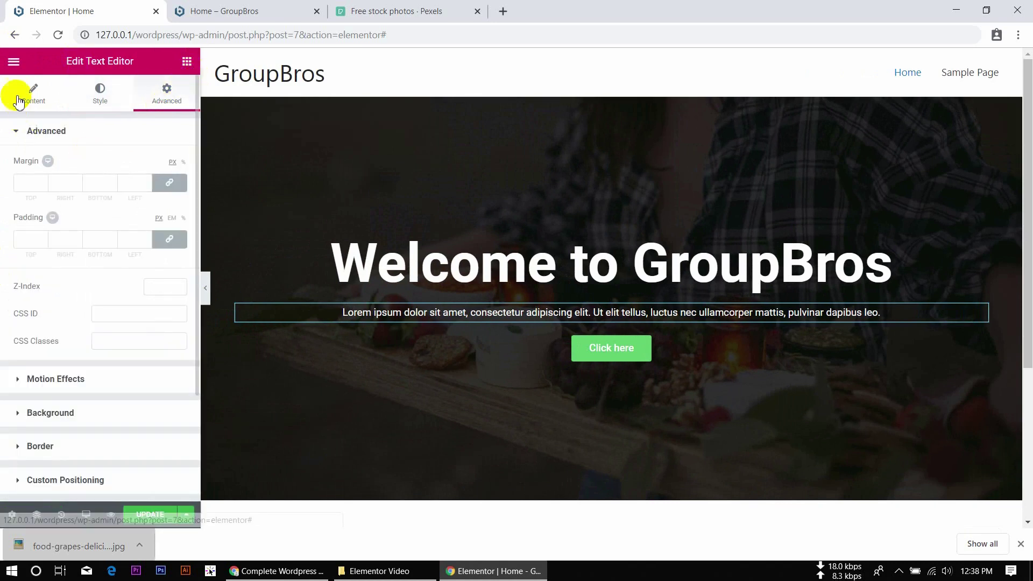
mouse_move(629, 115)
click(609, 97)
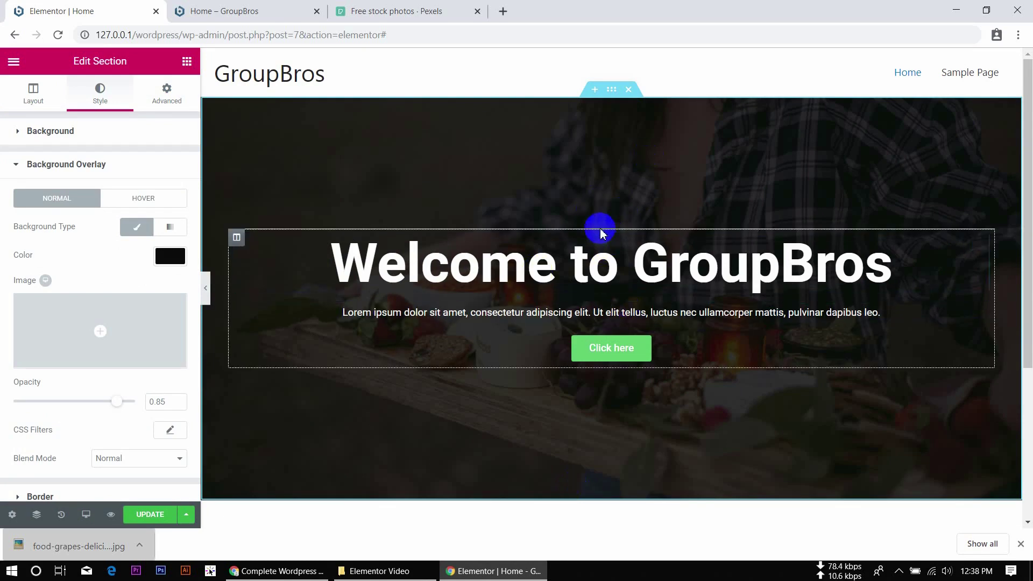
click(613, 90)
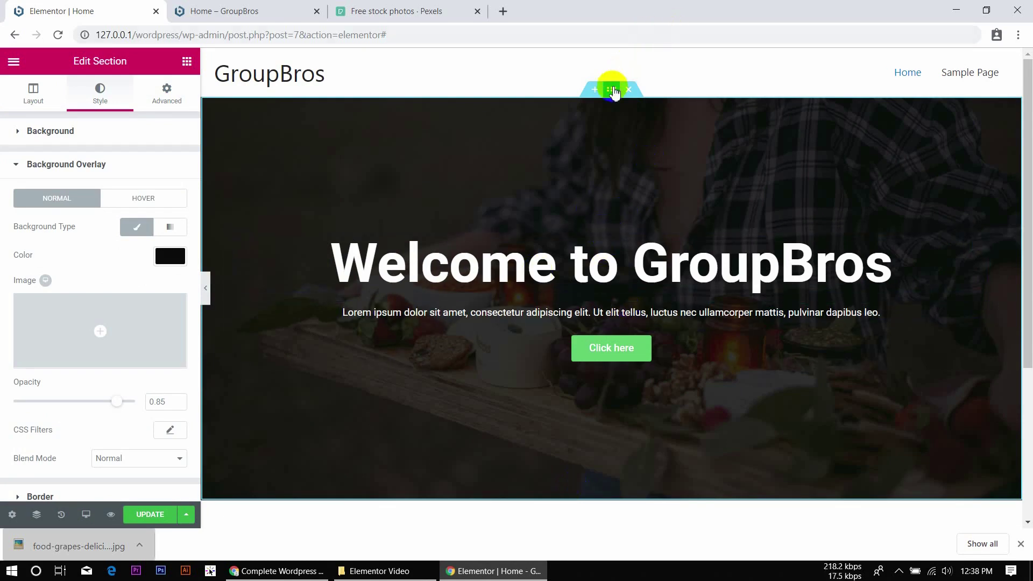
click(36, 102)
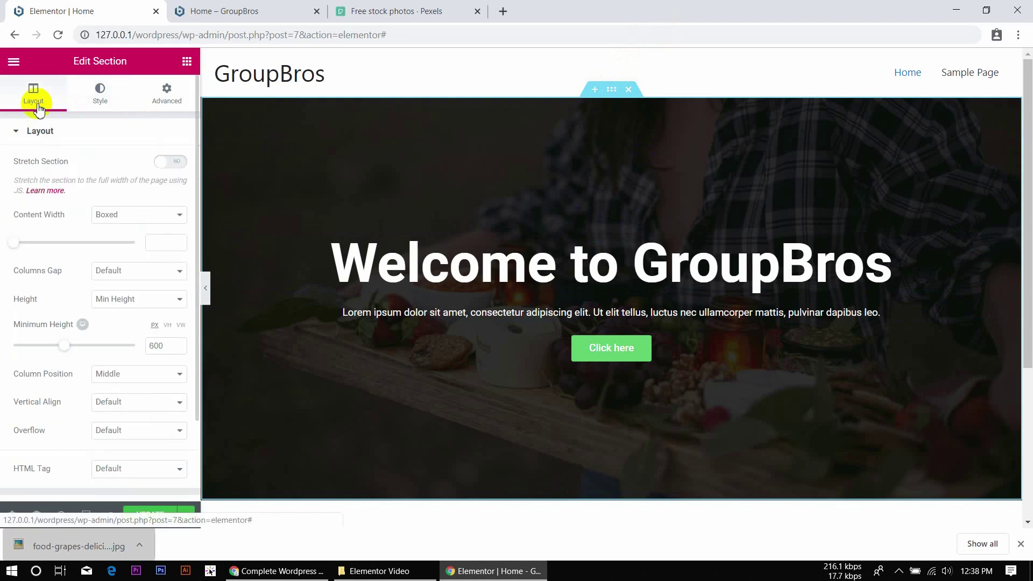
click(143, 215)
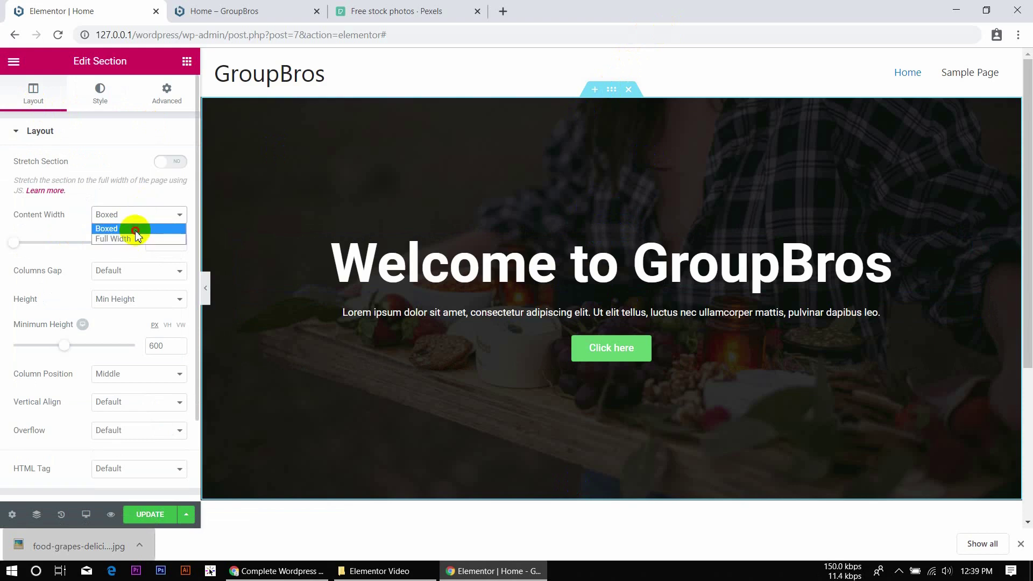
click(19, 245)
drag(19, 247, 68, 255)
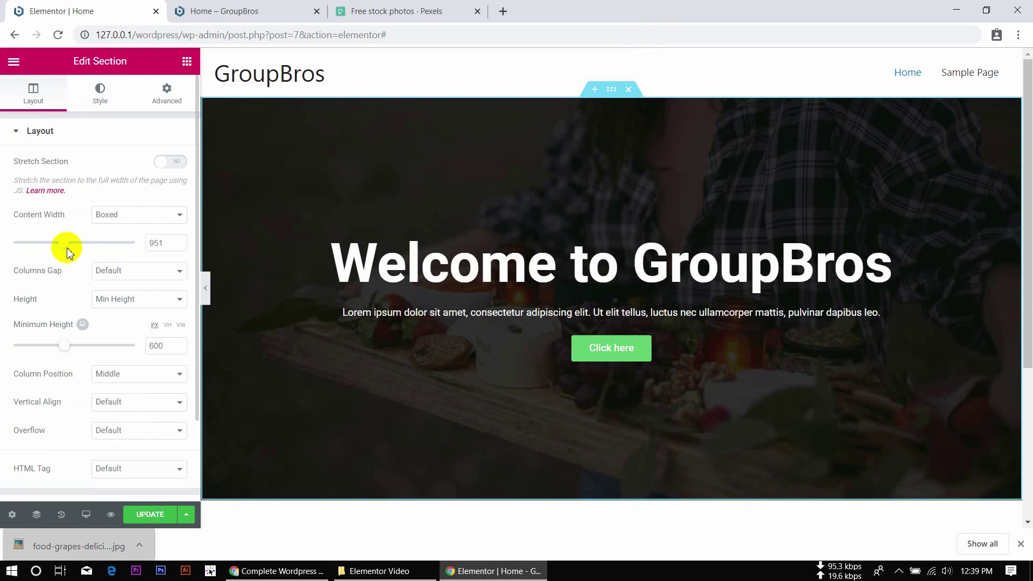
mouse_move(63, 247)
mouse_down()
mouse_move(74, 242)
mouse_move(37, 246)
mouse_up()
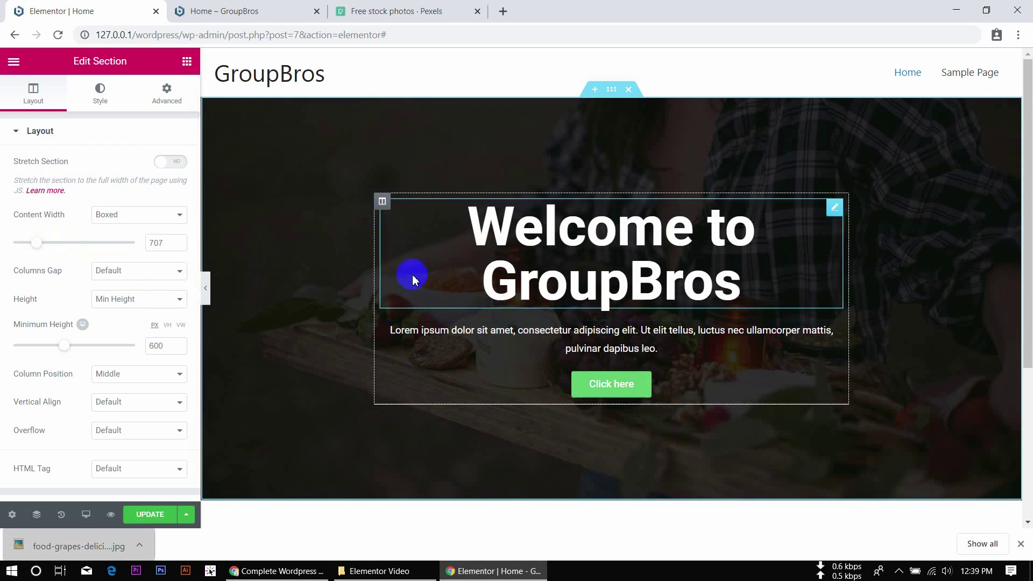
- Clear the section's boxed content width value to return to the default width
drag(168, 237, 131, 237)
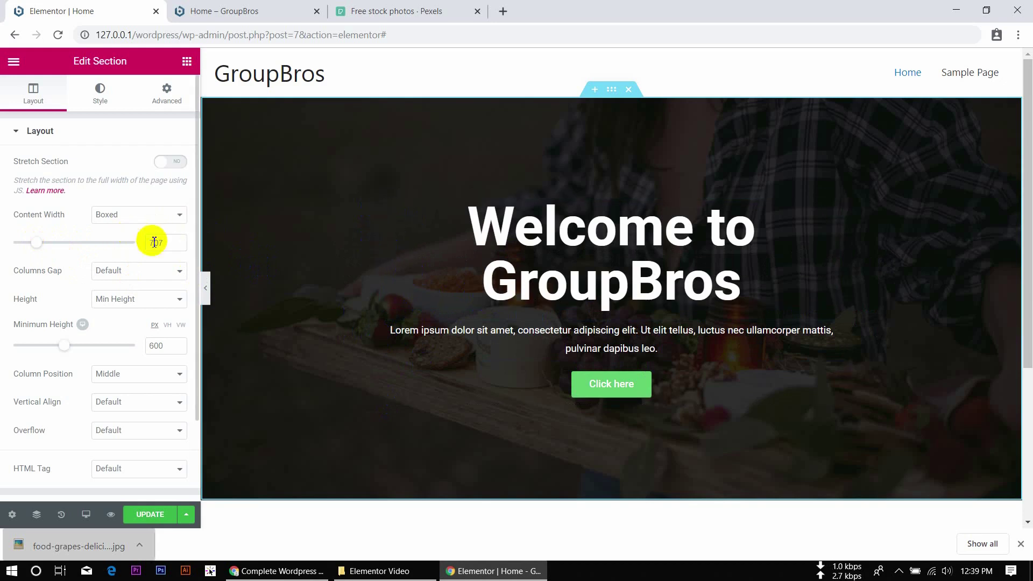
drag(162, 242, 114, 242)
key(BackSpace)
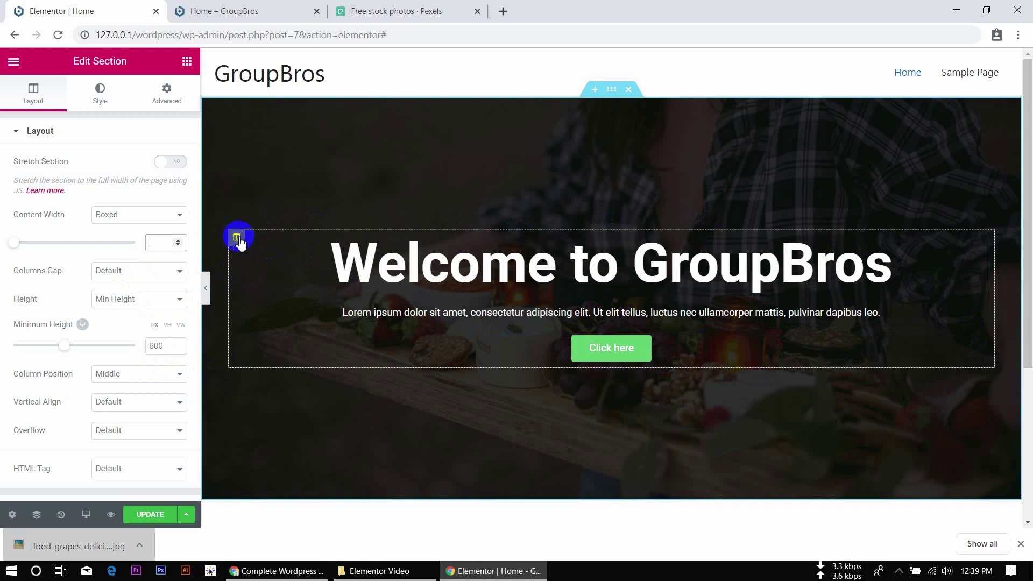
- Duplicate the hero section's column twice to make three side-by-side columns, and preview the page at full width
click(237, 237)
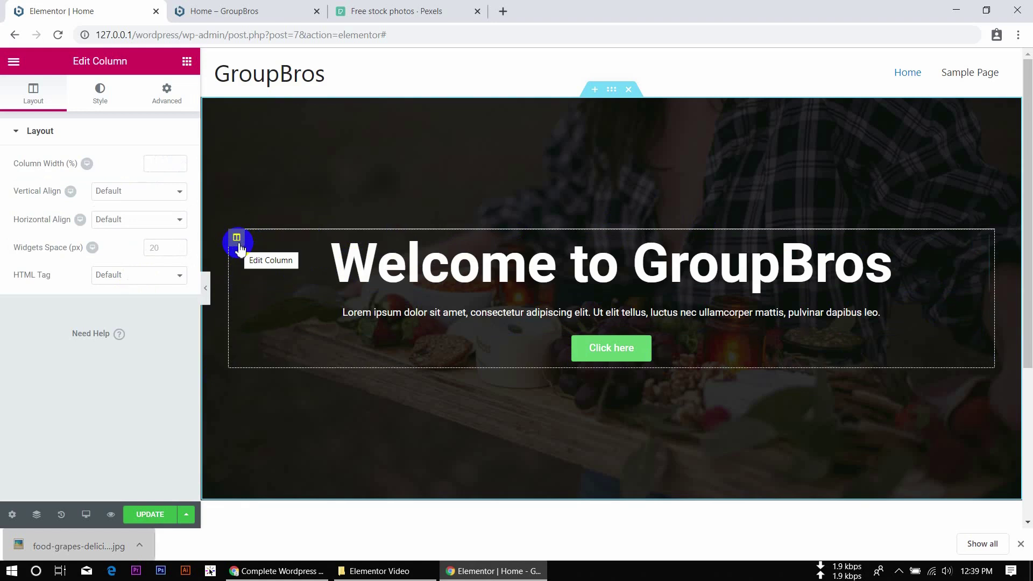
right_click(239, 245)
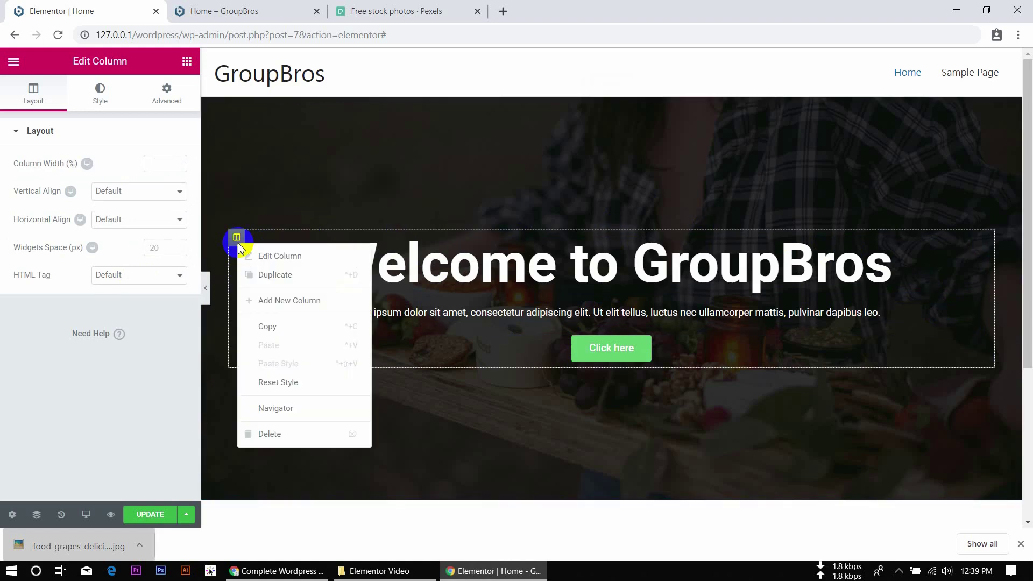
click(274, 274)
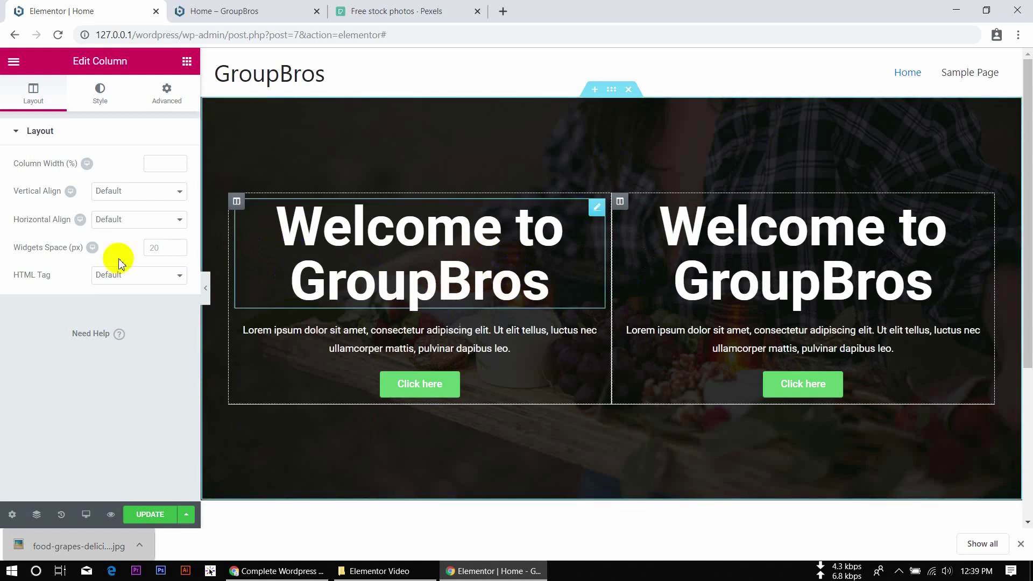
right_click(236, 202)
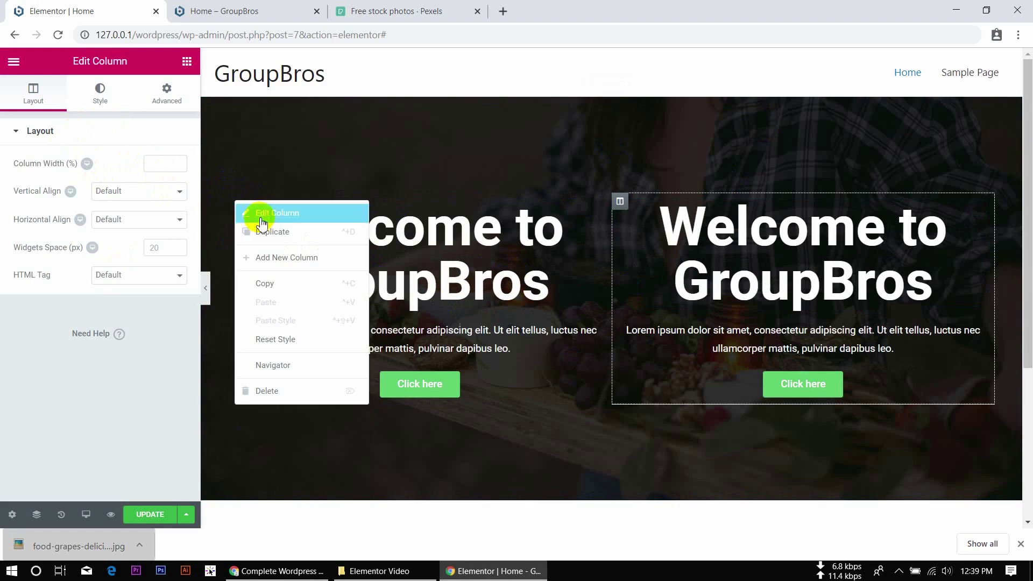
click(267, 230)
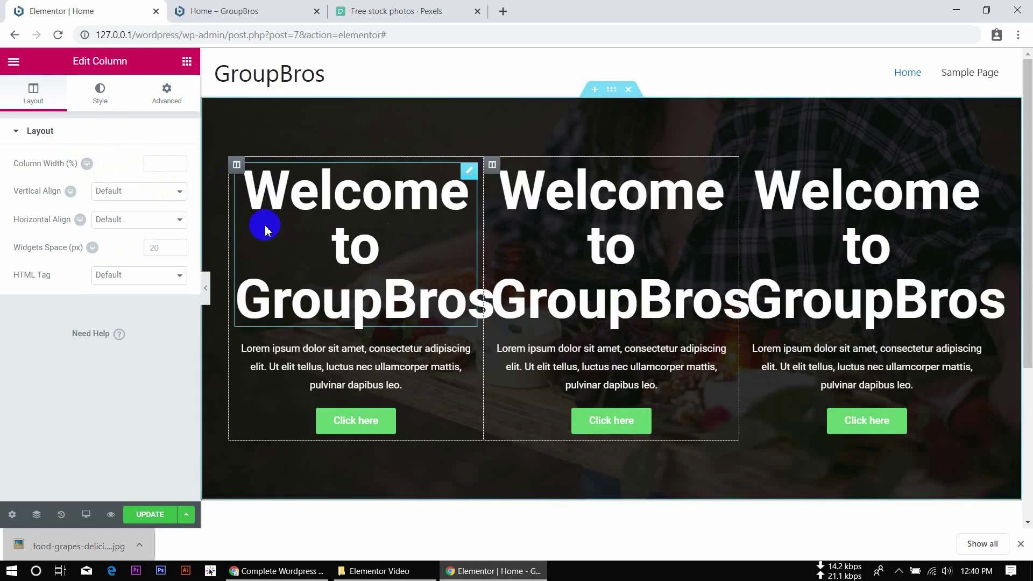
click(207, 286)
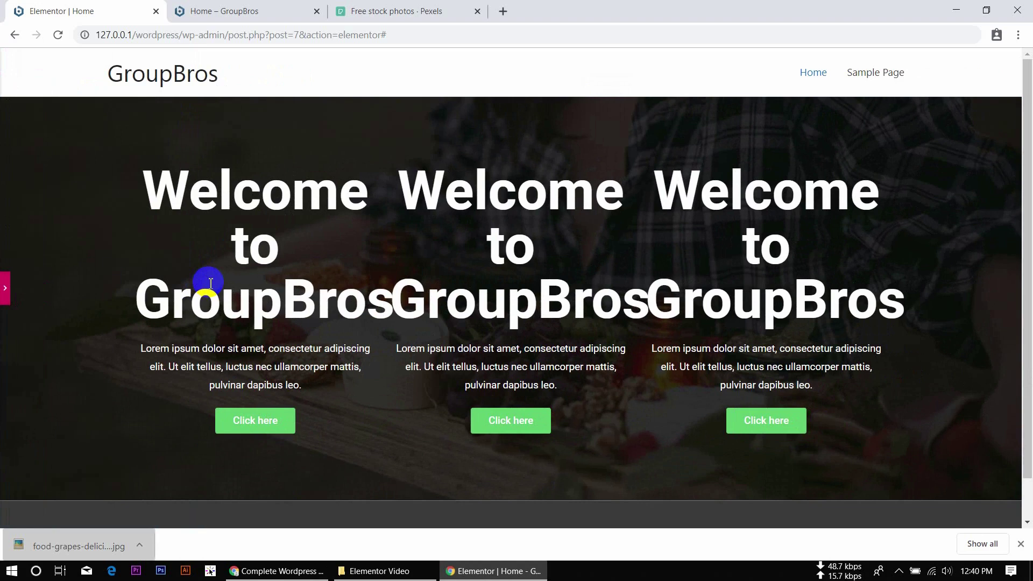
click(4, 302)
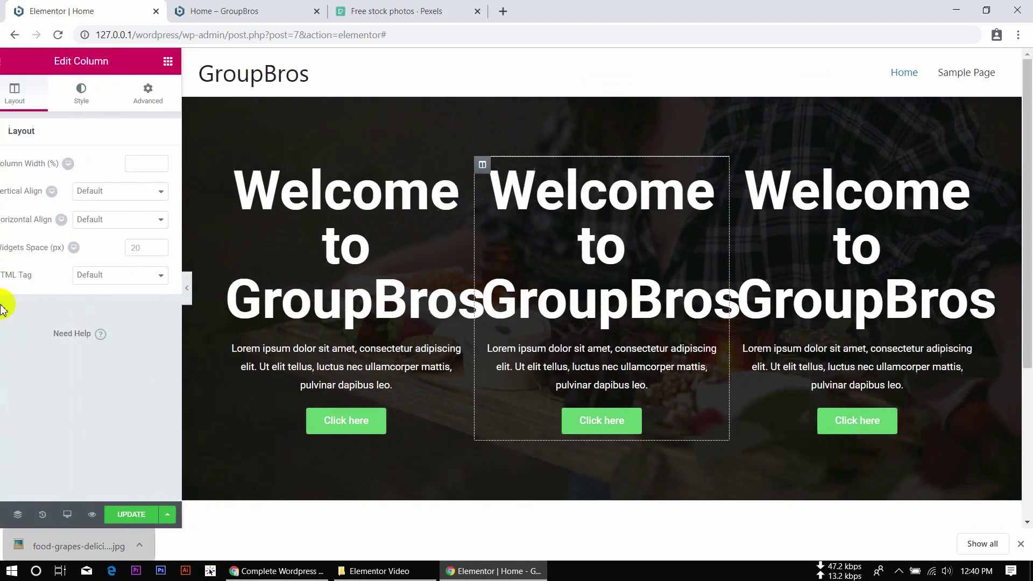
- Delete two of the hero section's three duplicate columns so that a single column remains
click(492, 165)
right_click(492, 165)
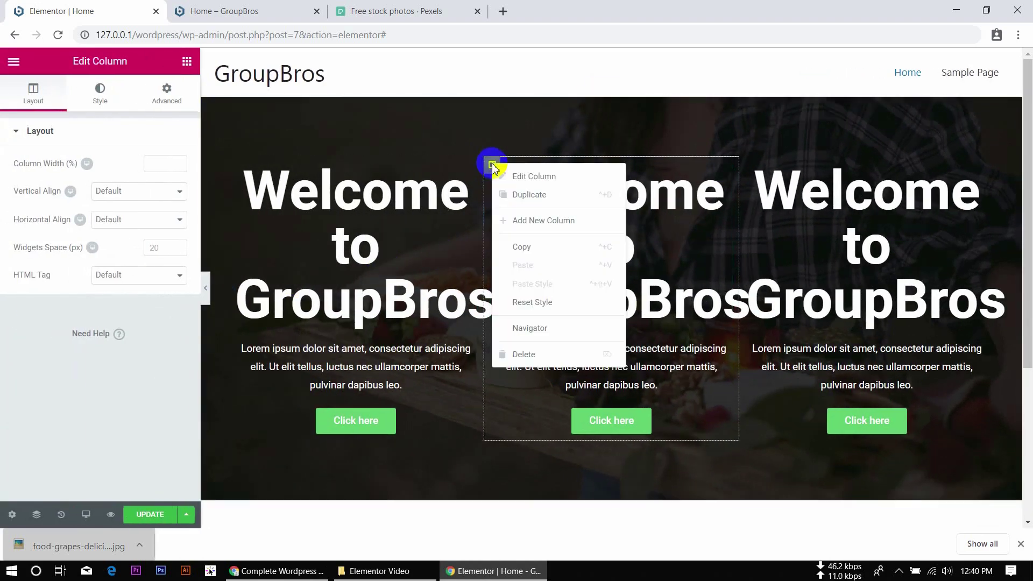
click(540, 355)
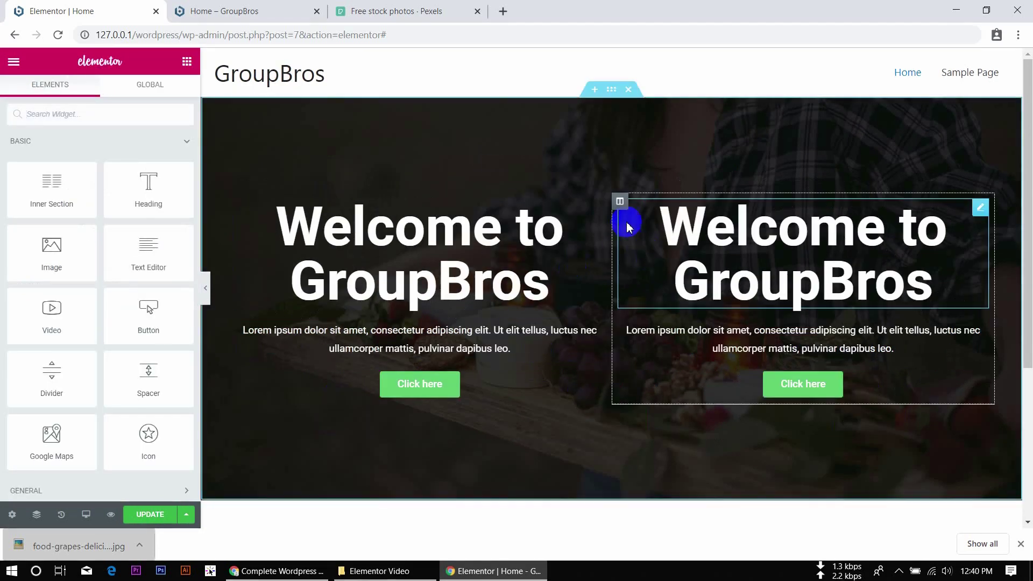
right_click(618, 207)
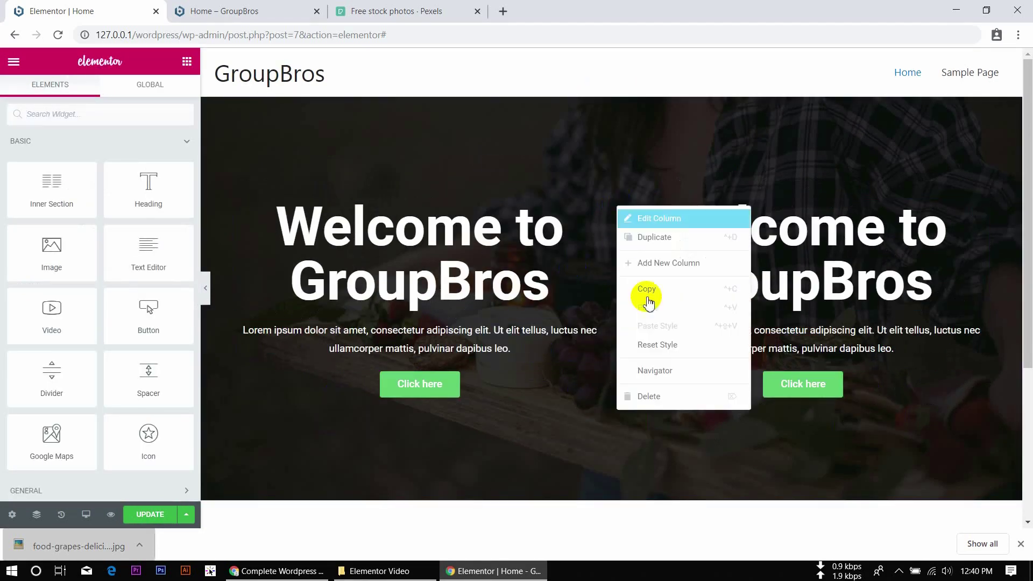
click(651, 396)
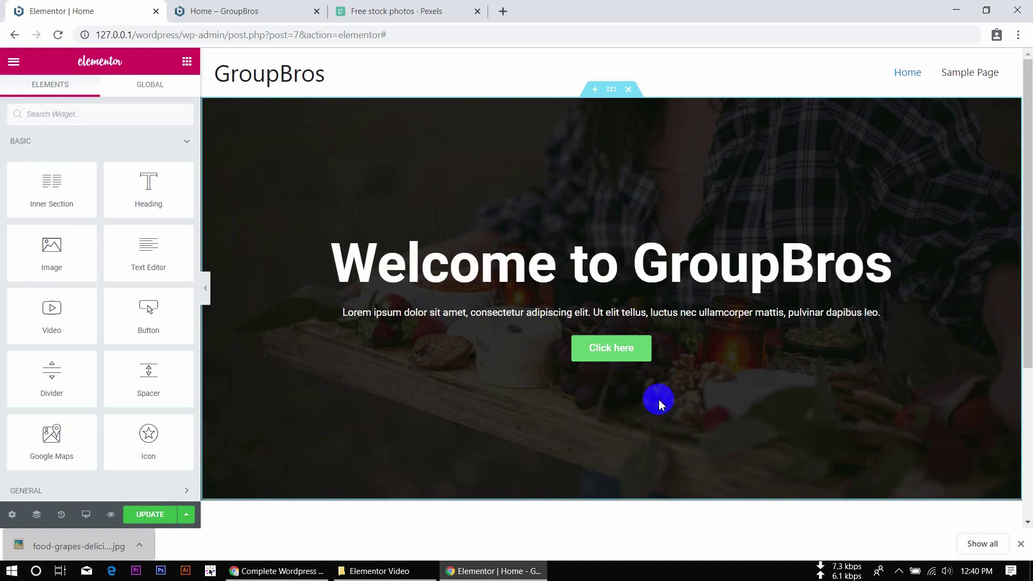
- Open the hero section's layout settings, close the browser's downloads bar, and reduce the section's minimum height to about 536 px
drag(171, 232, 376, 223)
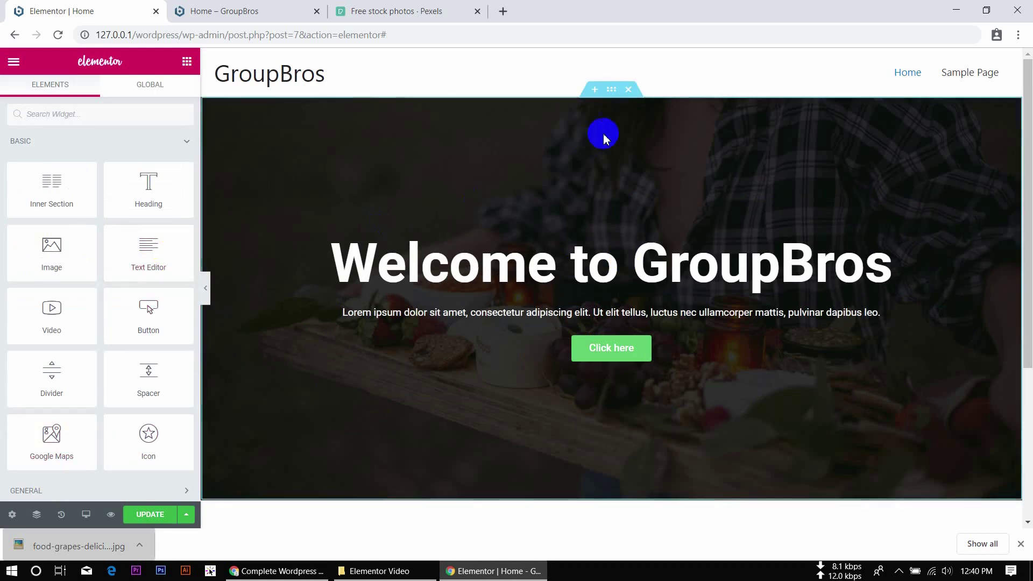
click(611, 90)
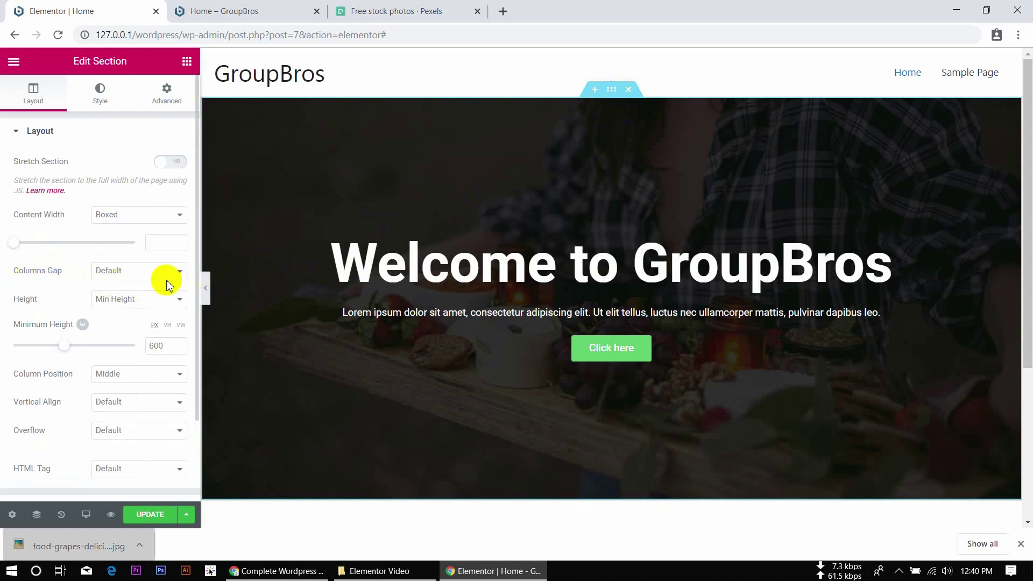
click(150, 300)
click(150, 299)
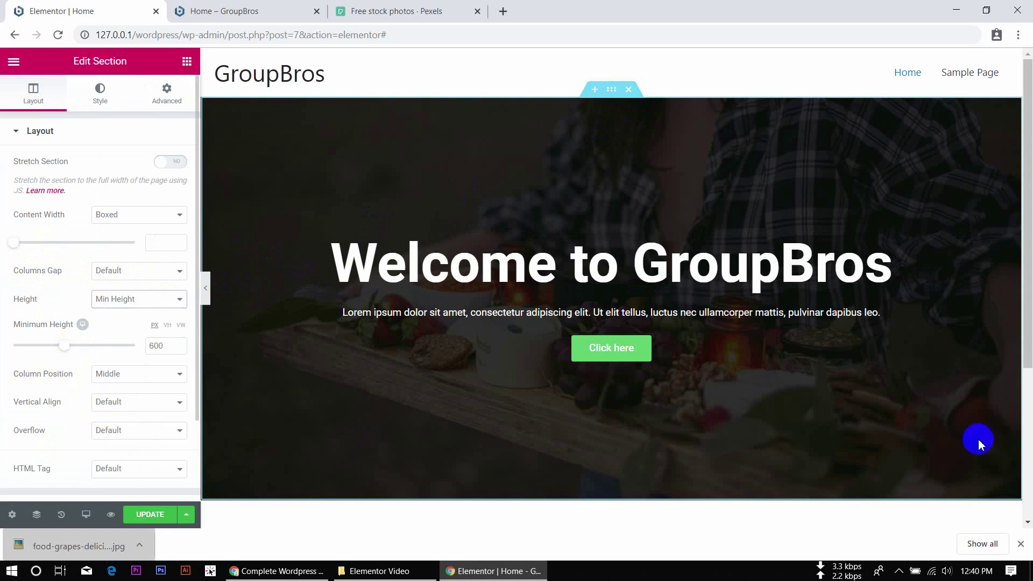
click(1022, 547)
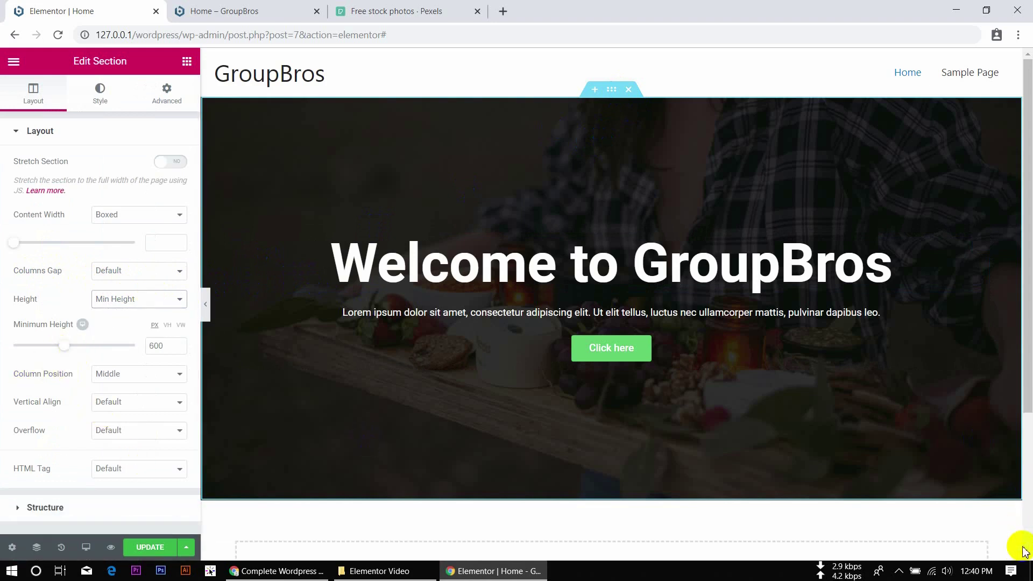
mouse_move(62, 345)
mouse_down()
mouse_move(92, 345)
mouse_move(5, 347)
mouse_move(215, 339)
mouse_move(61, 351)
mouse_up()
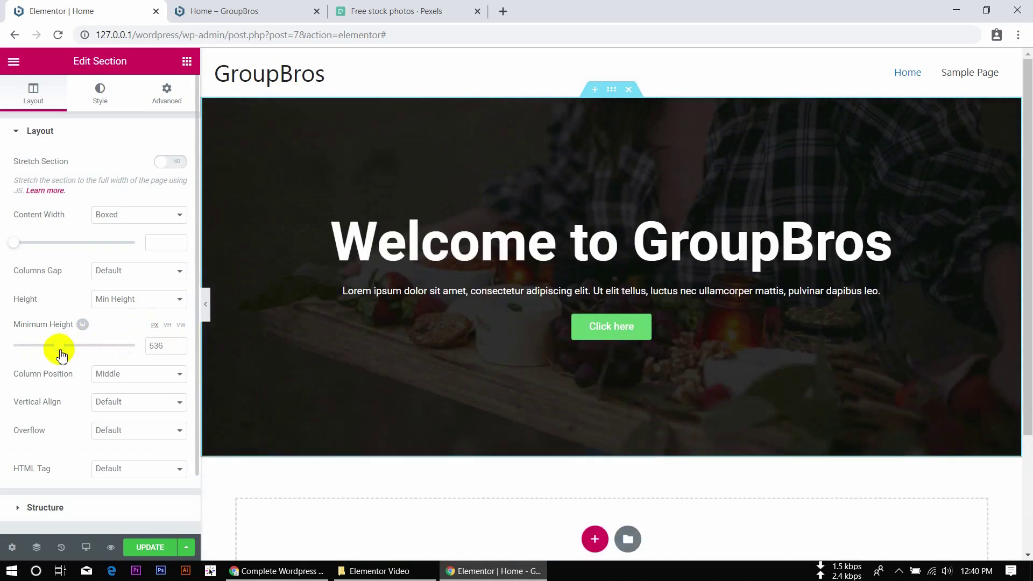
- Try the hero section's Height on Default and switch it to Fit To Screen
click(141, 303)
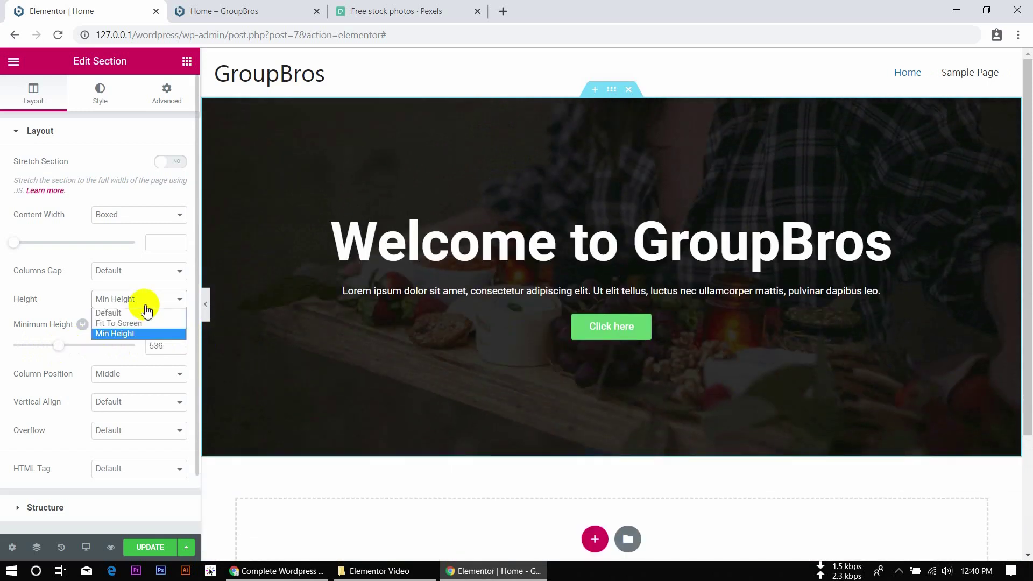
click(140, 316)
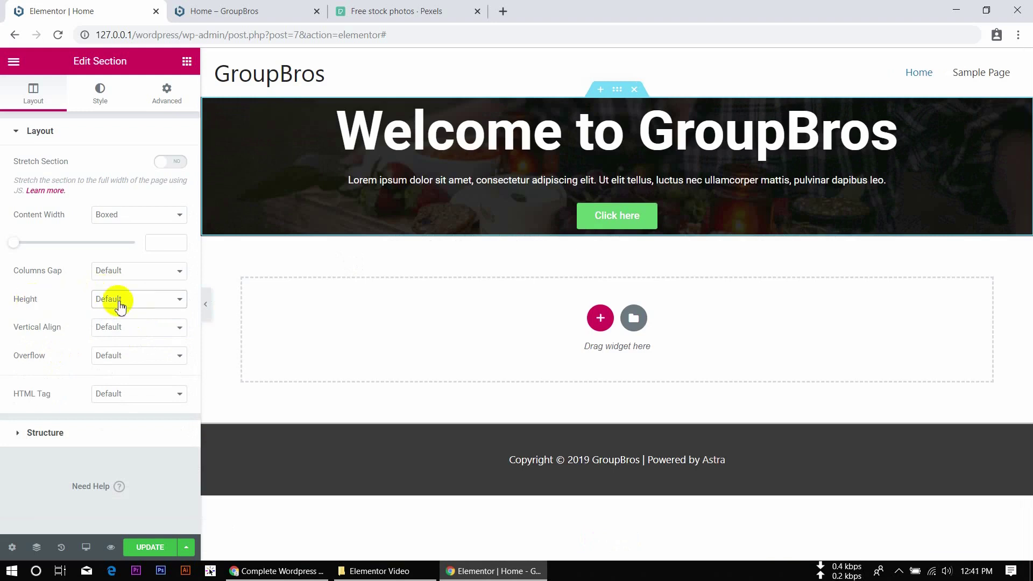
click(137, 300)
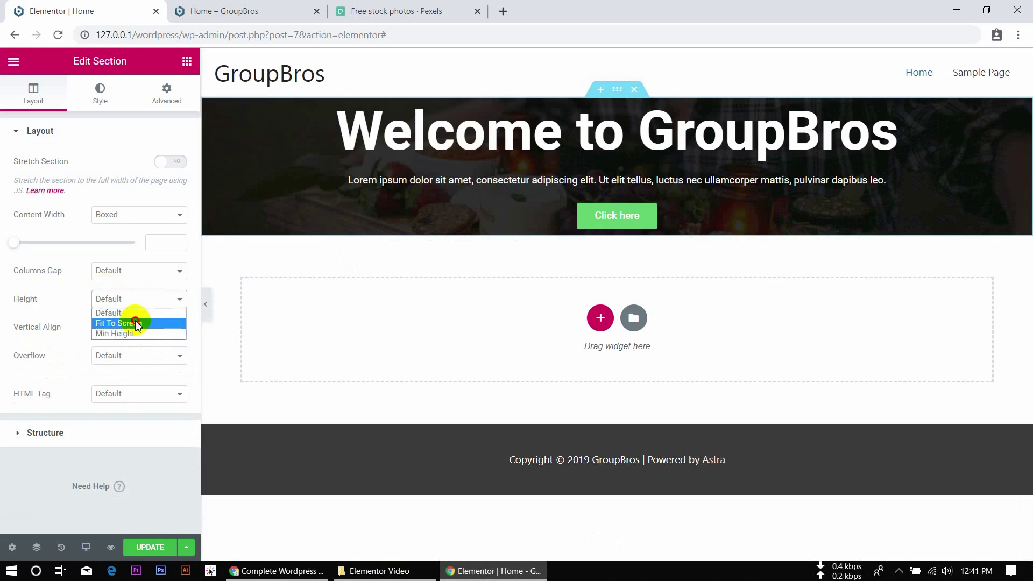
click(137, 323)
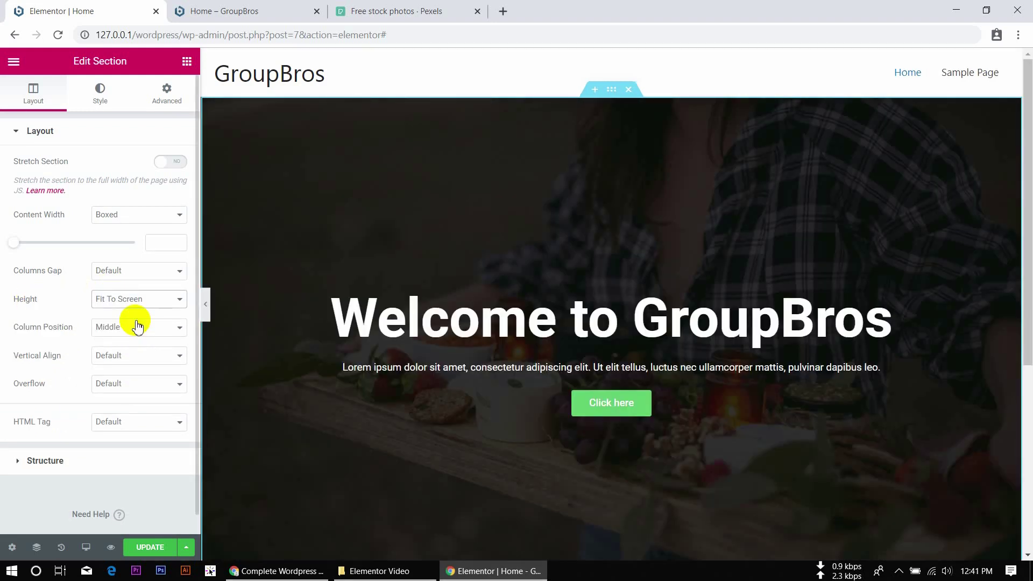
- Preview the fit-to-screen hero section at full page width and return to its layout settings
click(205, 304)
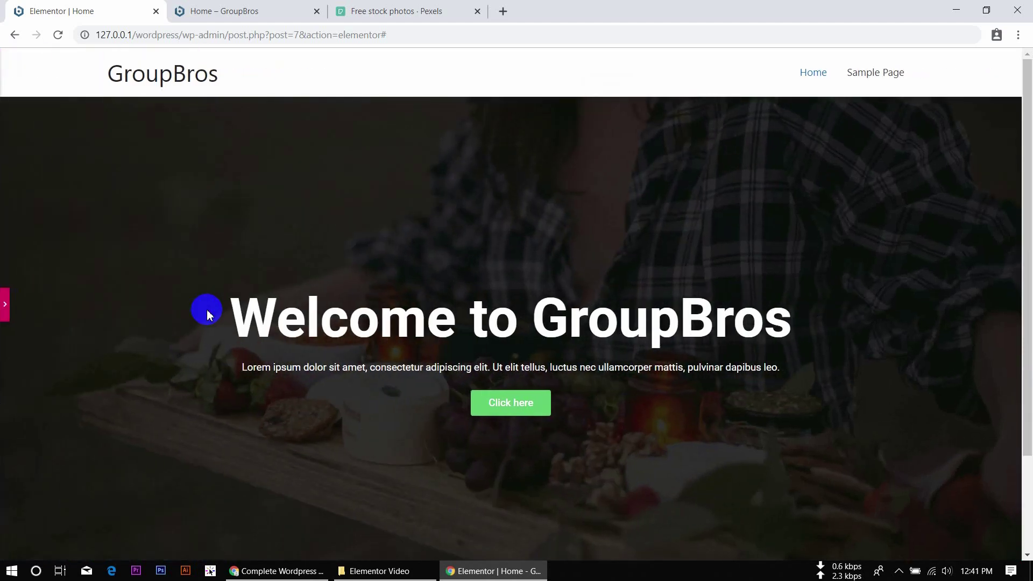
scroll(209, 315, down, 2)
scroll(209, 314, up, 2)
scroll(208, 314, down, 1)
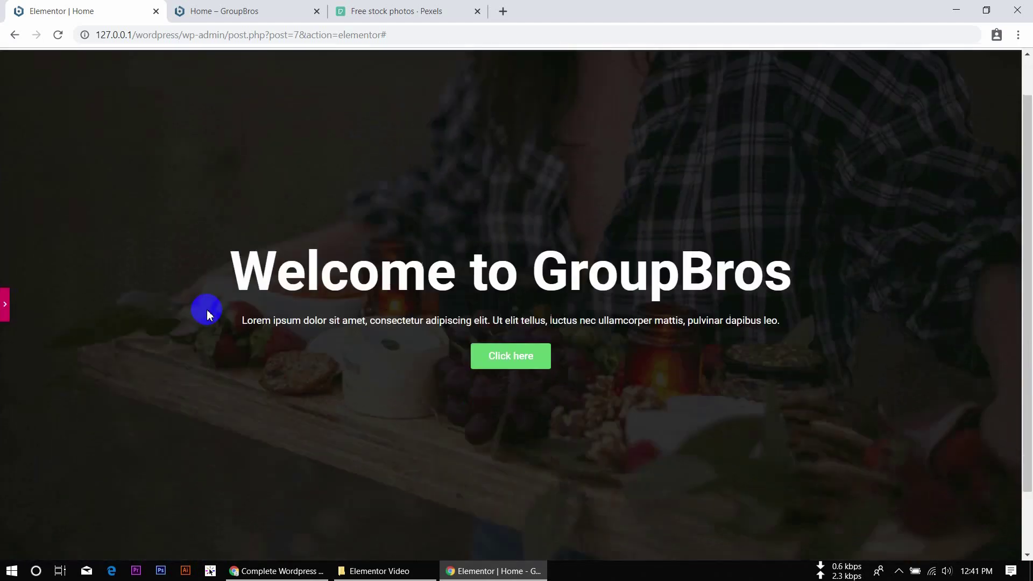
scroll(208, 315, up, 2)
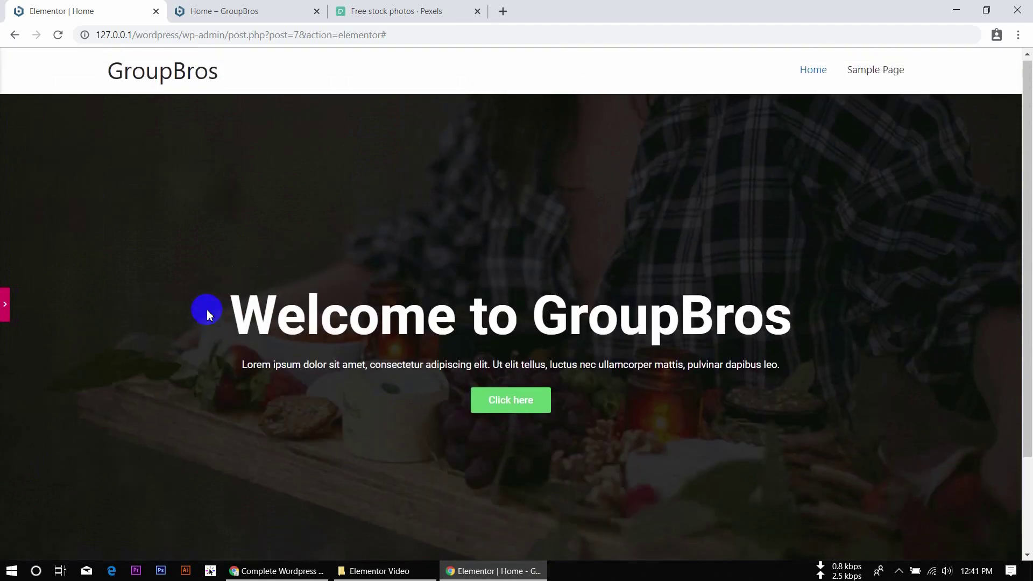
scroll(208, 311, down, 1)
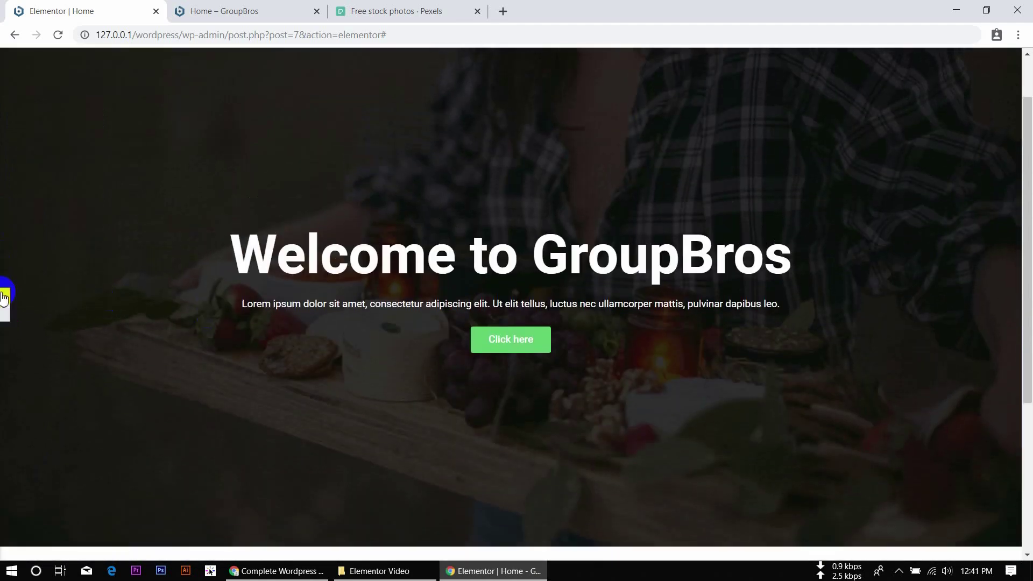
click(3, 298)
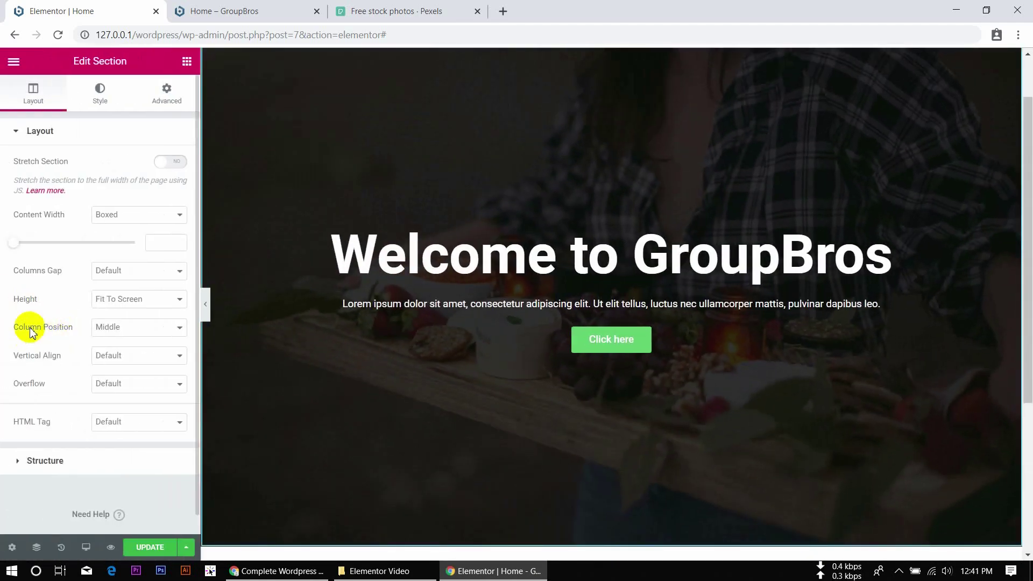
- Try the Top column position for the hero section's content and set it back to Middle
click(121, 330)
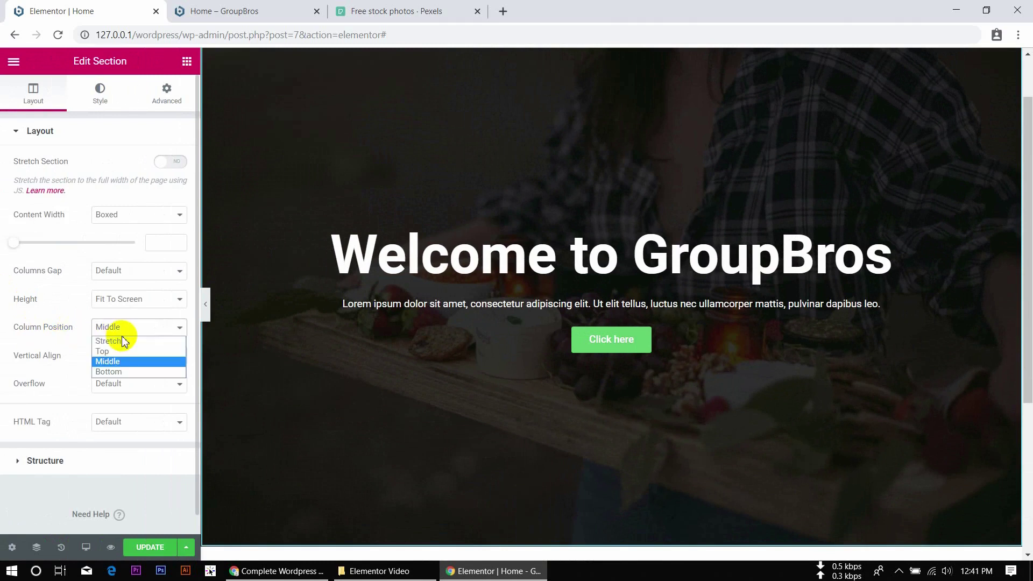
click(125, 351)
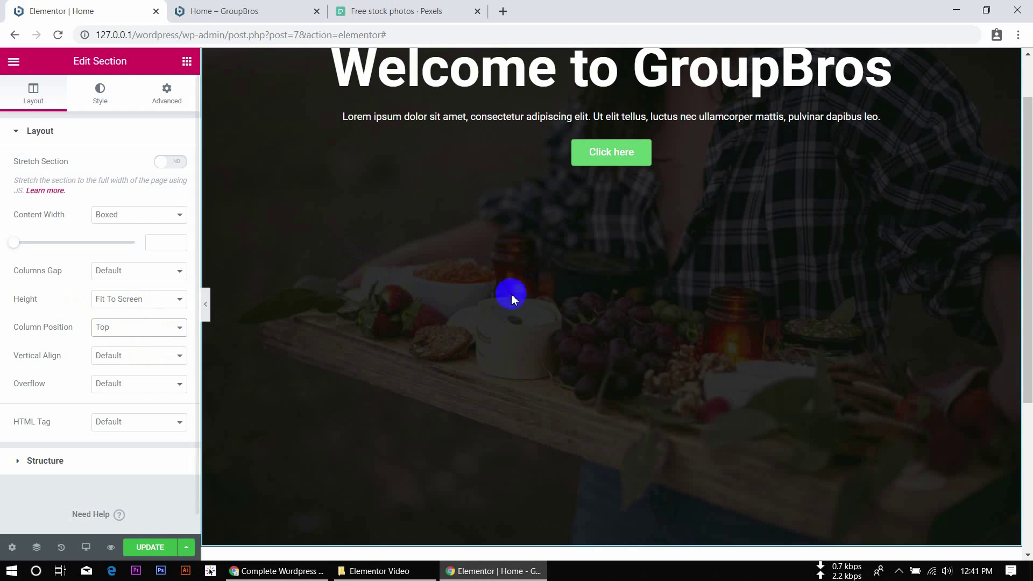
scroll(512, 295, up, 2)
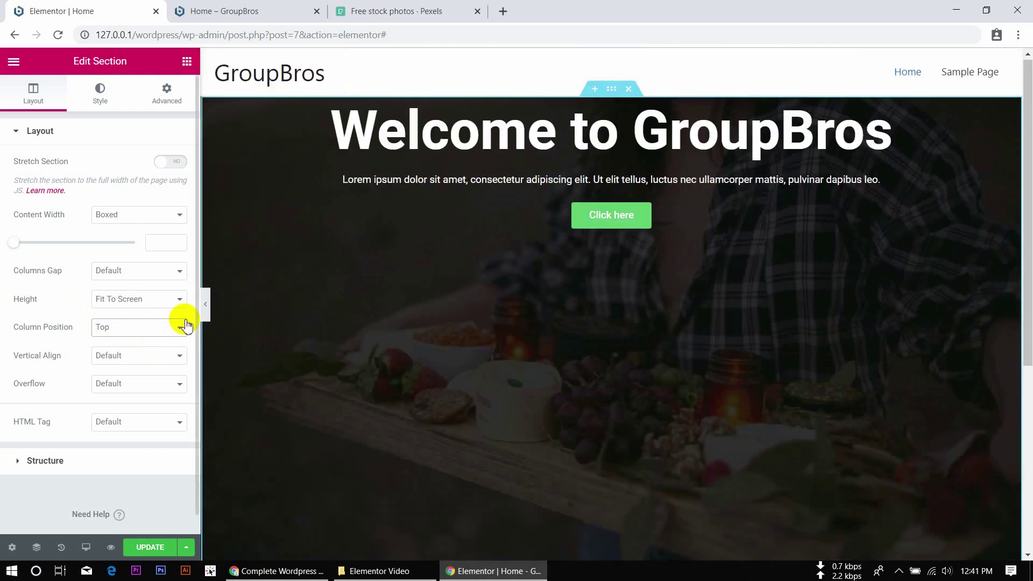
click(161, 330)
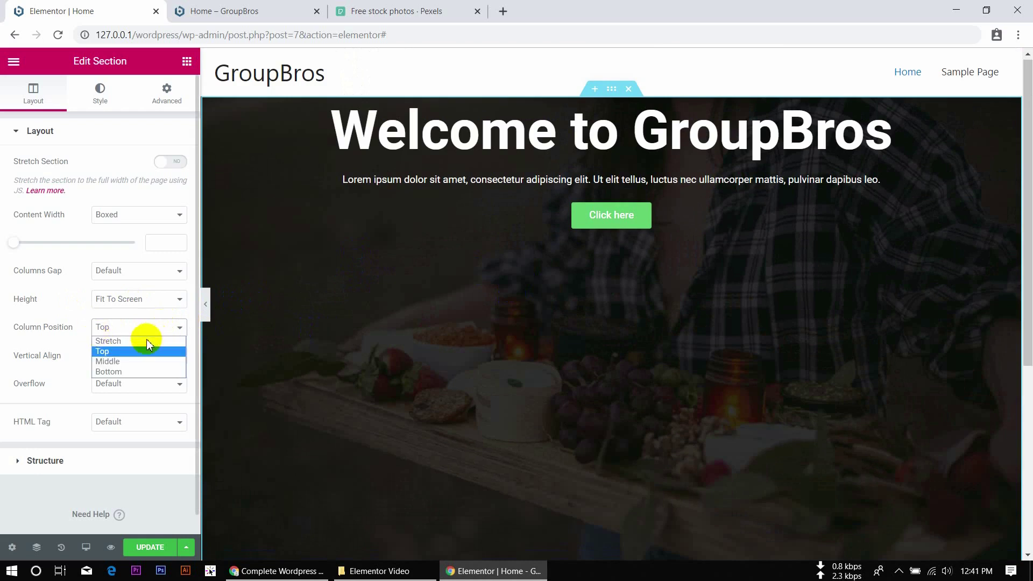
click(143, 365)
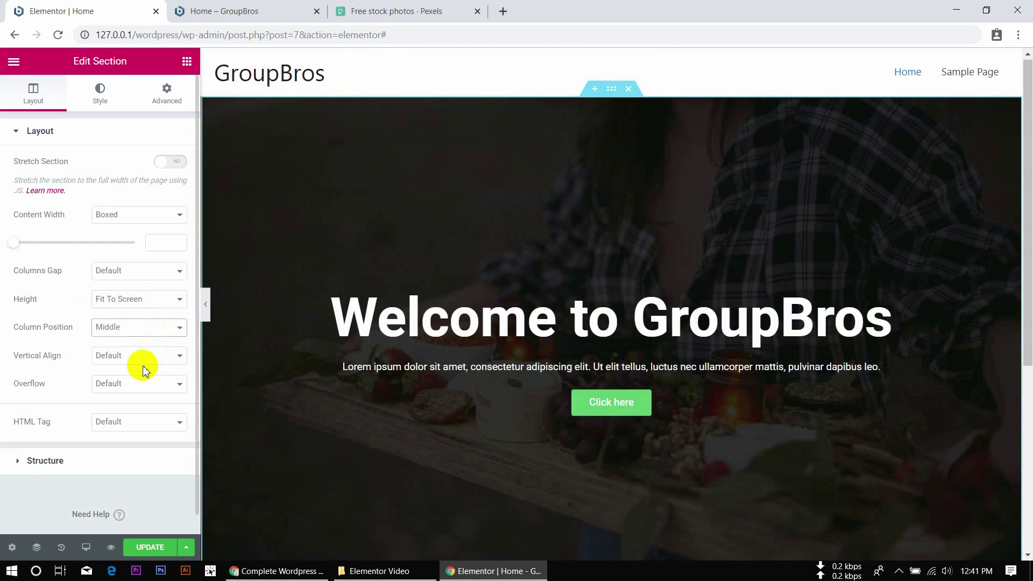
- Try the Bottom column position, check the content at the section's lower edge, and return the position to Middle
click(180, 325)
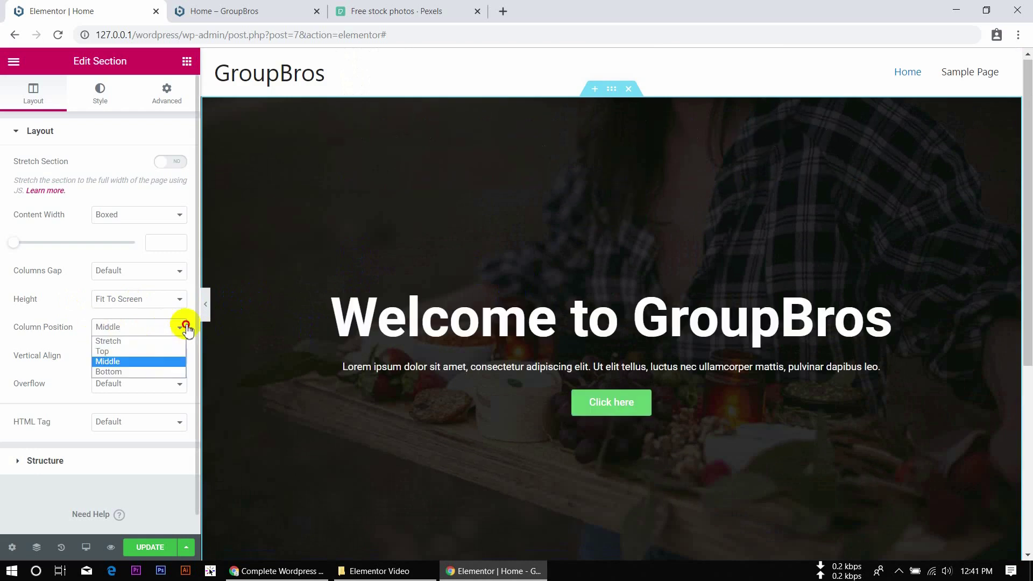
click(136, 372)
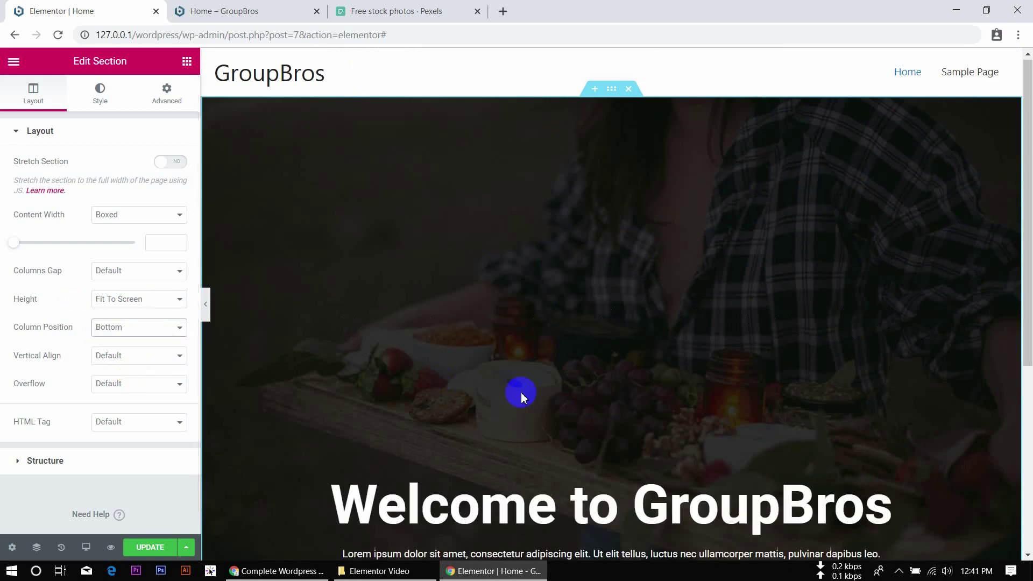
scroll(521, 396, down, 4)
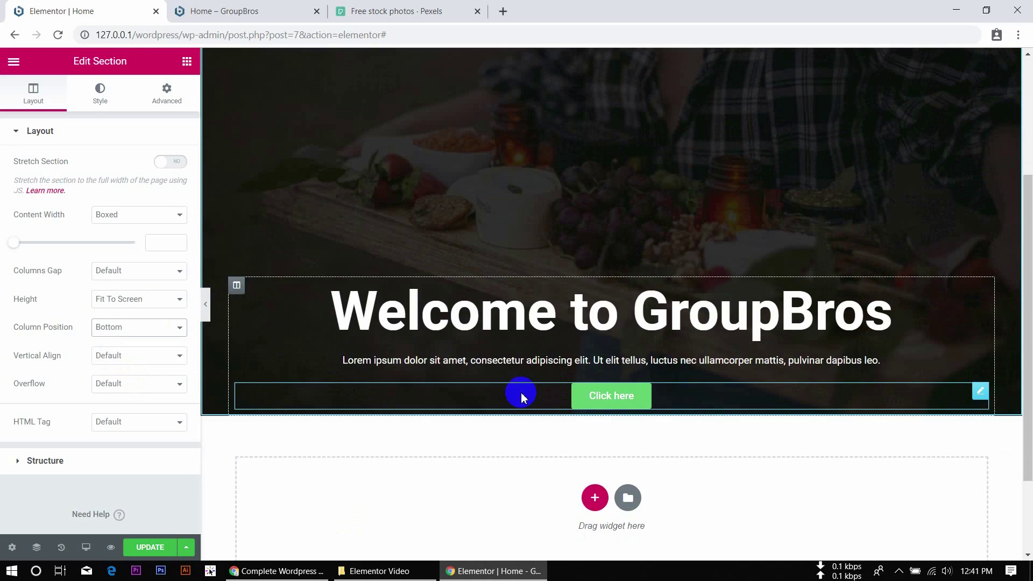
click(138, 330)
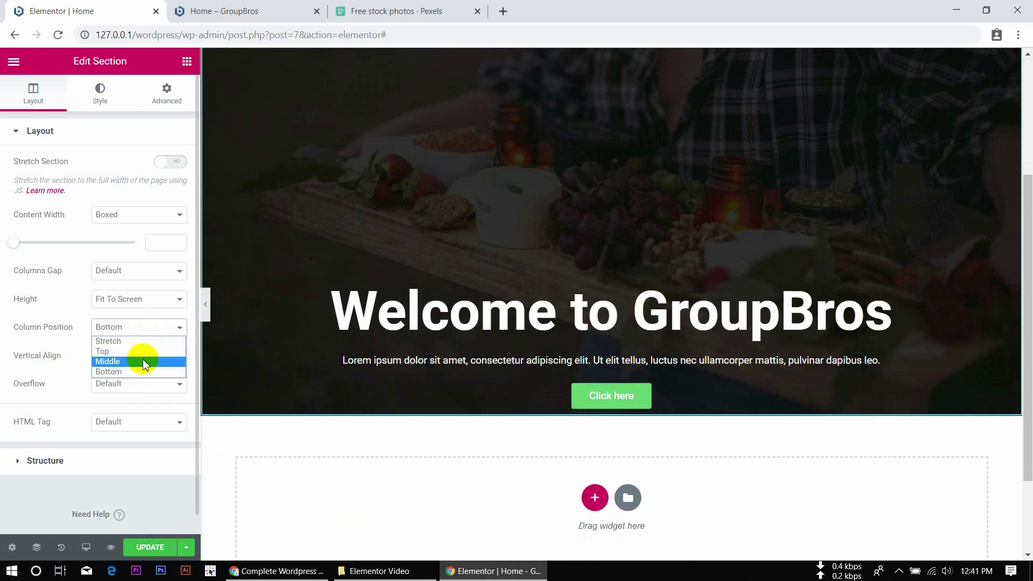
click(142, 361)
scroll(435, 334, up, 3)
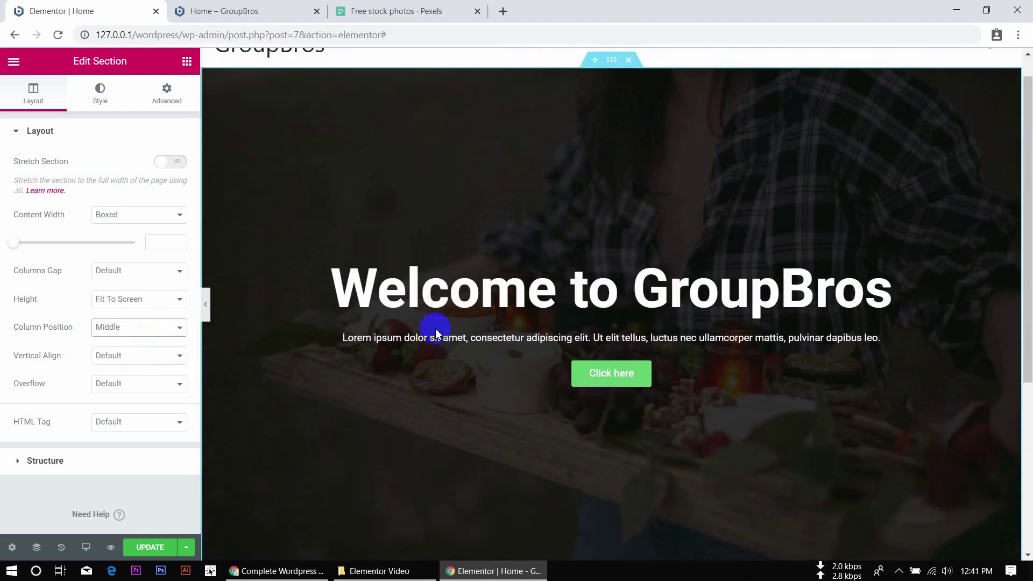
- Switch the hero section's Height back to Min Height and adjust the minimum height to about 534 px
click(138, 296)
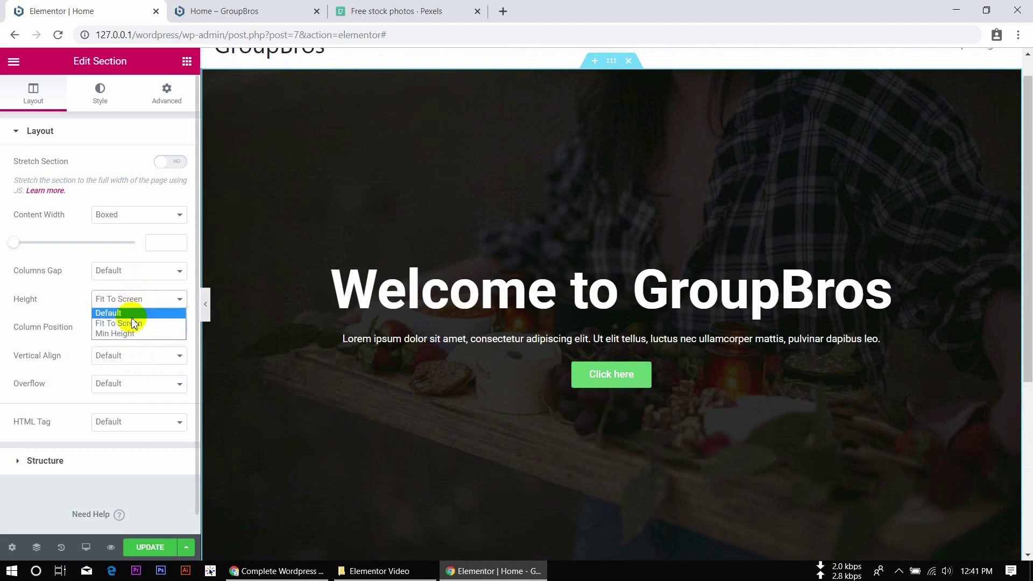
click(126, 334)
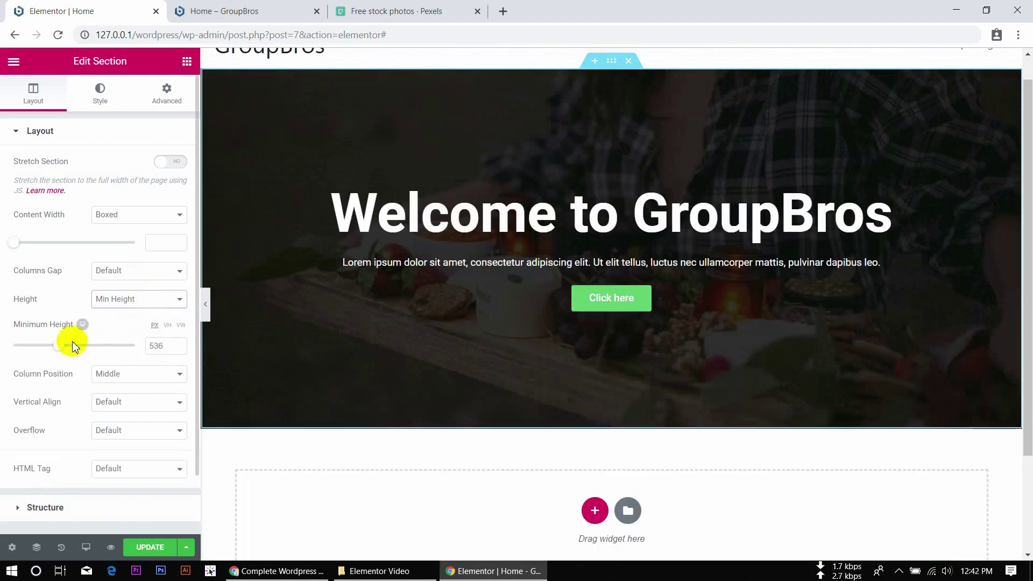
drag(50, 346, 40, 350)
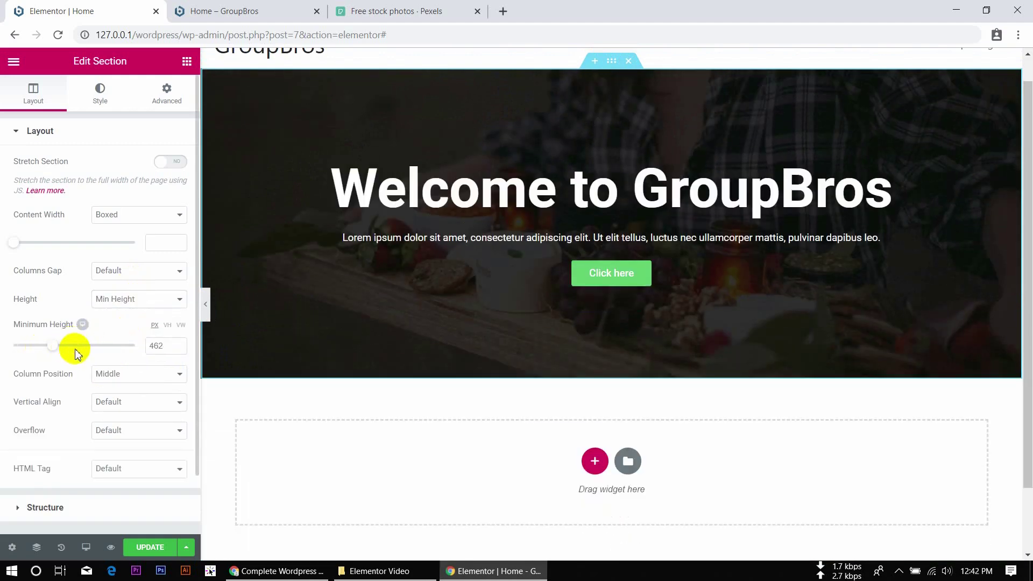
drag(58, 350, 80, 347)
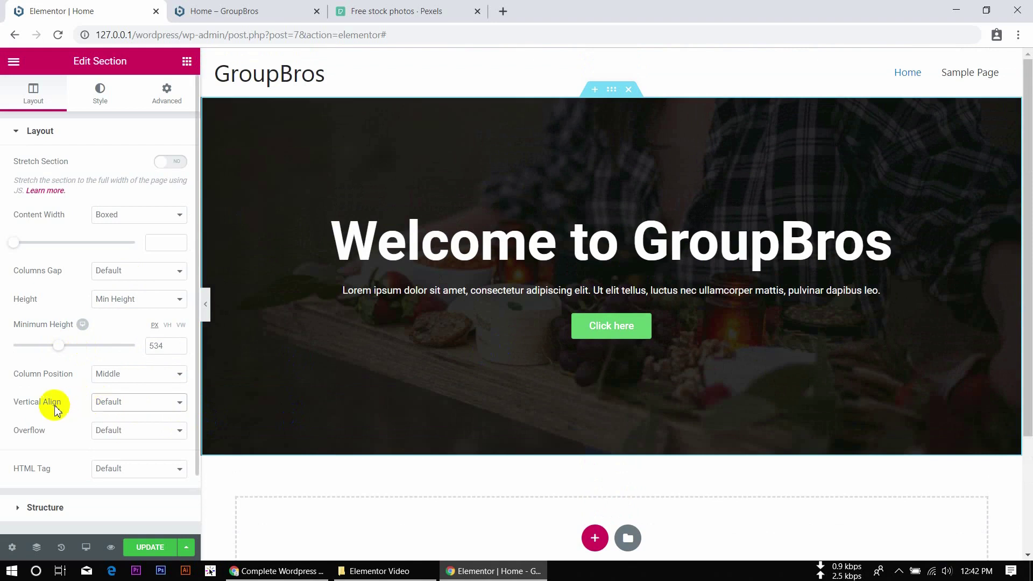
- Try the section's Vertical Align on Bottom and Space Between, and return it to Default
click(134, 402)
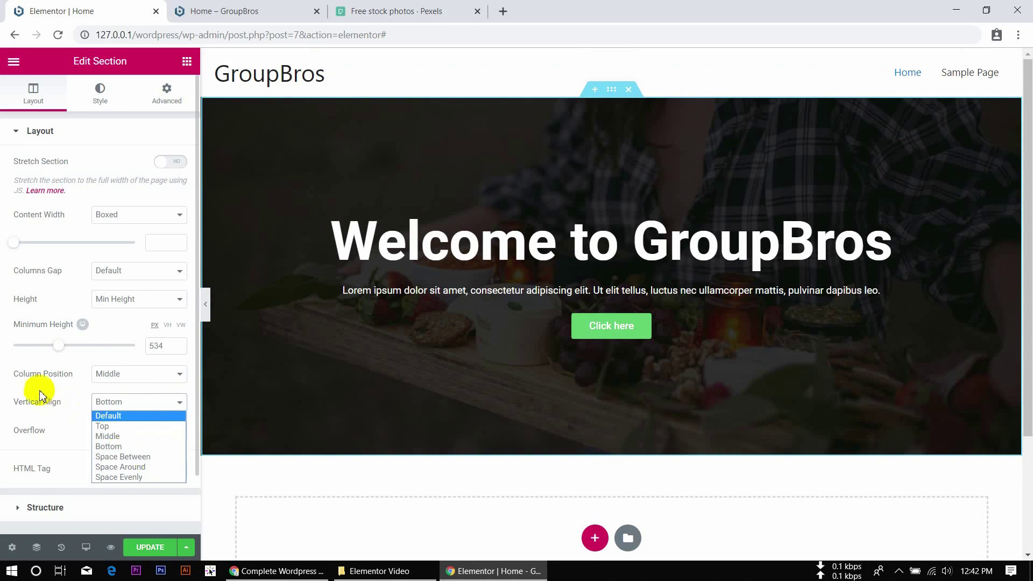
click(147, 456)
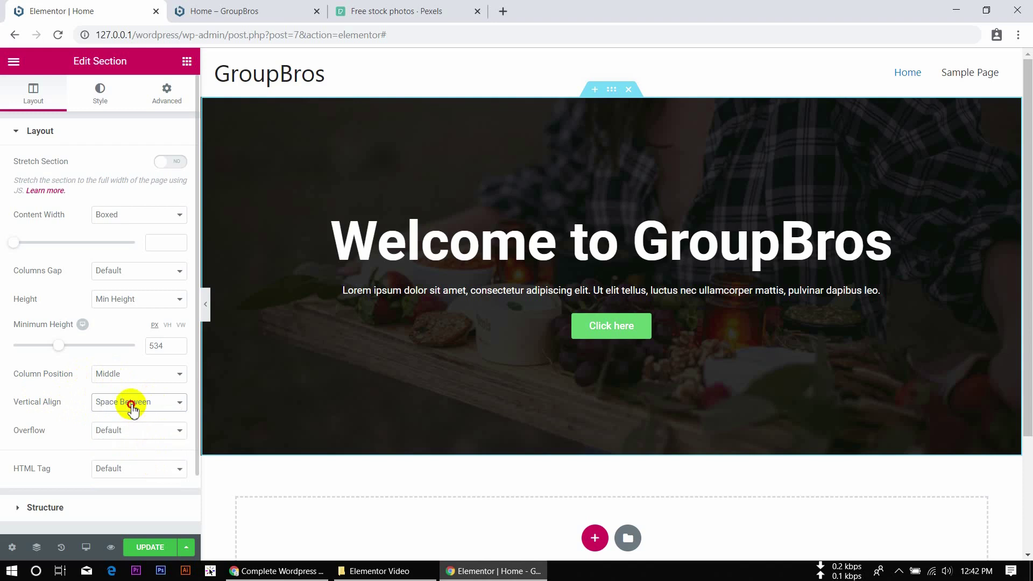
click(131, 405)
click(126, 417)
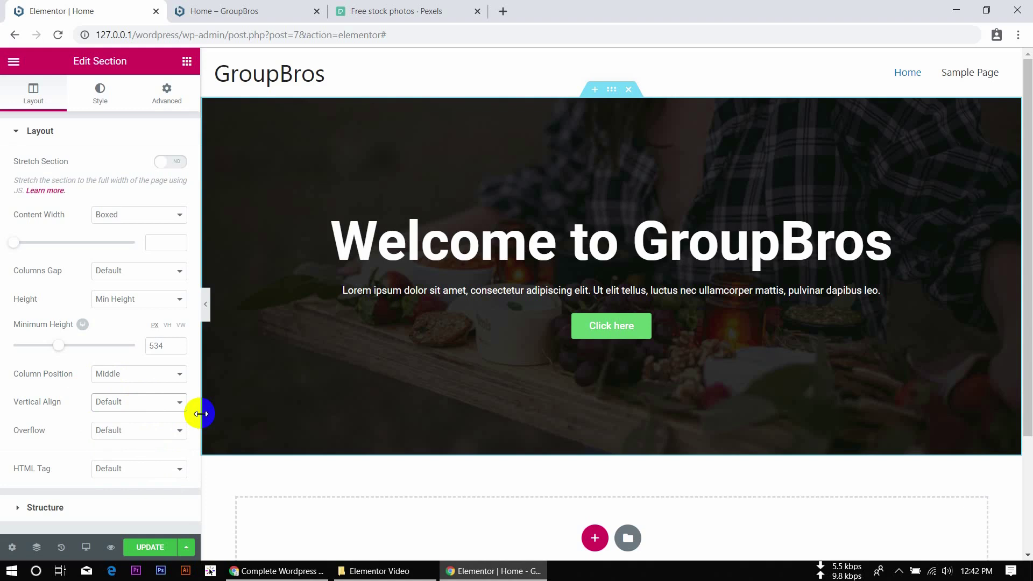
- Examine the hero section's Overflow and HTML Tag choices, its column structure, and the available style setting groups
click(111, 436)
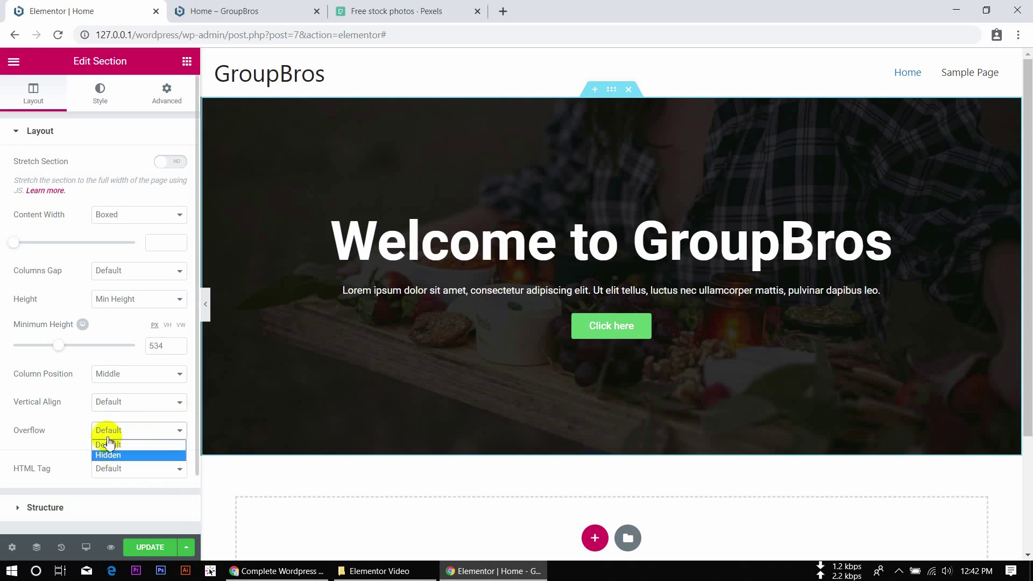
click(83, 431)
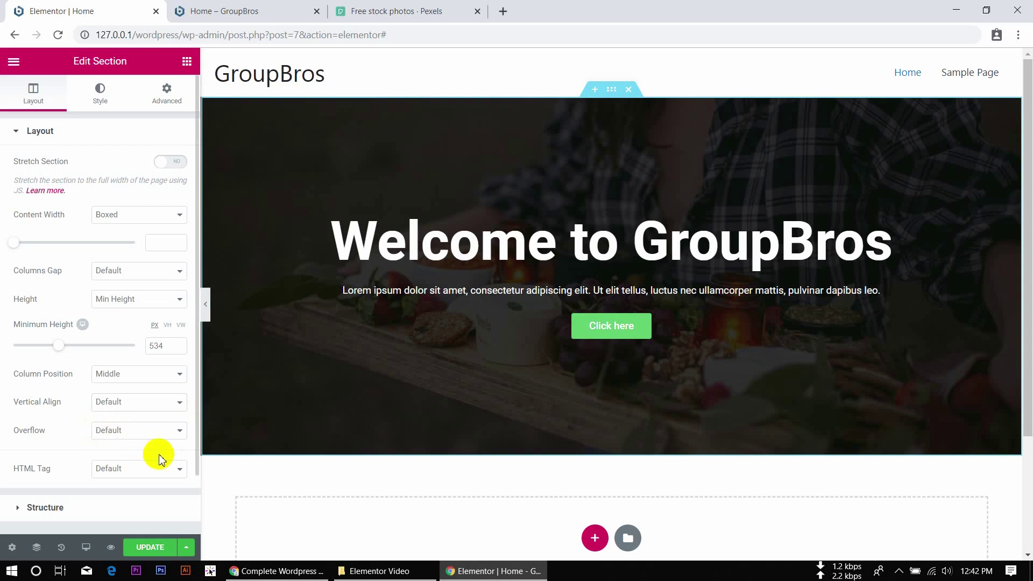
scroll(160, 458, down, 2)
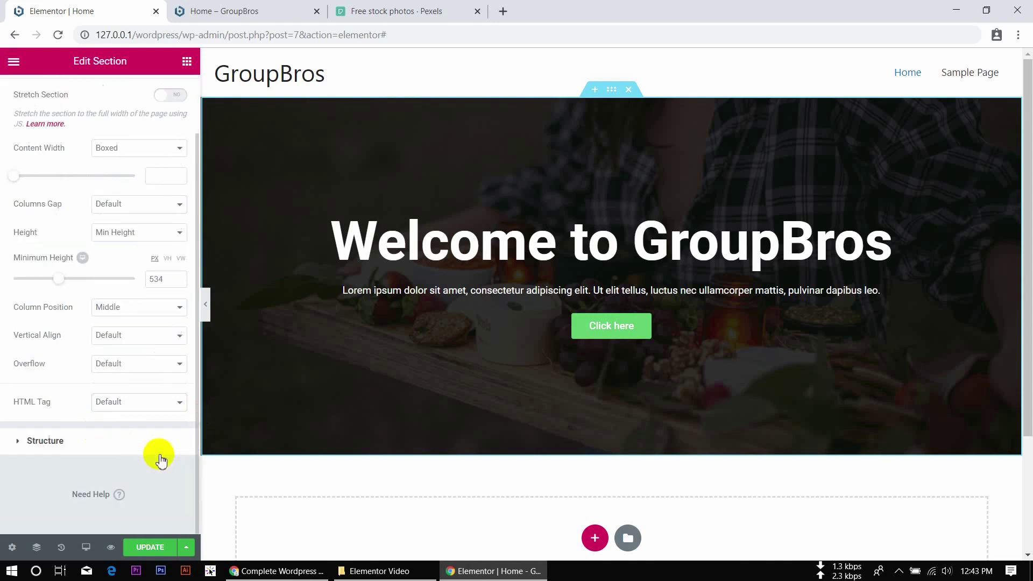
click(147, 404)
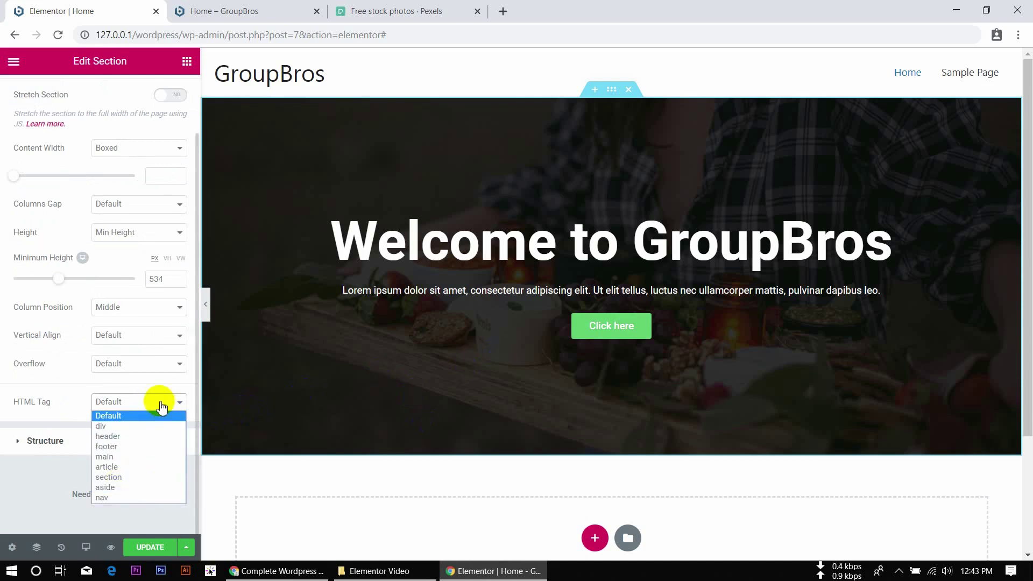
click(155, 403)
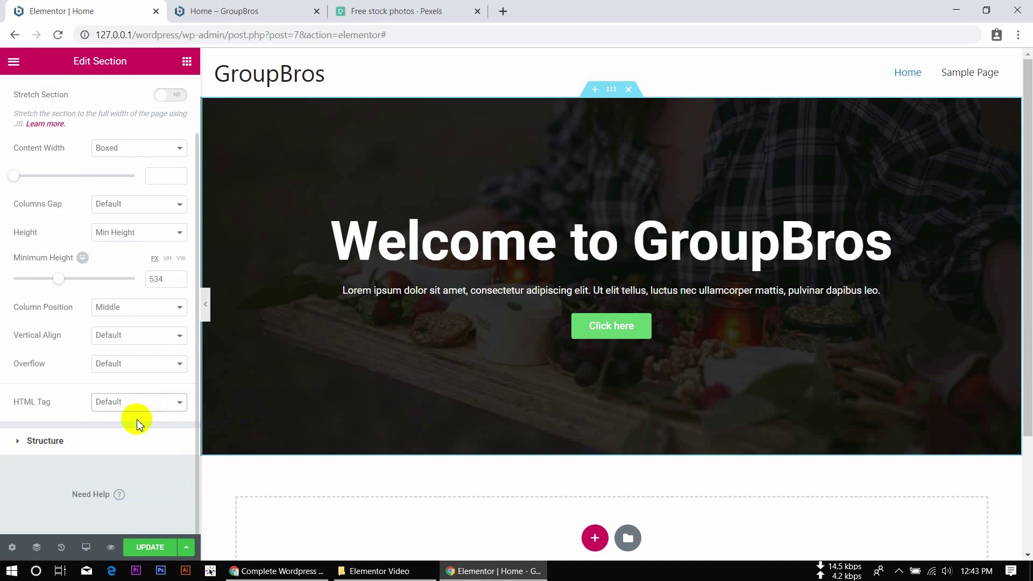
click(79, 440)
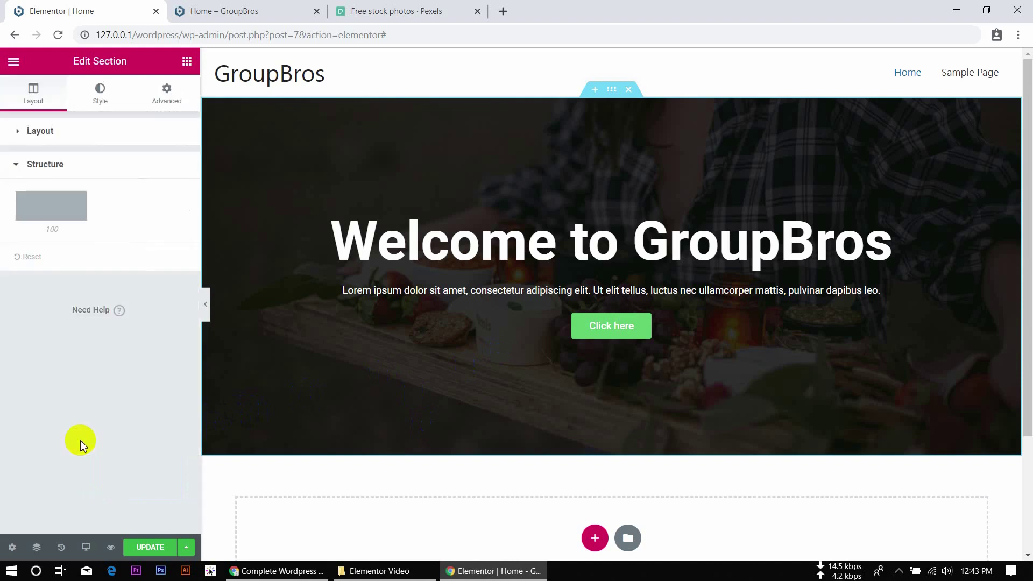
click(42, 130)
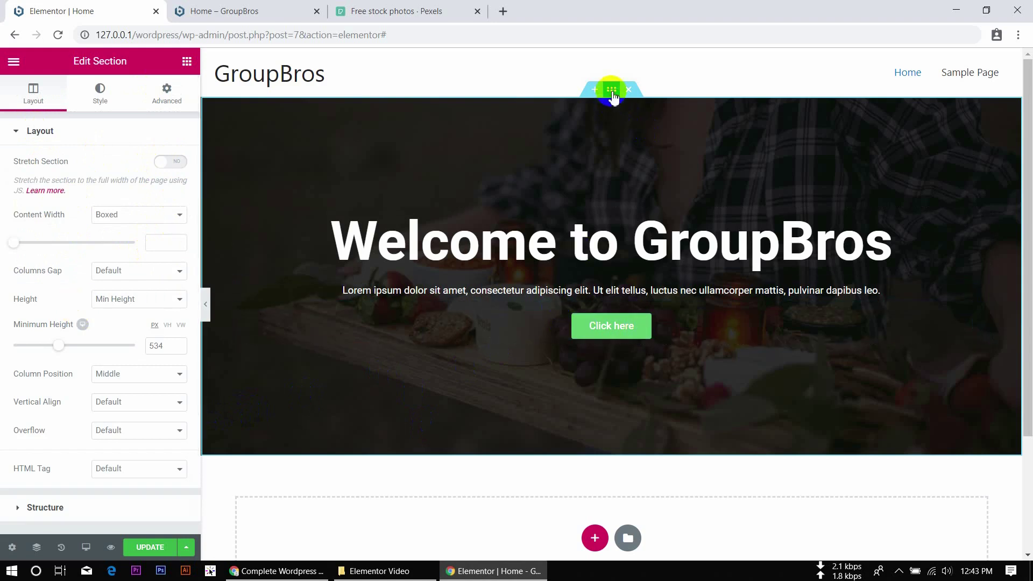
click(101, 90)
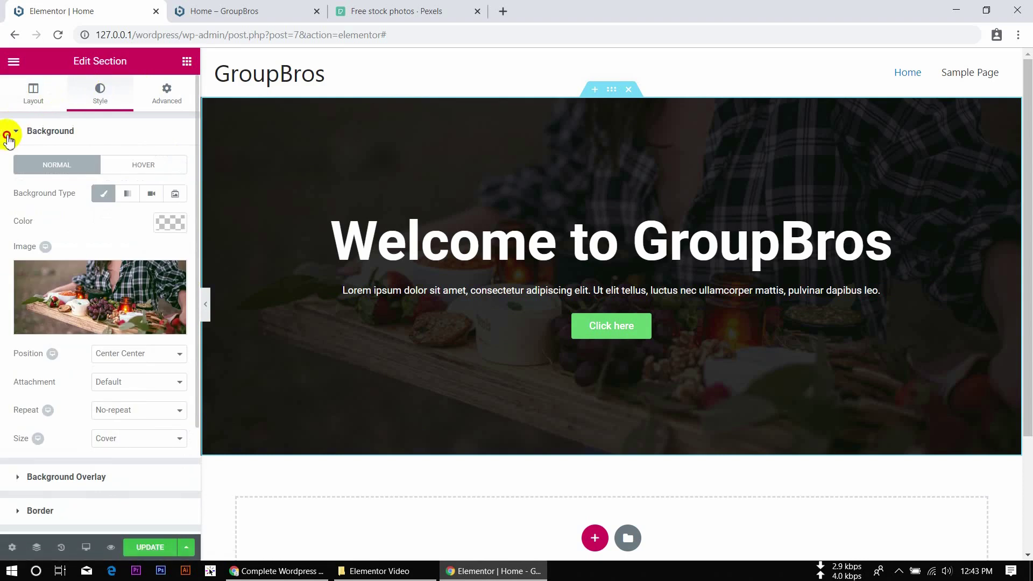
click(8, 134)
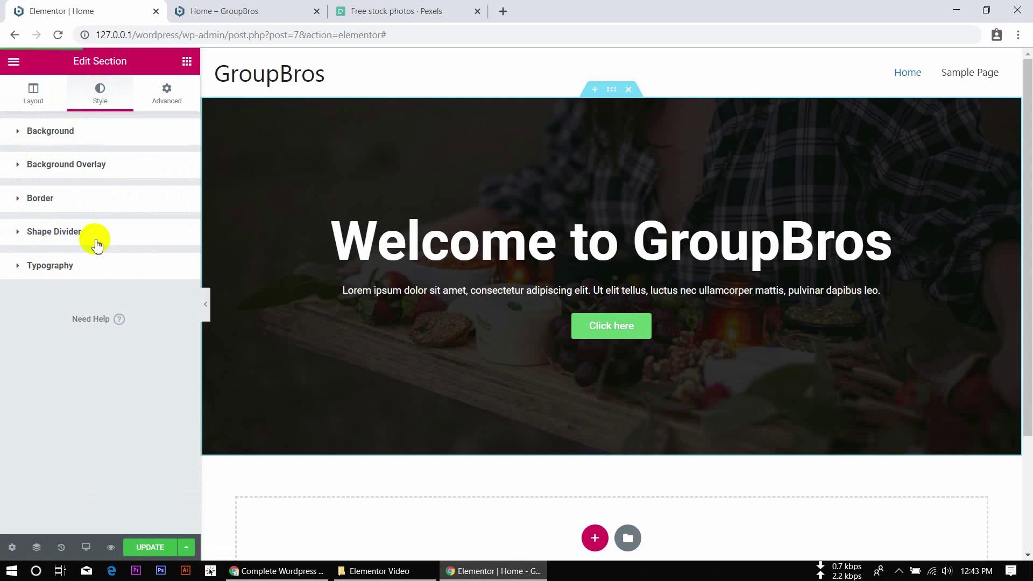
- Try linked top and bottom margins of 30 px on the hero section and clear them again
click(166, 92)
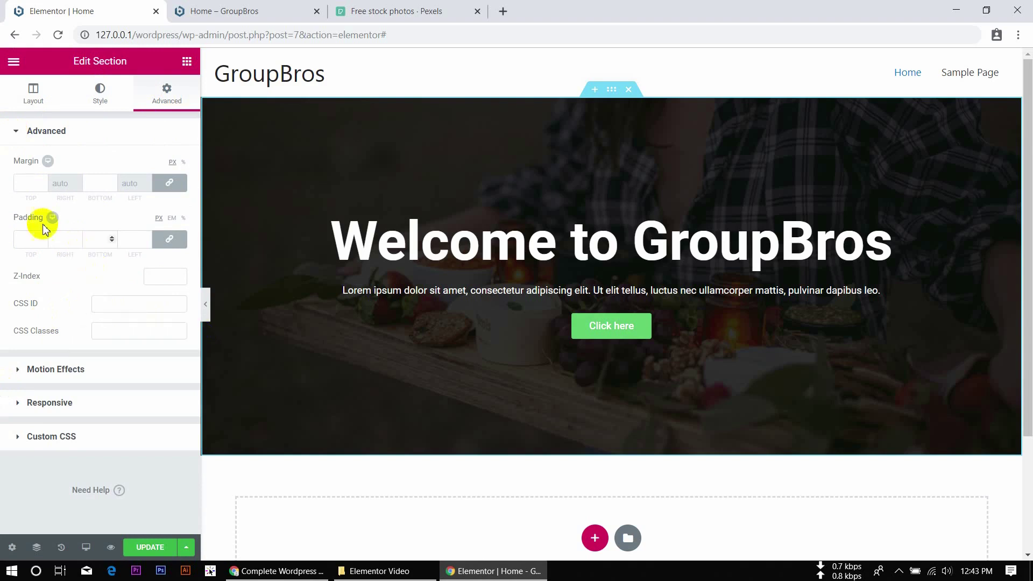
click(36, 184)
click(169, 186)
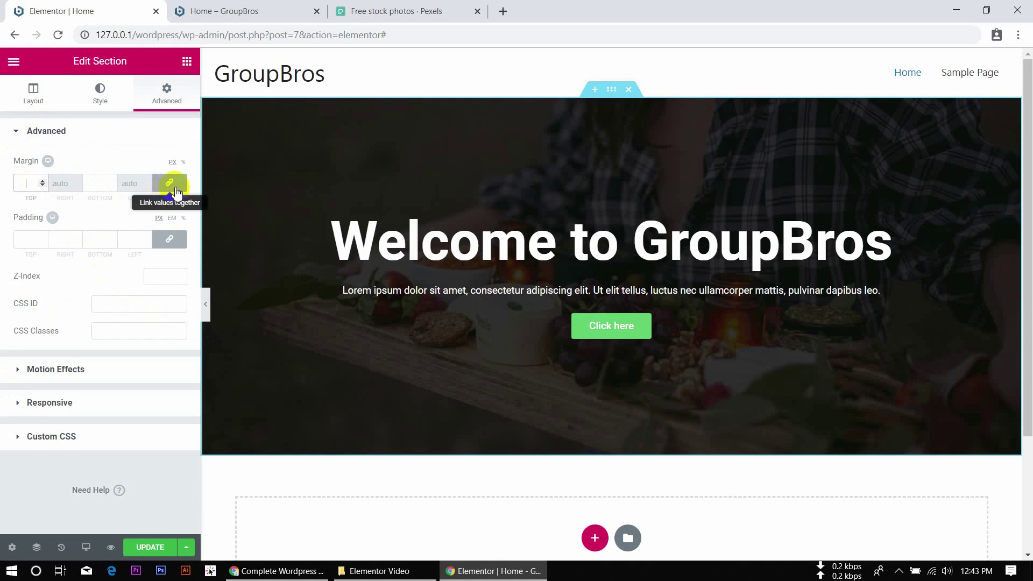
click(173, 184)
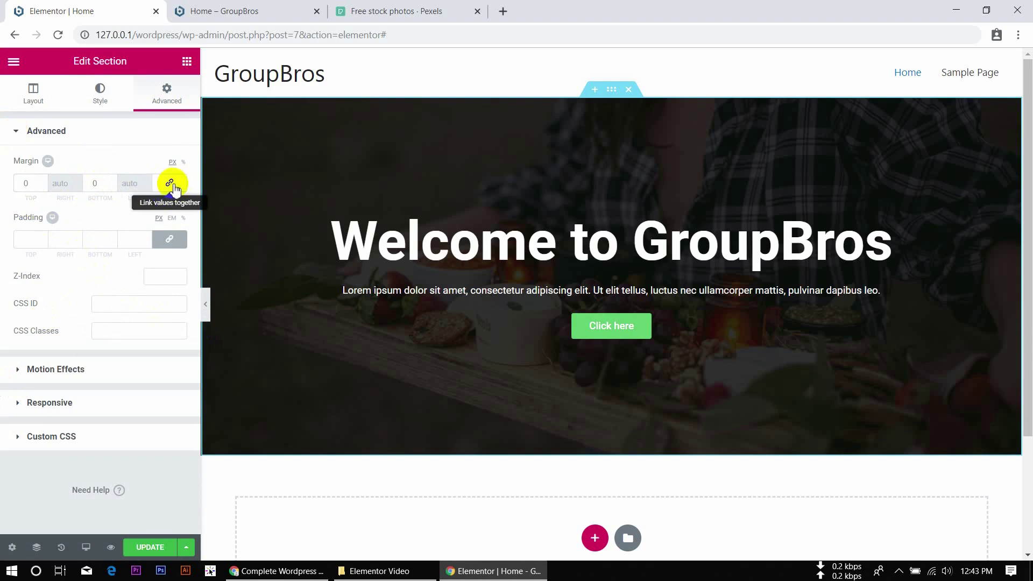
click(173, 186)
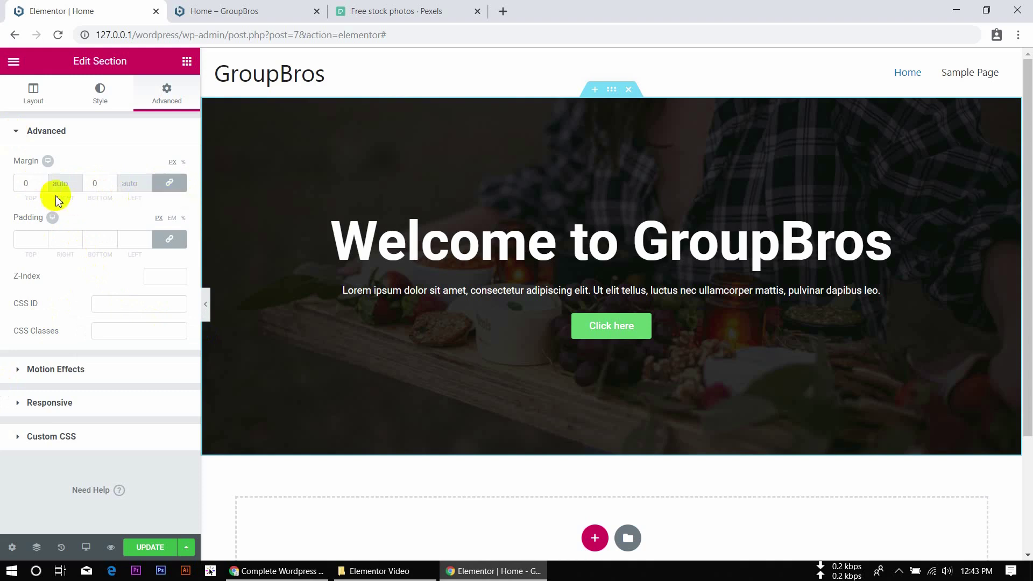
double_click(23, 176)
text(30)
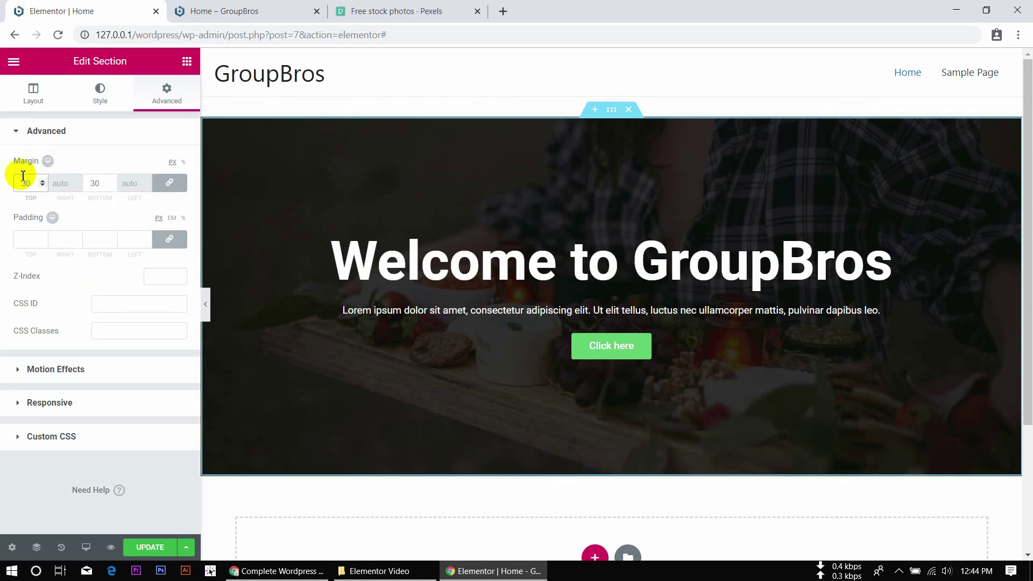
key(Delete)
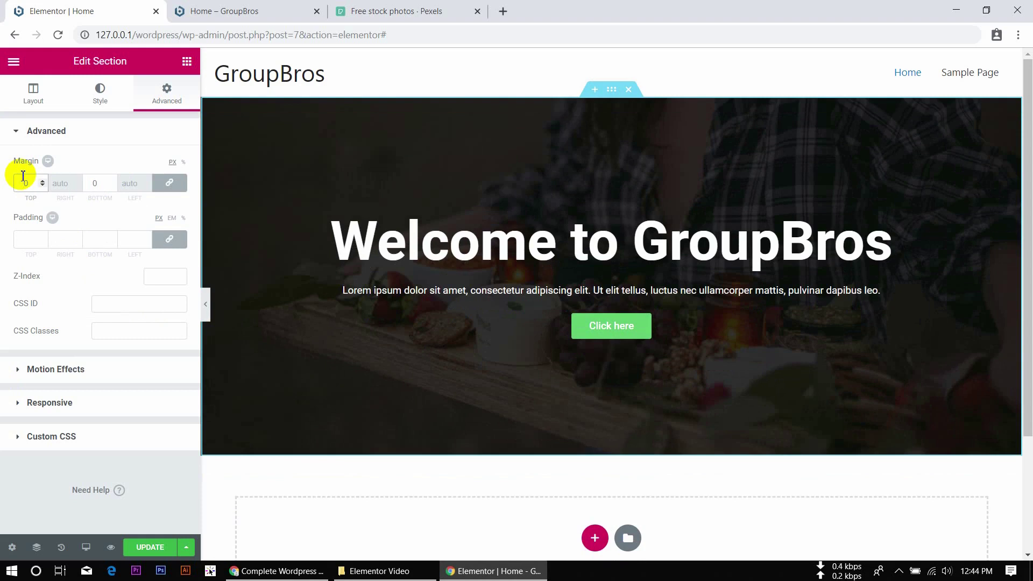
key(BackSpace)
- Try a padding of 60 px on all four sides of the hero section and clear it again
click(23, 242)
text(60)
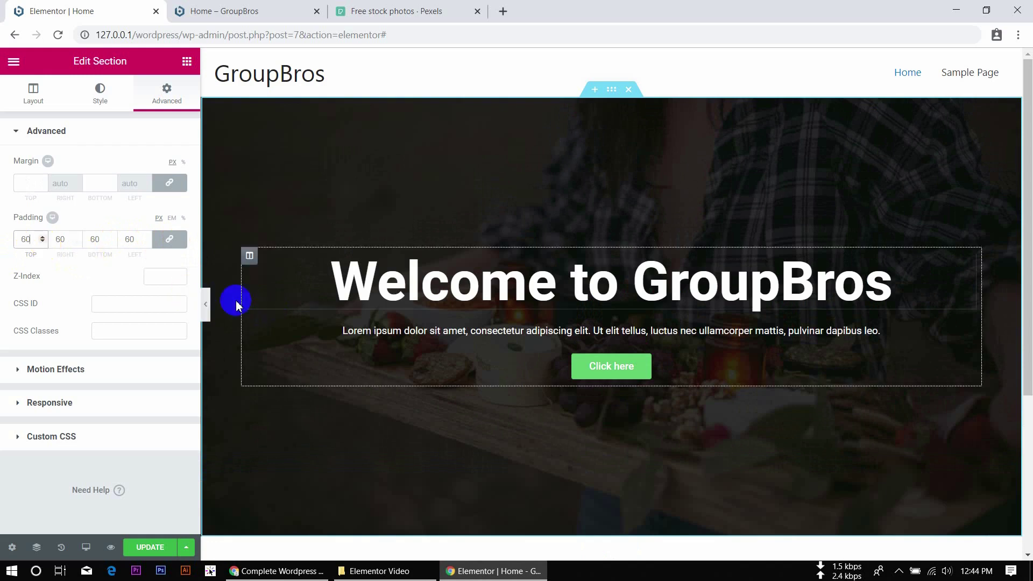
key(BackSpace)
key(BackSpace)
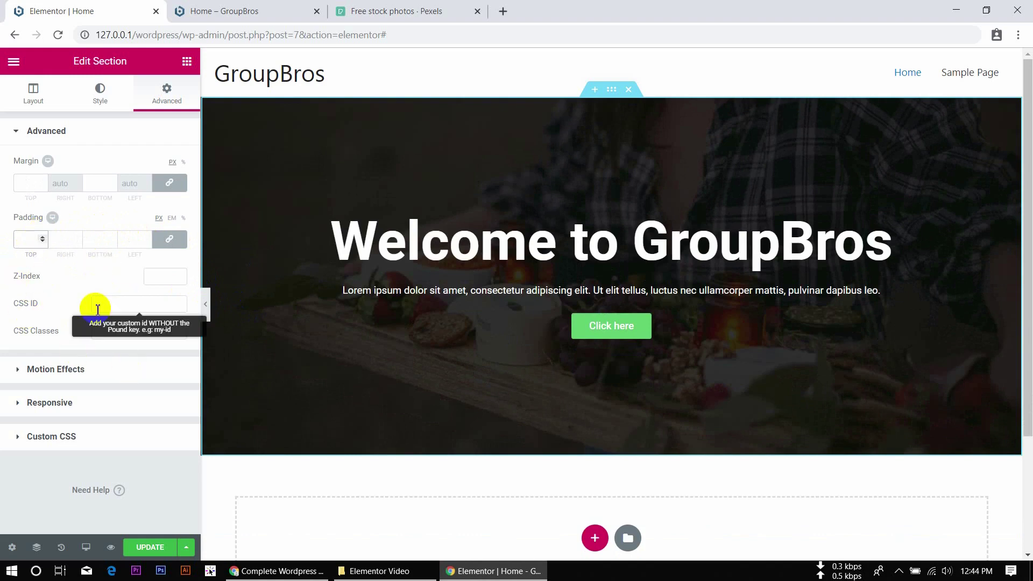
- Look through the hero section's Motion Effects, Responsive and Custom CSS settings, and return to the collapsed style groups
click(33, 371)
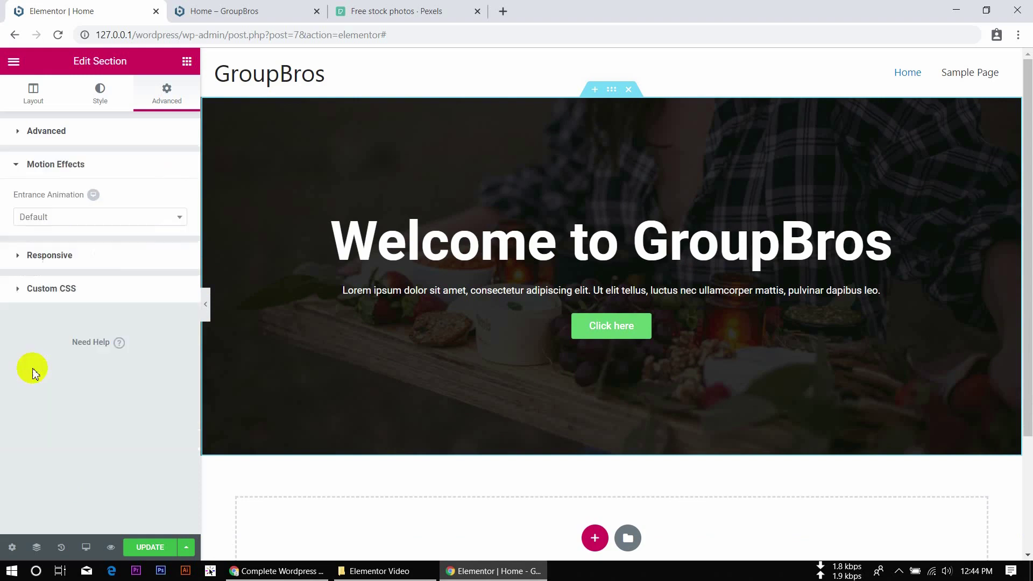
click(62, 254)
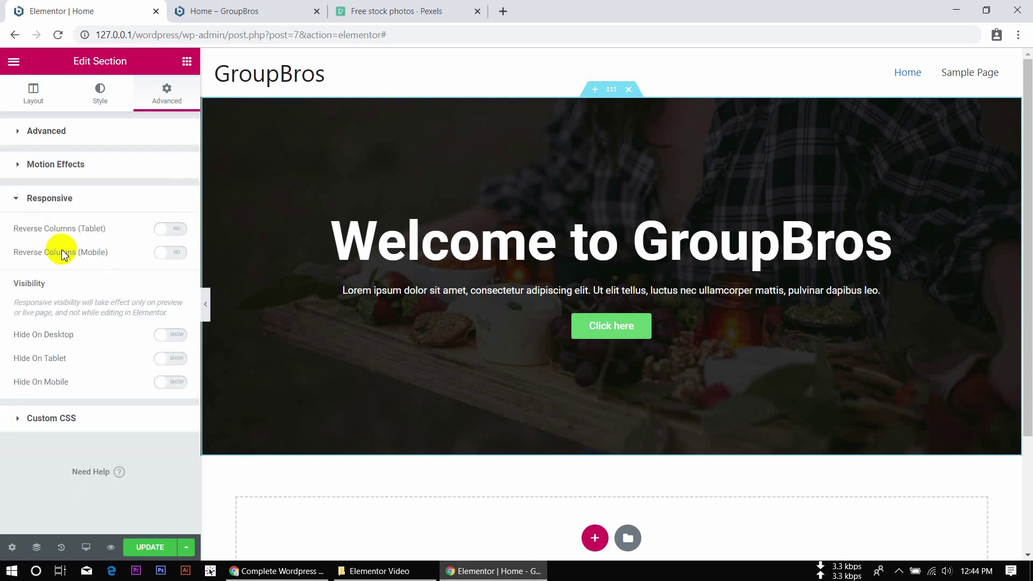
click(34, 423)
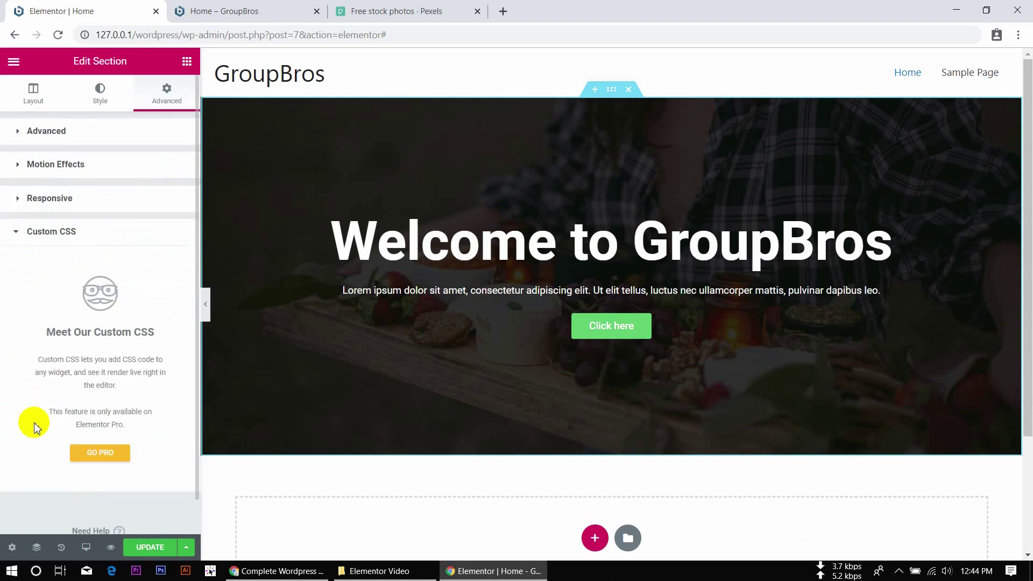
click(98, 135)
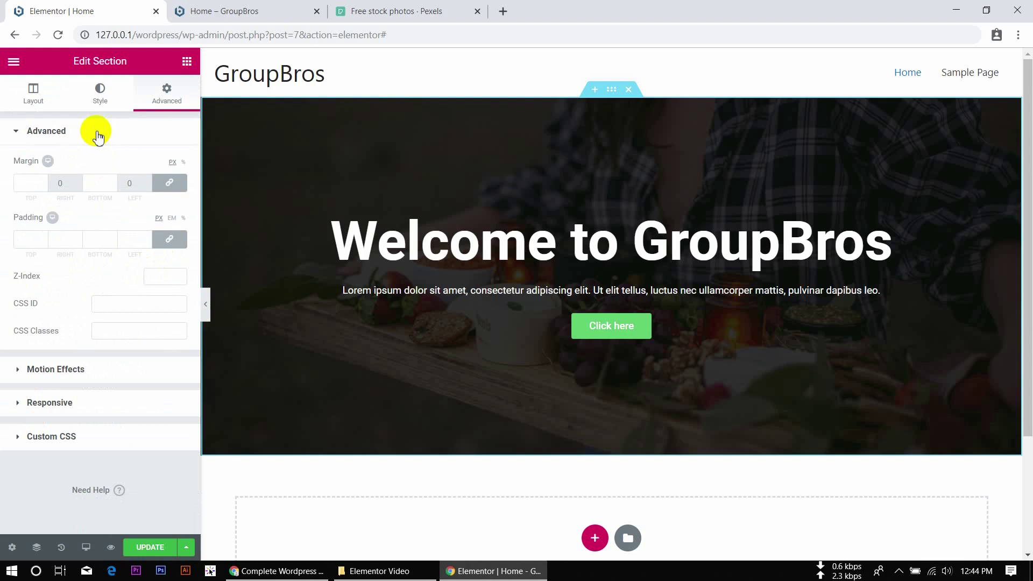
click(104, 89)
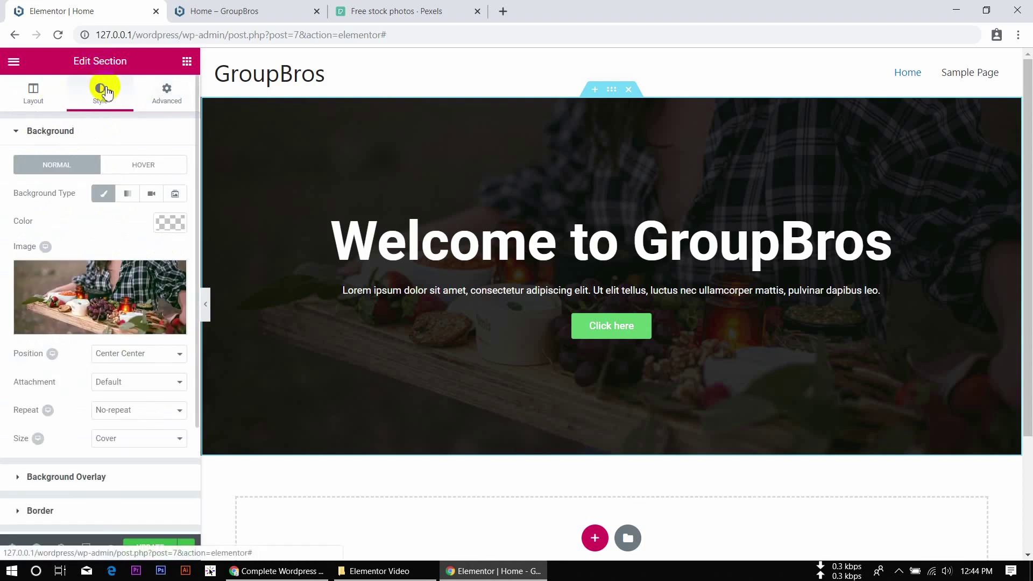
click(22, 132)
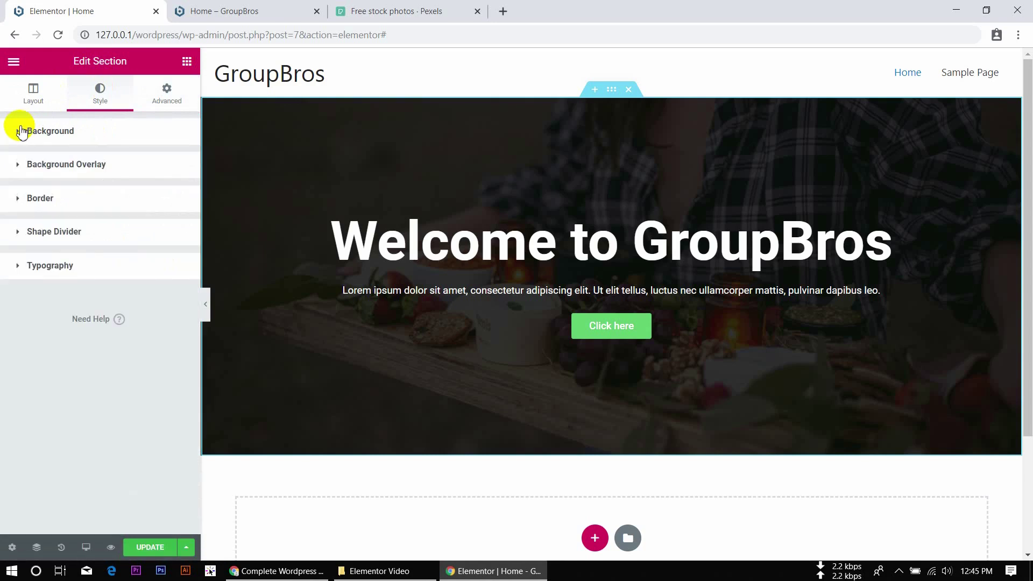